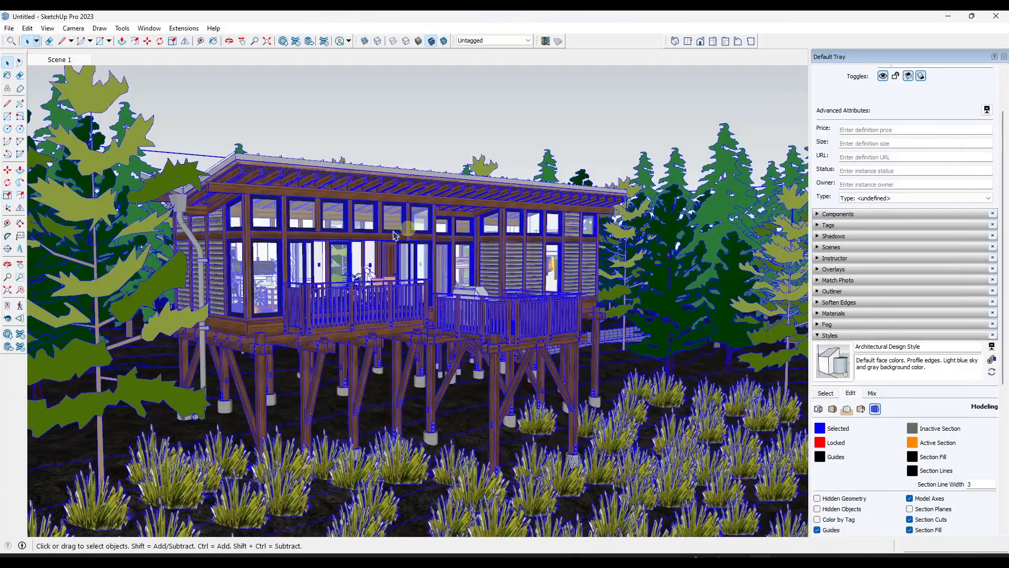
Place a named section plane horizontally through the cabin at floor level.
mouse_move(336, 226)
middle_mouse_down()
mouse_move(353, 235)
mouse_move(326, 258)
middle_mouse_up()
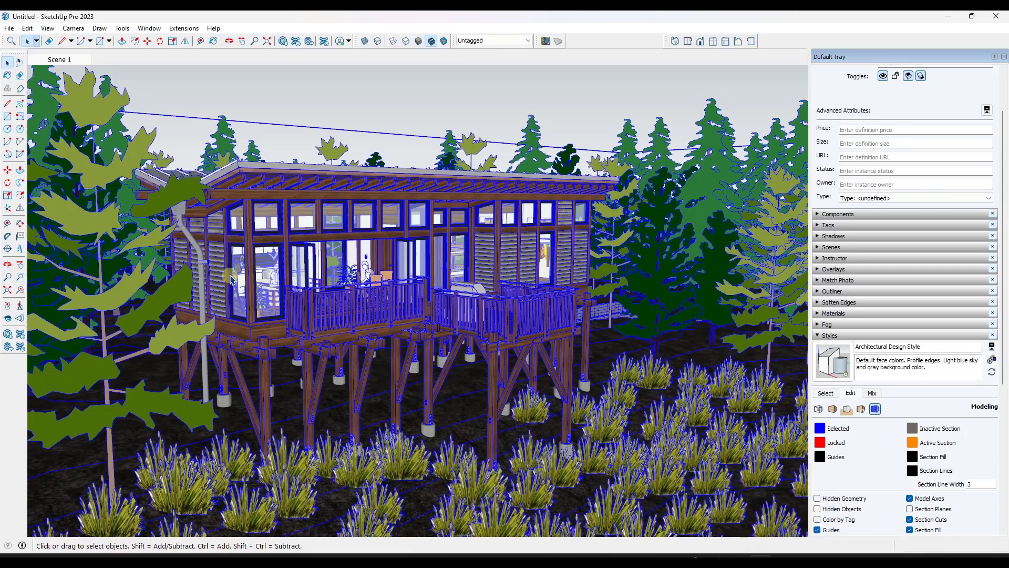
left_click(7, 250)
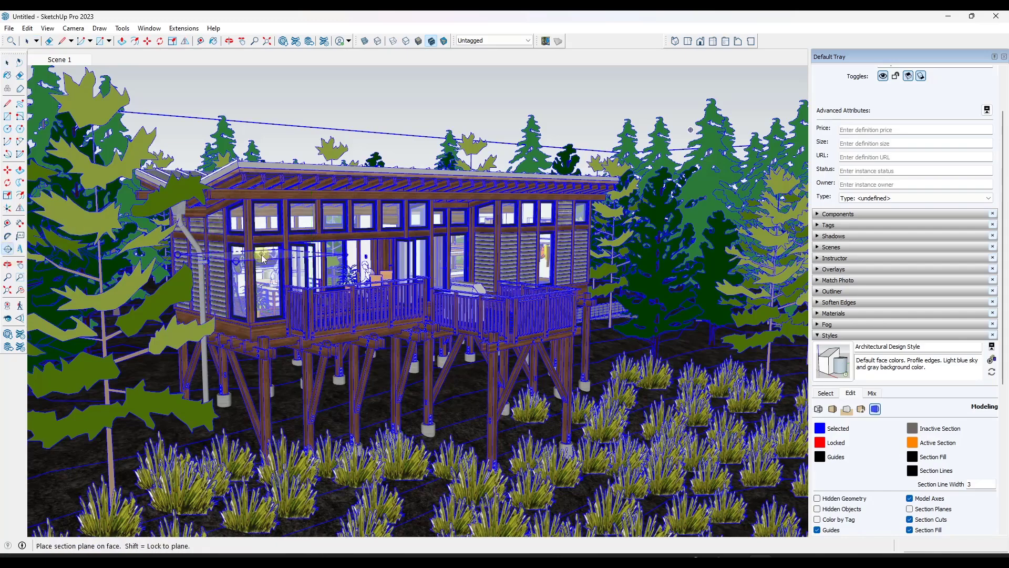
left_click(485, 274)
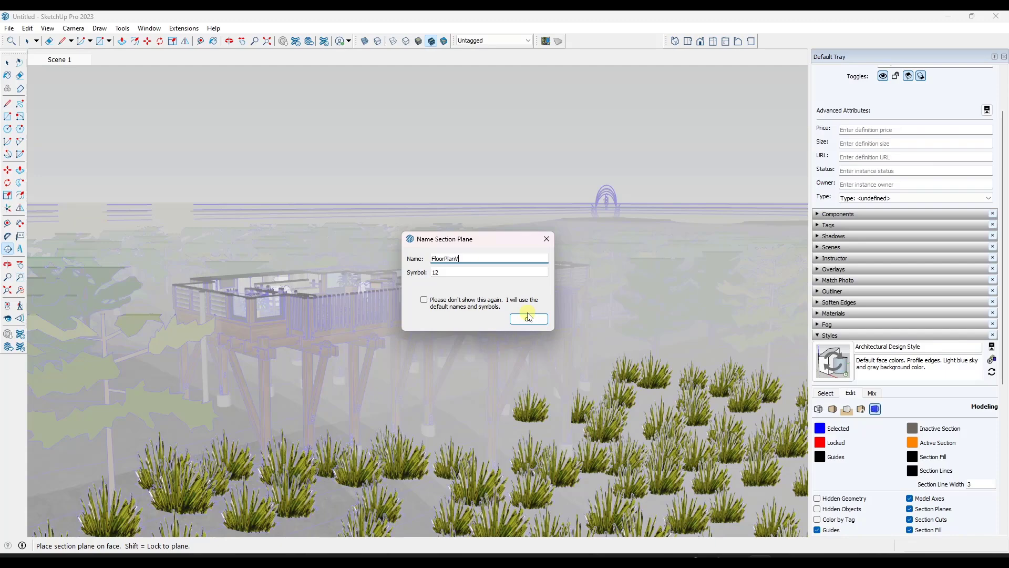
left_click(528, 318)
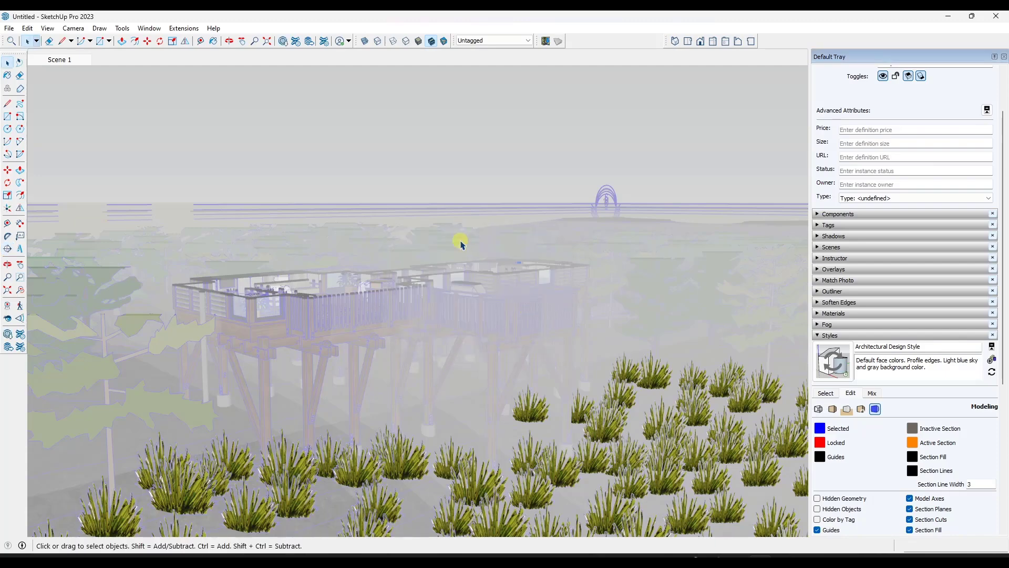
Show the model in Top view with Parallel Projection.
left_click(688, 42)
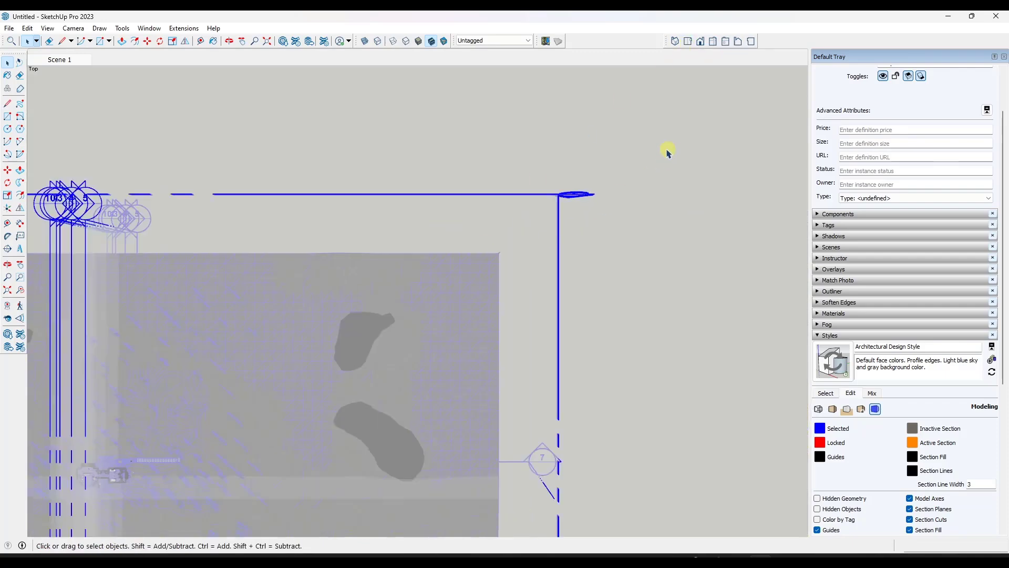
scroll(423, 252, "up", 10)
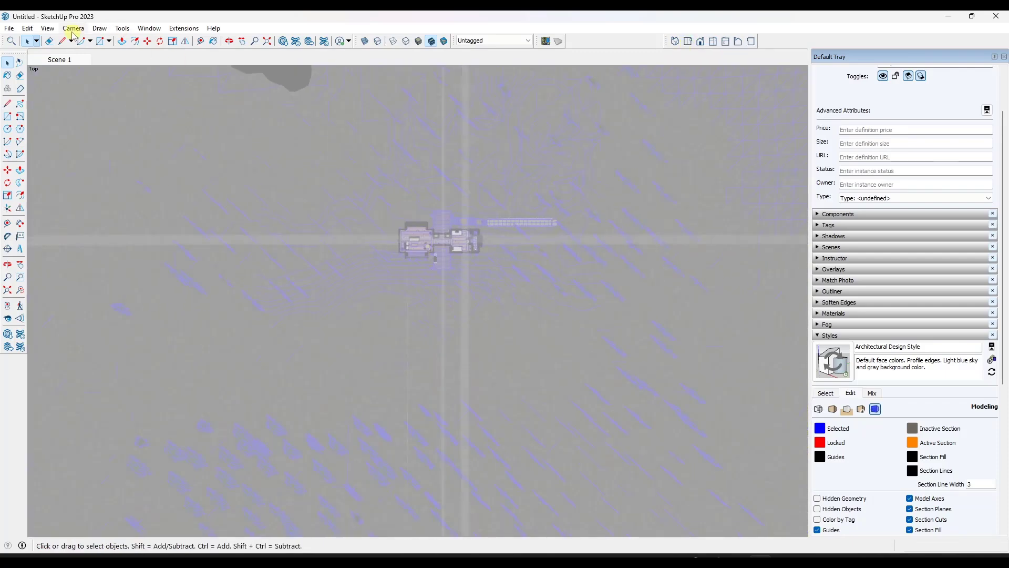
left_click(72, 29)
left_click(102, 80)
Zoom in on the cut building and hide the section plane graphics.
scroll(435, 227, "up", 8)
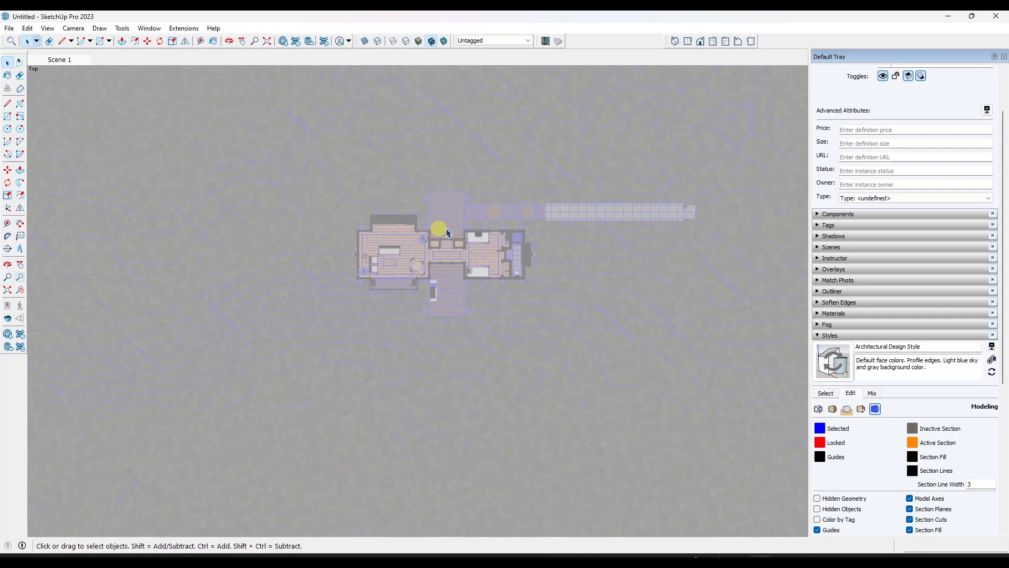
scroll(411, 277, "up", 2)
scroll(650, 273, "up", 1)
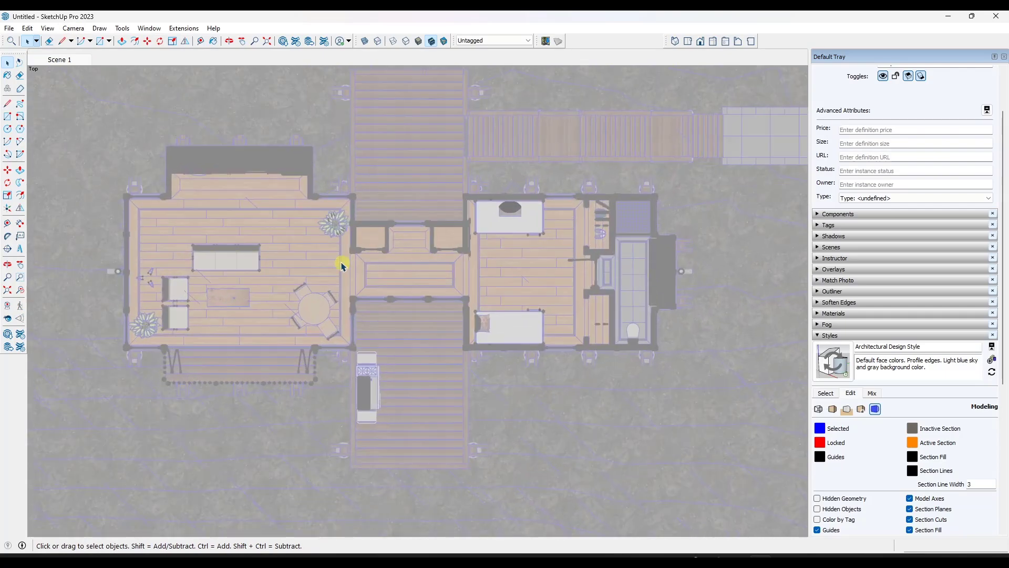
scroll(368, 236, "up", 1)
scroll(377, 197, "up", 1)
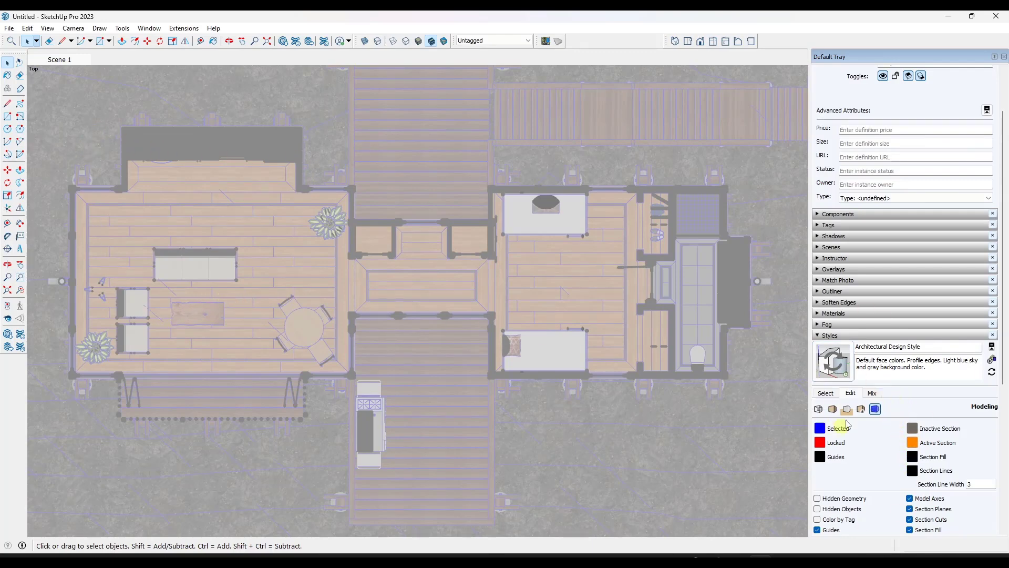
scroll(834, 364, "down", 1)
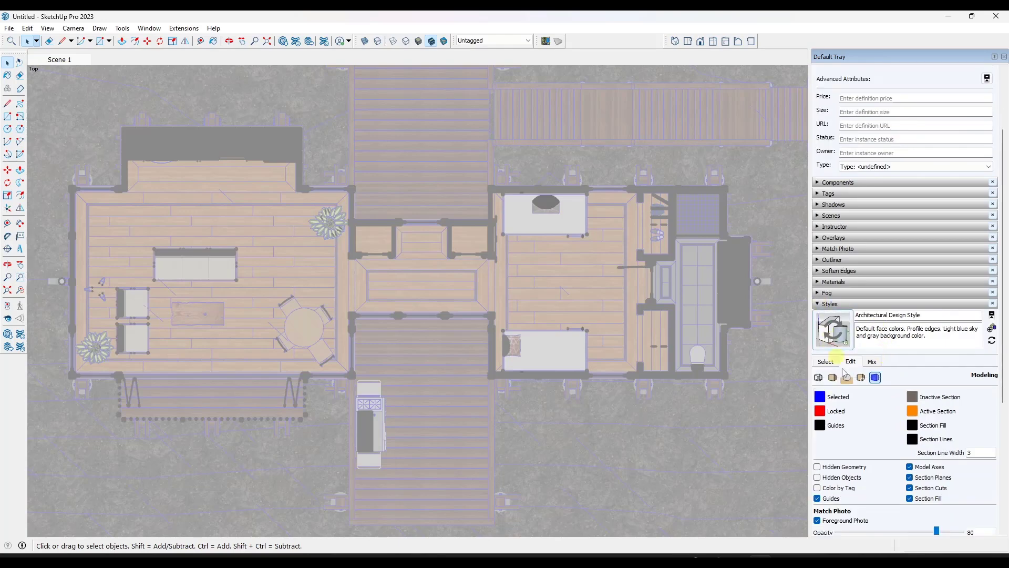
left_click(909, 478)
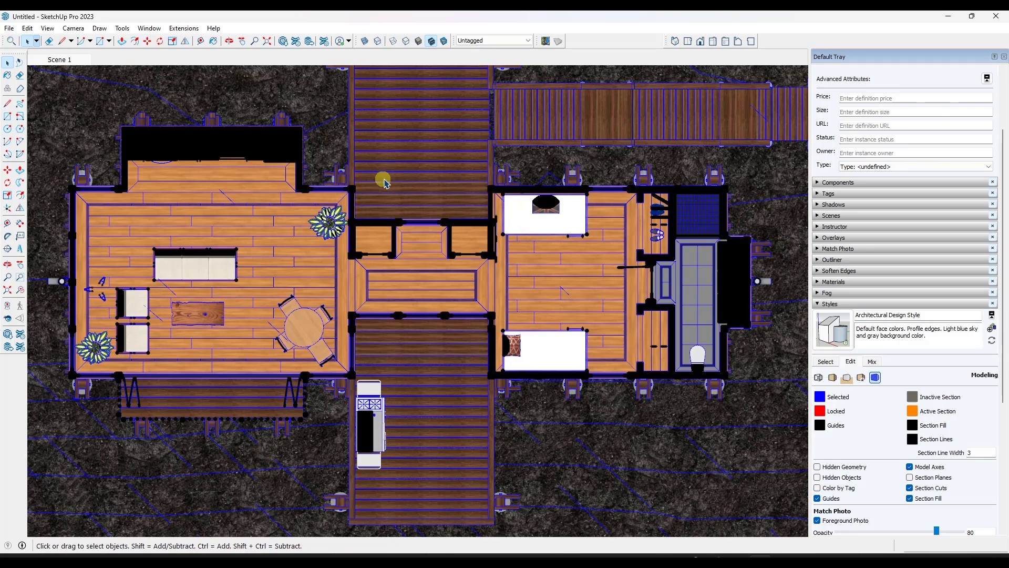
Add a new scene from the plan view and rename it FloorPlan.
right_click(68, 62)
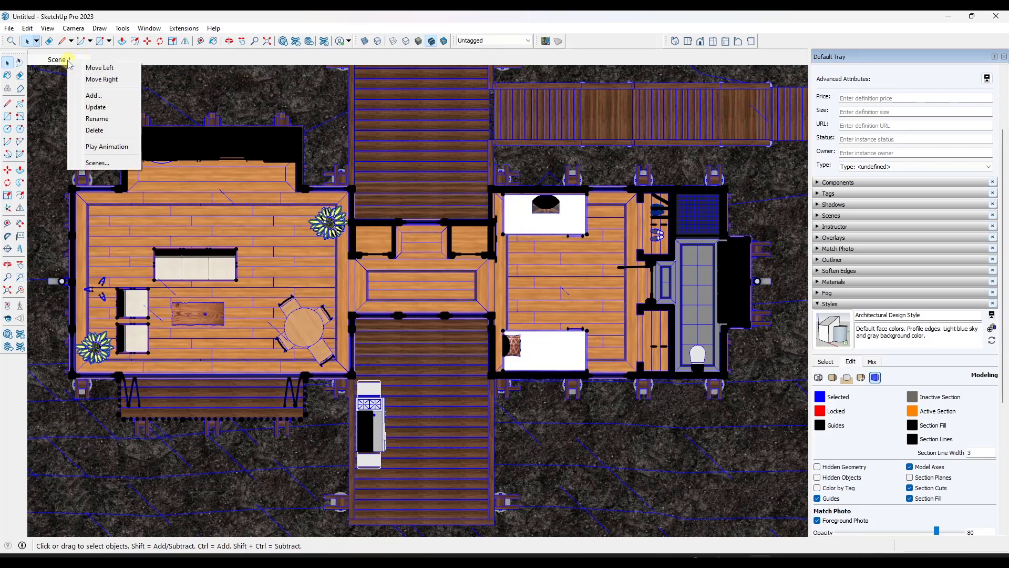
left_click(89, 94)
right_click(112, 63)
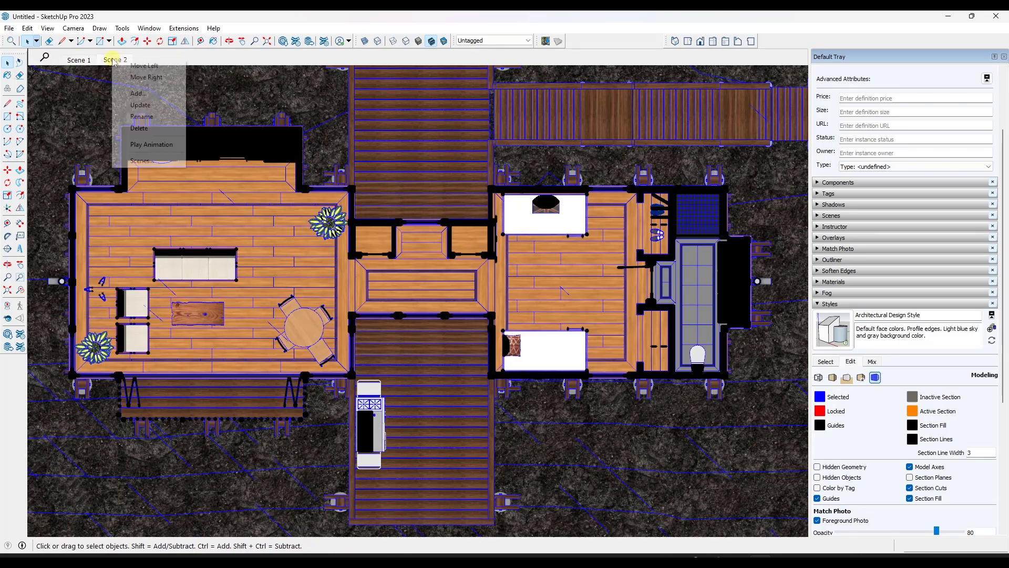
left_click(146, 119)
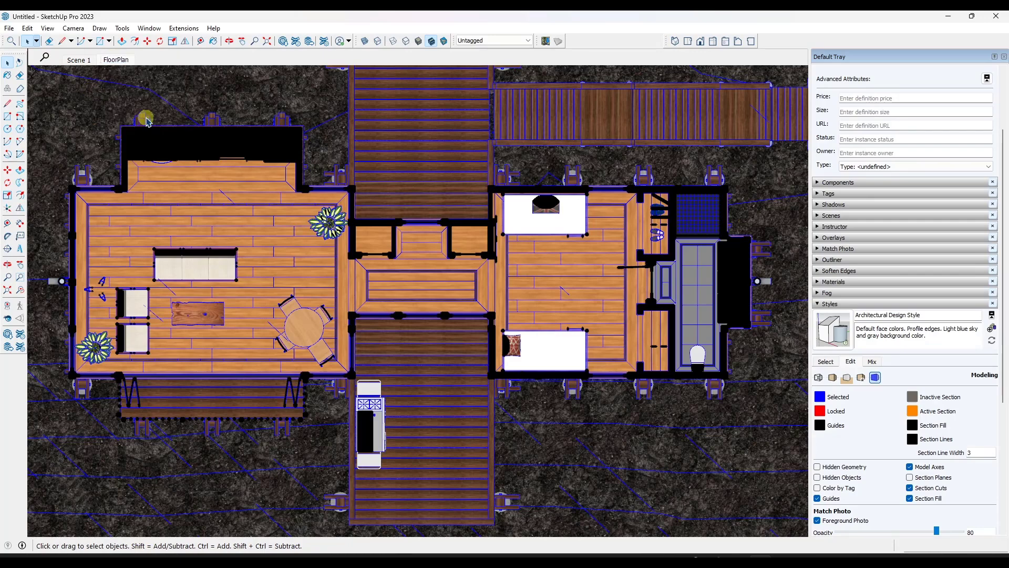
Orbit away, then check that the Scene 1 and FloorPlan tabs restore their views.
middle_click_drag(222, 170, 443, 115)
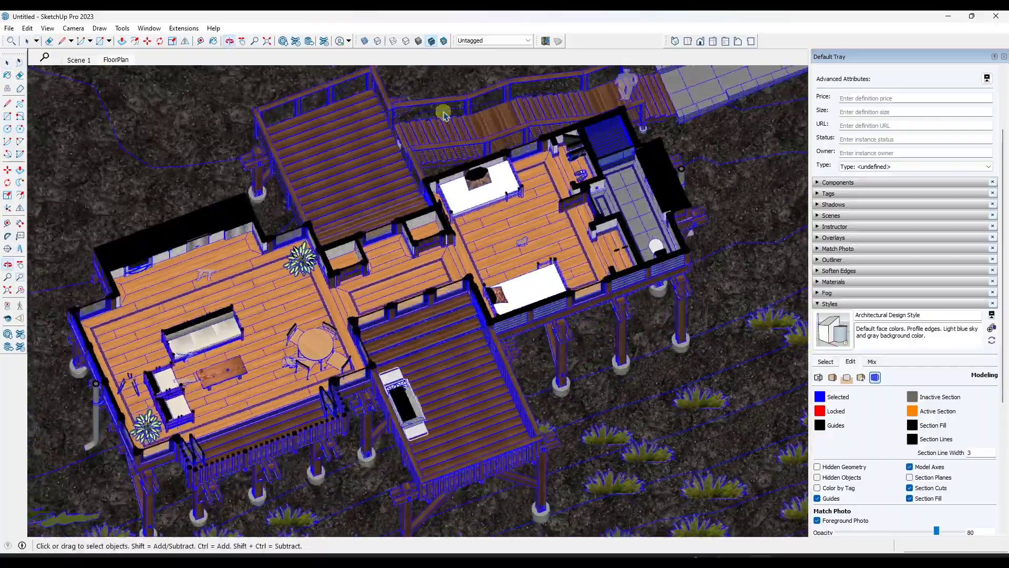
left_click(71, 61)
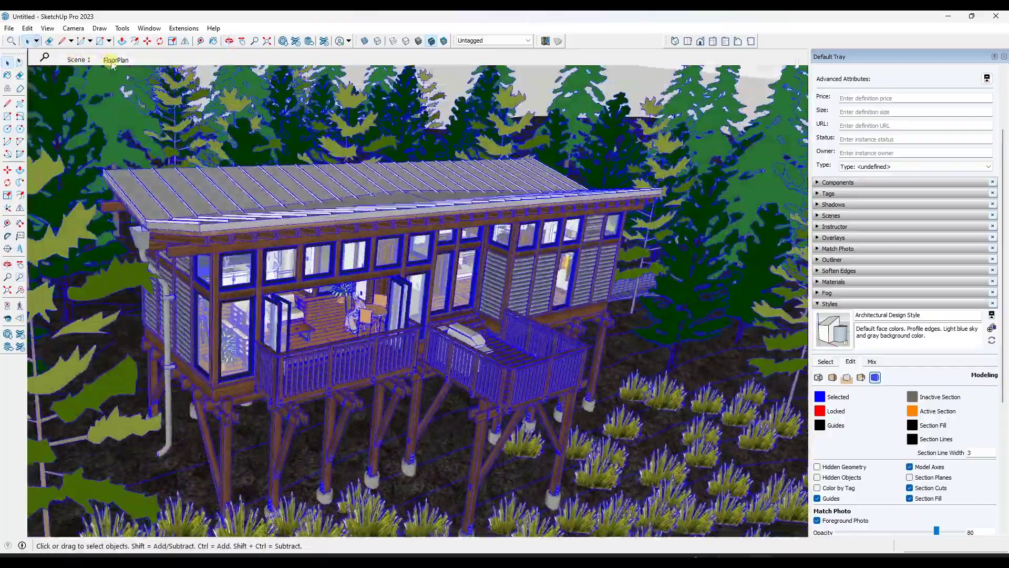
left_click(113, 61)
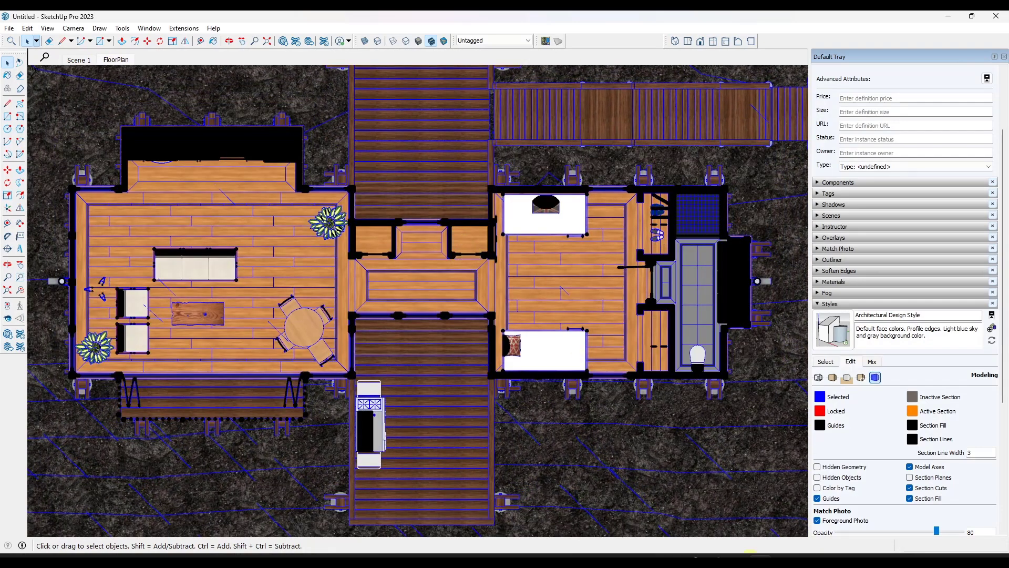
left_click(9, 28)
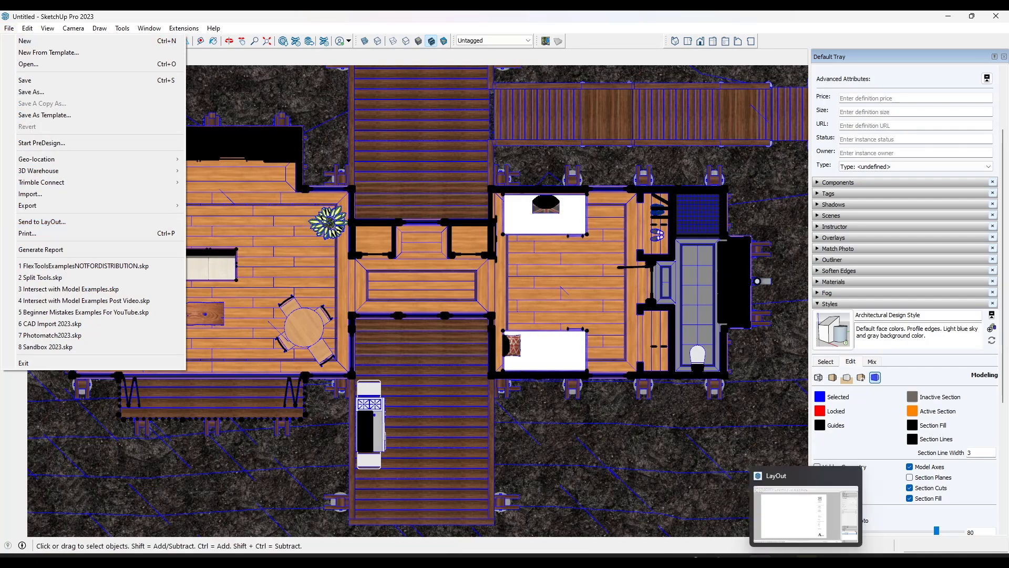
Send the model to LayOut, saving it first.
left_click(57, 221)
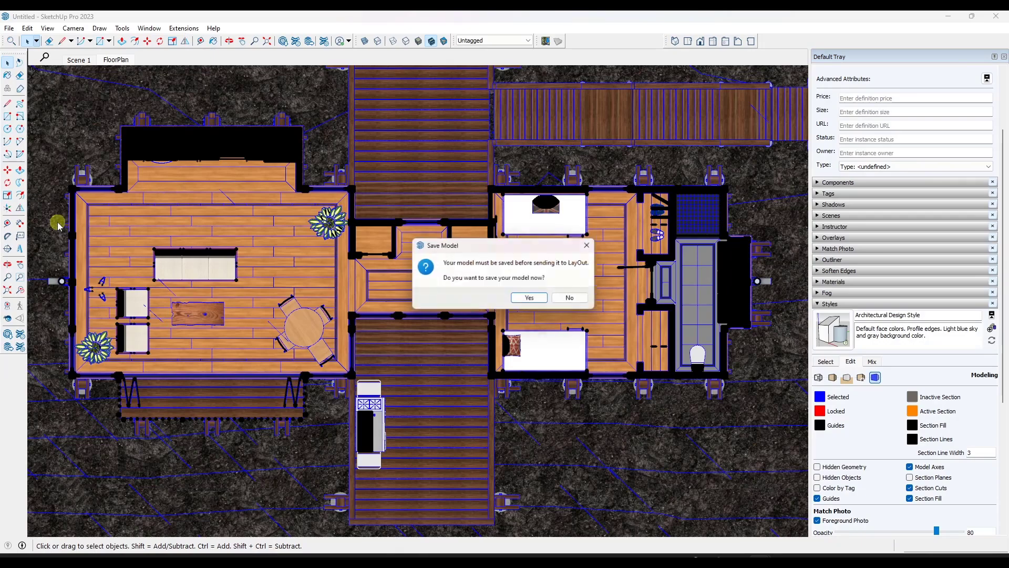
left_click(532, 299)
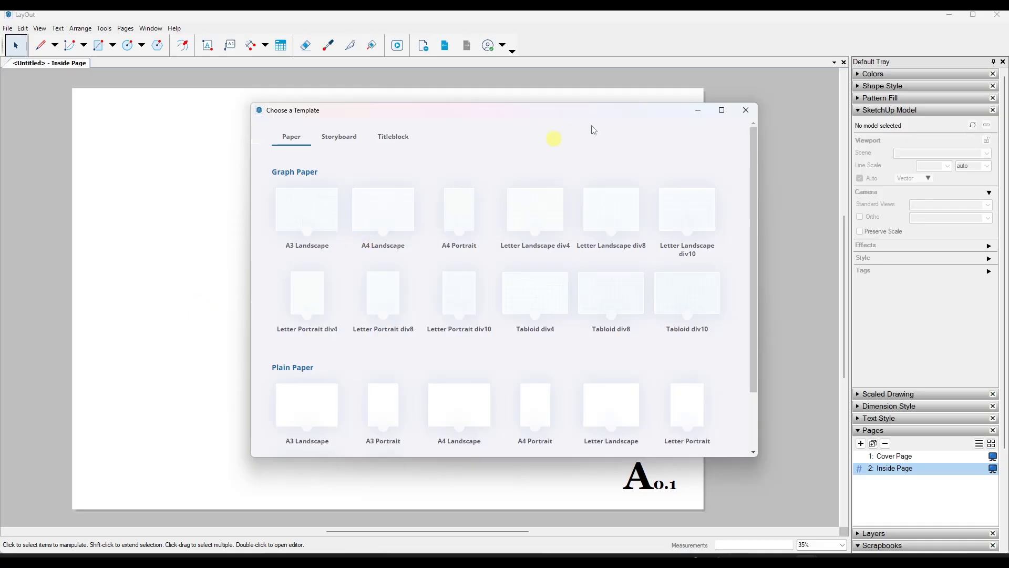
scroll(456, 326, "down", 2)
scroll(389, 255, "up", 2)
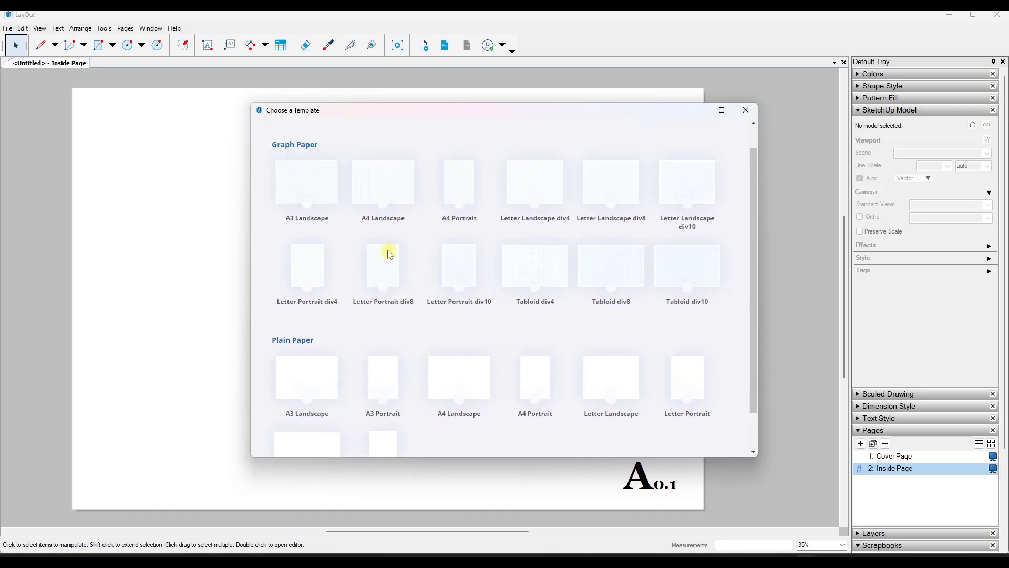
Start a LayOut document from a Rounded landscape Titleblock template.
left_click(336, 139)
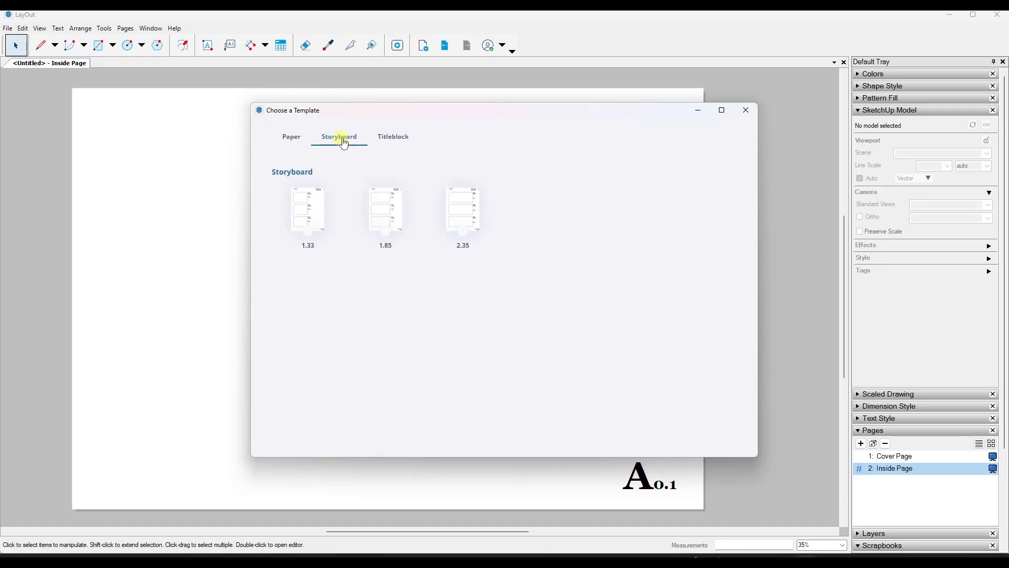
left_click(389, 138)
scroll(502, 319, "down", 5)
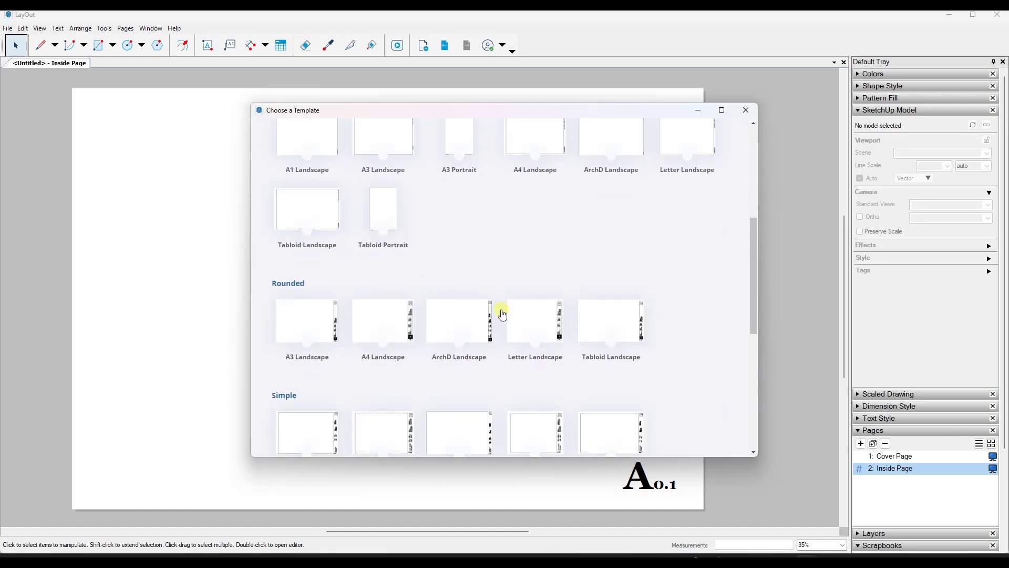
double_click(390, 322)
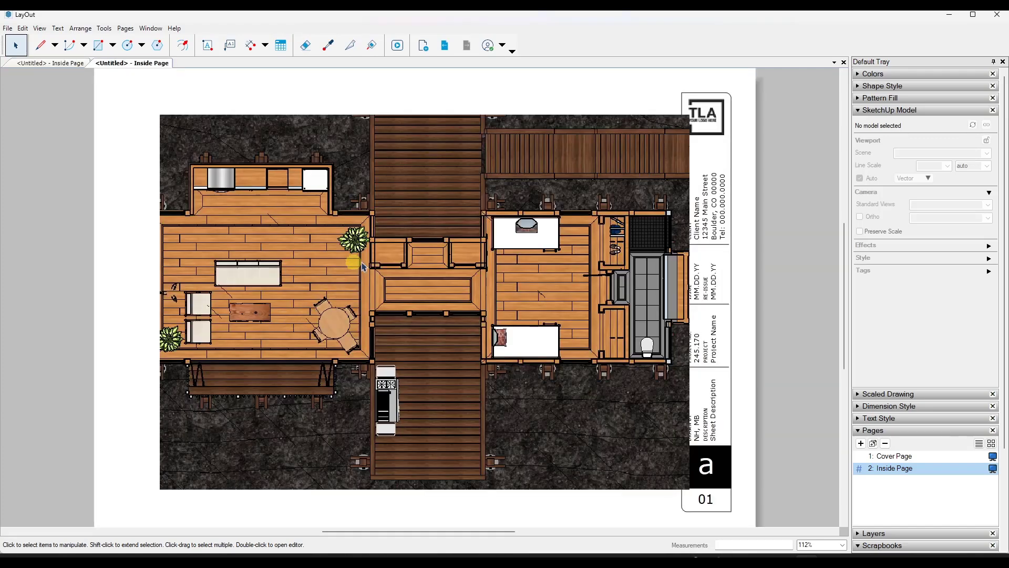
Set the floor plan viewport scale to 1/8" = 1'-0".
left_click(415, 251)
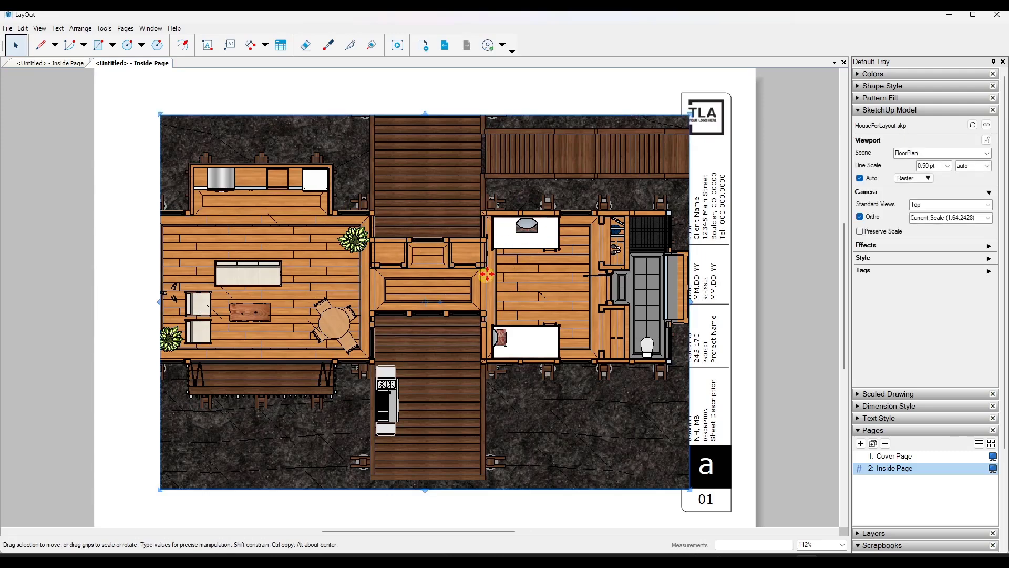
left_click(989, 219)
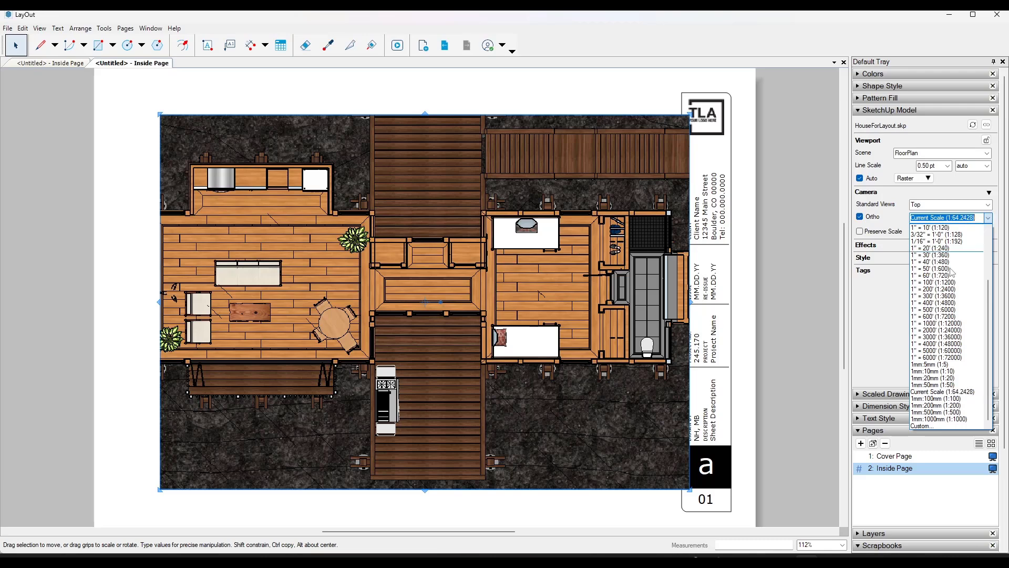
scroll(956, 282, "up", 4)
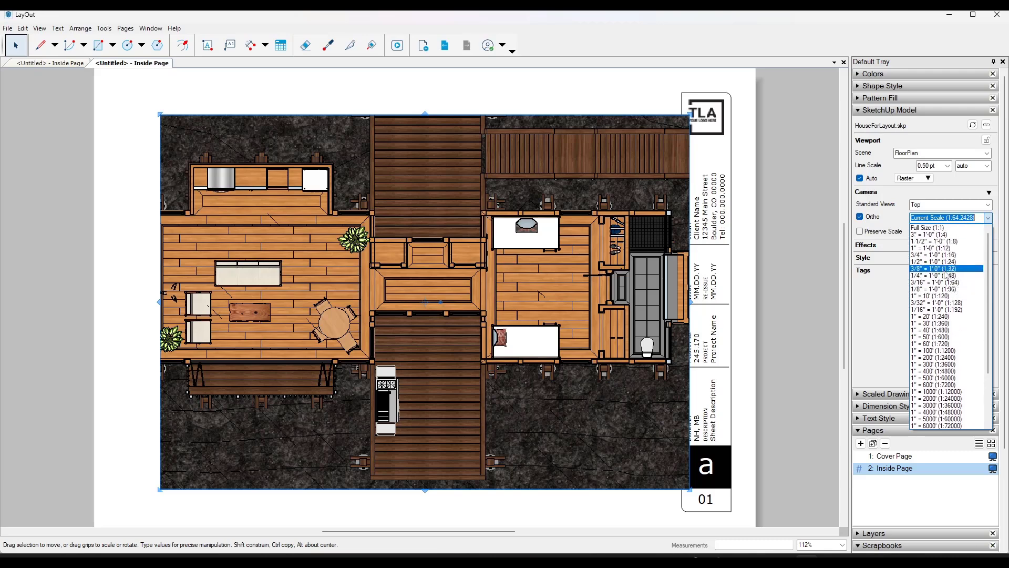
left_click(934, 288)
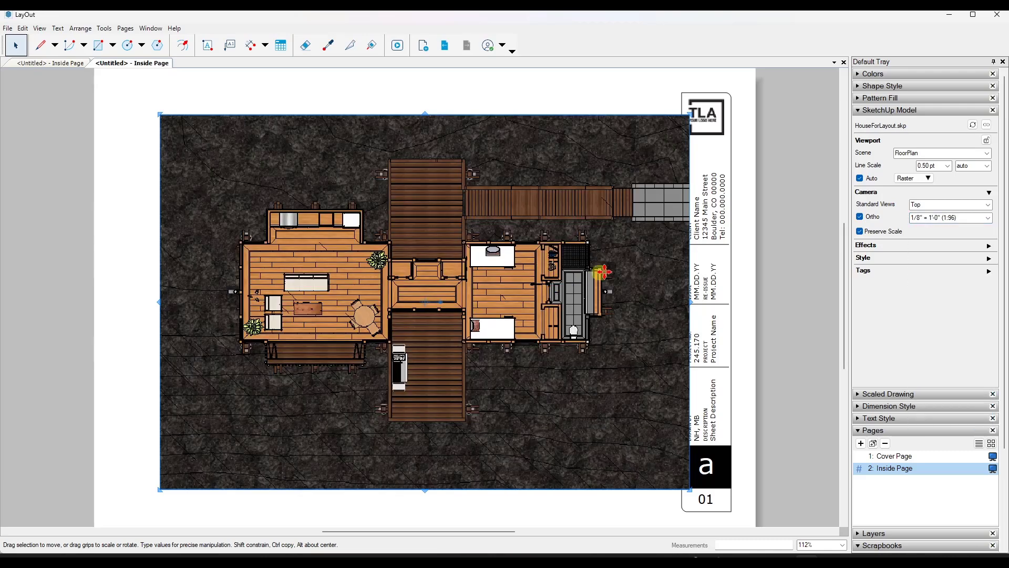
Move the plan viewport up and left, then switch to the HouseForLayout model.
left_click_drag(623, 239, 603, 233)
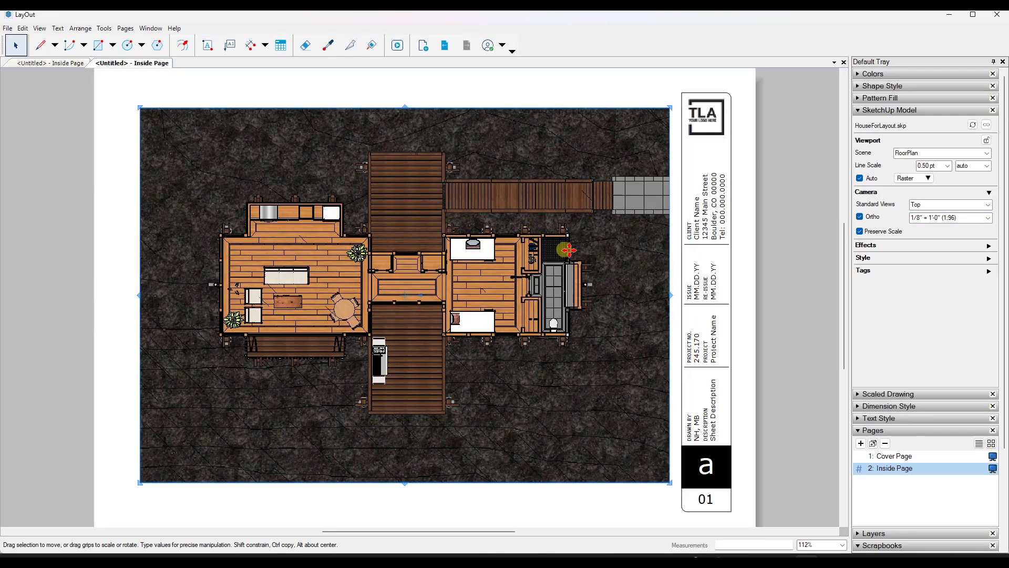
scroll(599, 258, "up", 1)
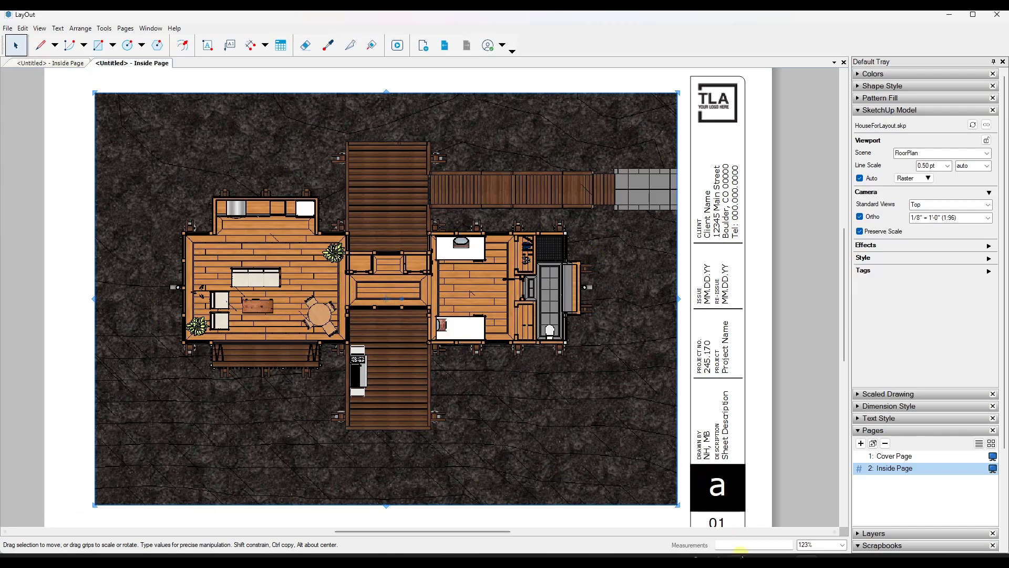
left_click(757, 512)
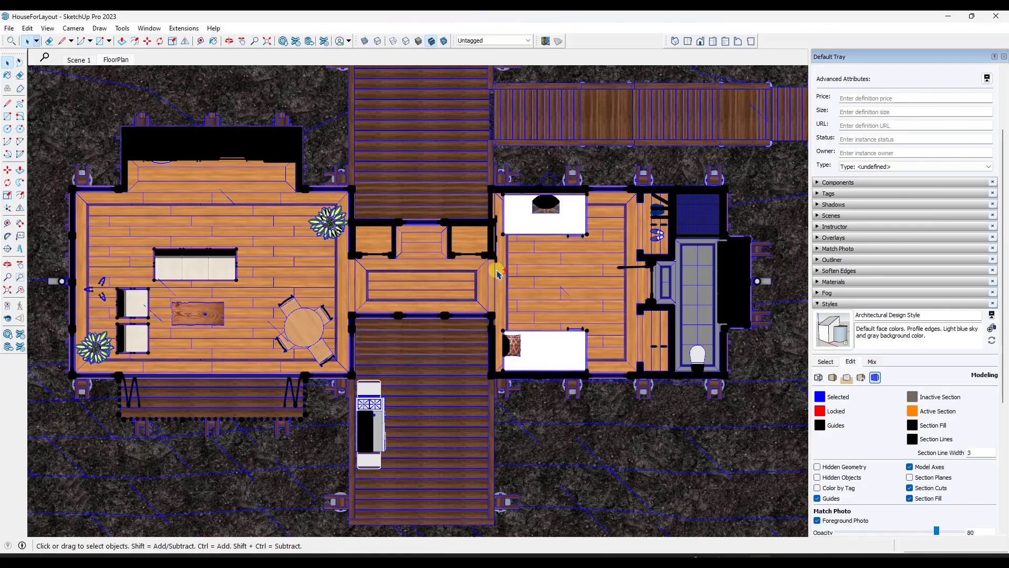
Zoom out and update the FloorPlan scene to the current top view.
left_click_drag(497, 270, 499, 269)
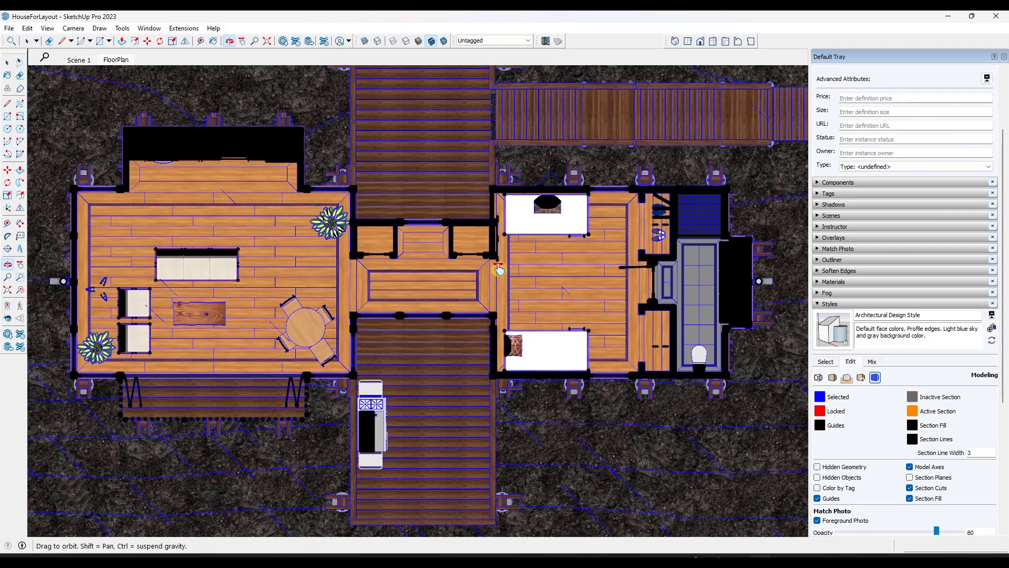
key("space")
scroll(497, 267, "down", 8)
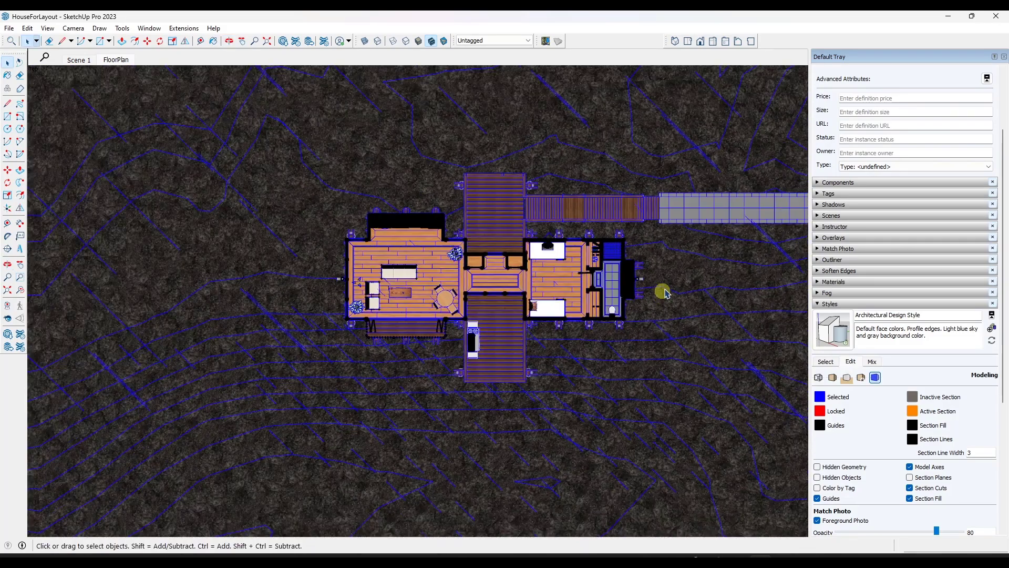
scroll(730, 271, "up", 1)
right_click(113, 60)
left_click(138, 104)
Save the model and return to the LayOut floor plan page.
left_click(9, 28)
left_click(29, 79)
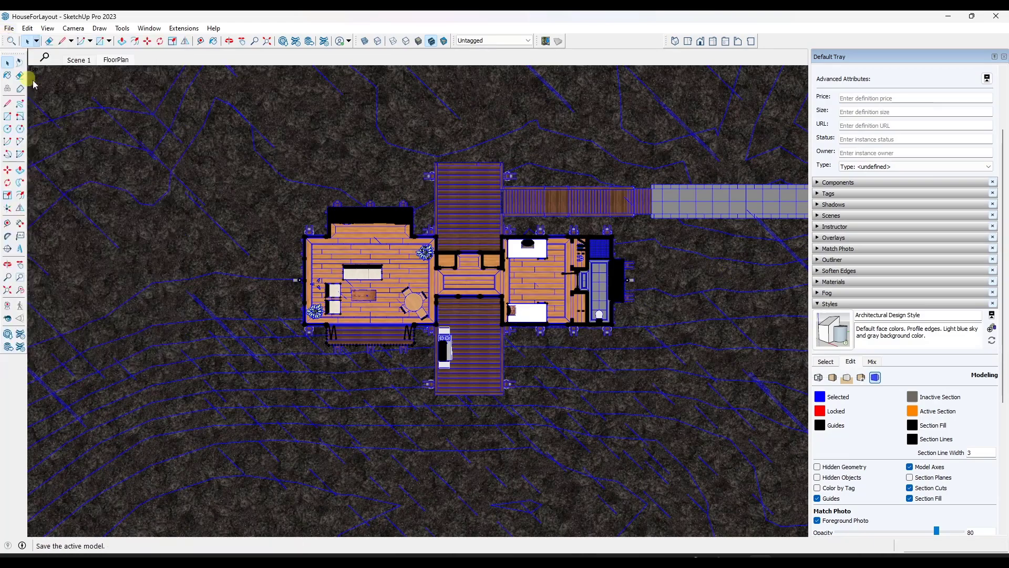
left_click(795, 553)
Update the viewport's model reference in LayOut, then switch back to SketchUp.
right_click(392, 231)
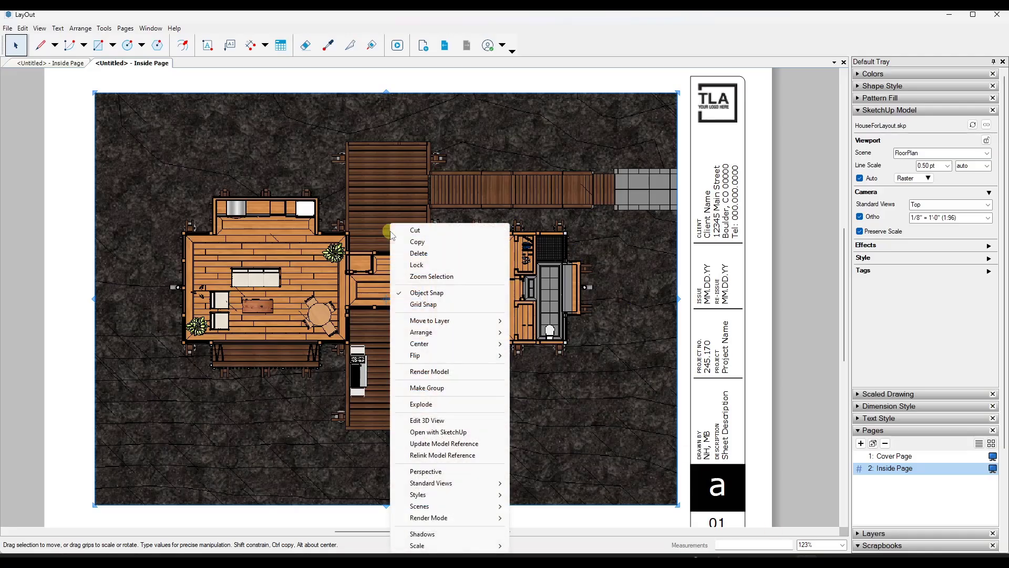
left_click(447, 443)
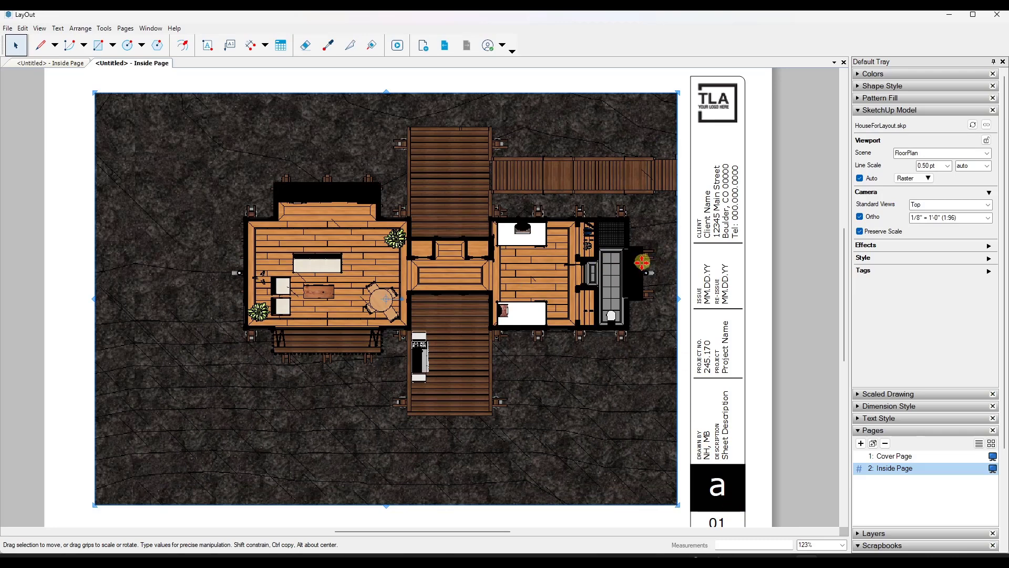
left_click(749, 547)
scroll(633, 263, "up", 4)
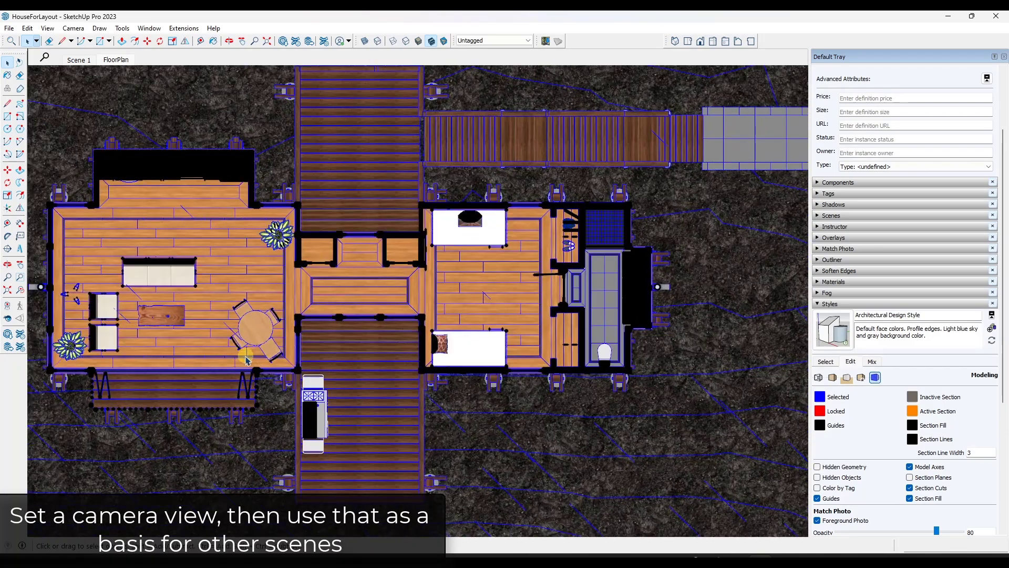
Zoom and pan closer to the house and update the FloorPlan scene.
scroll(311, 323, "up", 3)
middle_click_drag(312, 322, 364, 295, "shift")
scroll(365, 294, "up", 1)
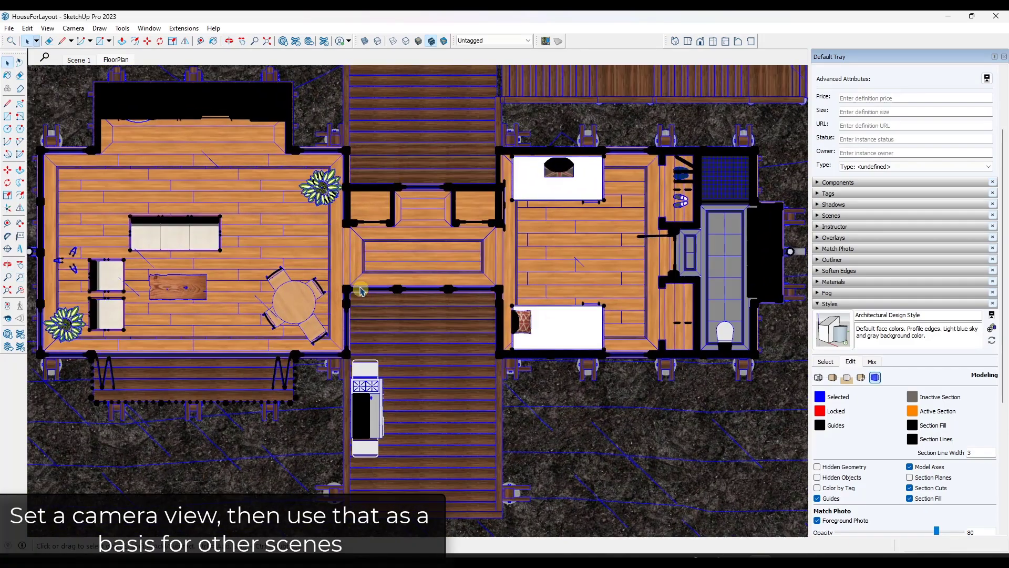
mouse_move(378, 235)
middle_mouse_down("shift")
mouse_move(379, 247)
mouse_move(315, 174)
middle_mouse_up("shift")
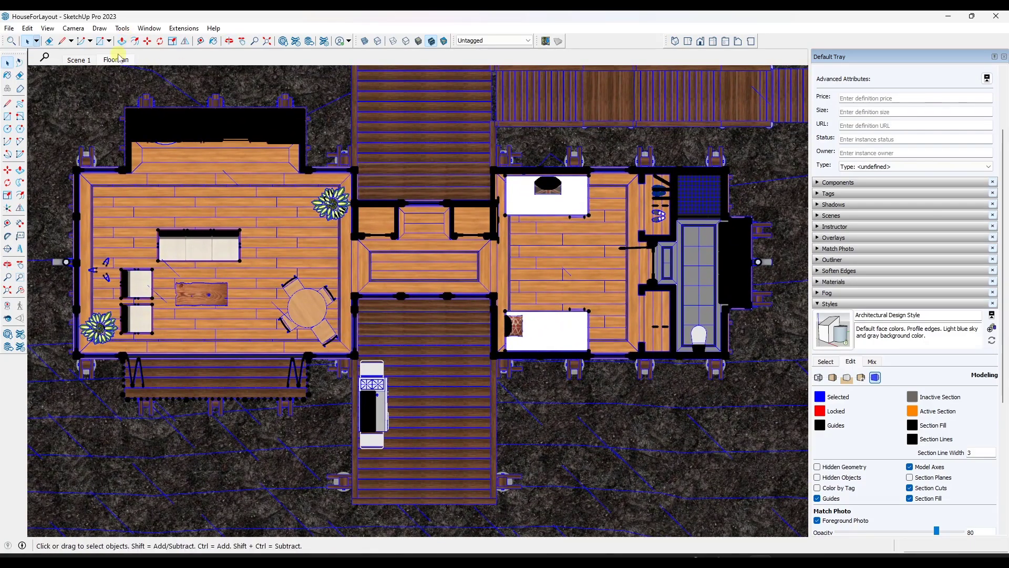
right_click(119, 59)
left_click(130, 102)
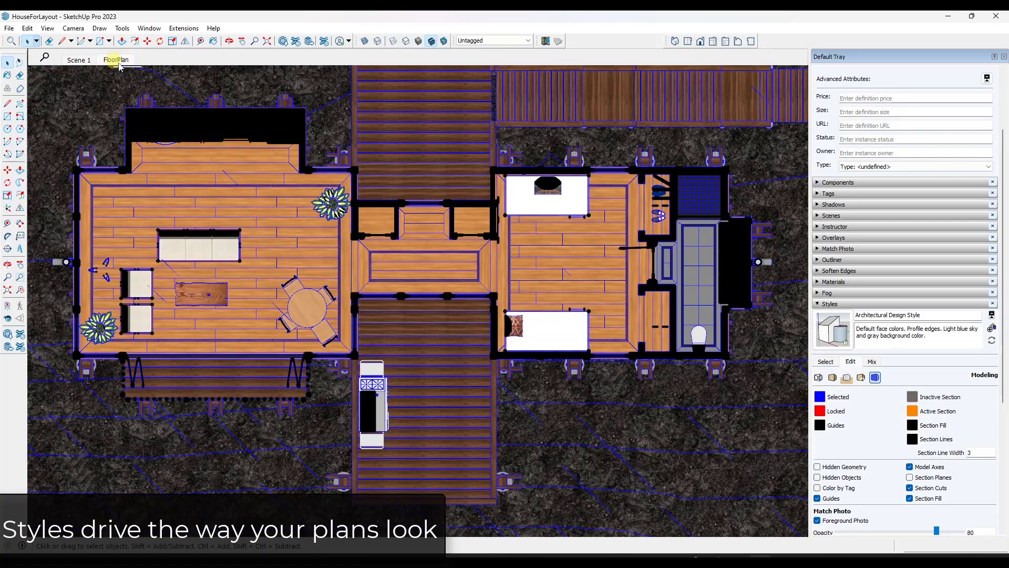
Orbit to a 3D view and switch to the Scene 1 perspective.
scroll(376, 300, "down", 5)
middle_click_drag(376, 299, 332, 72)
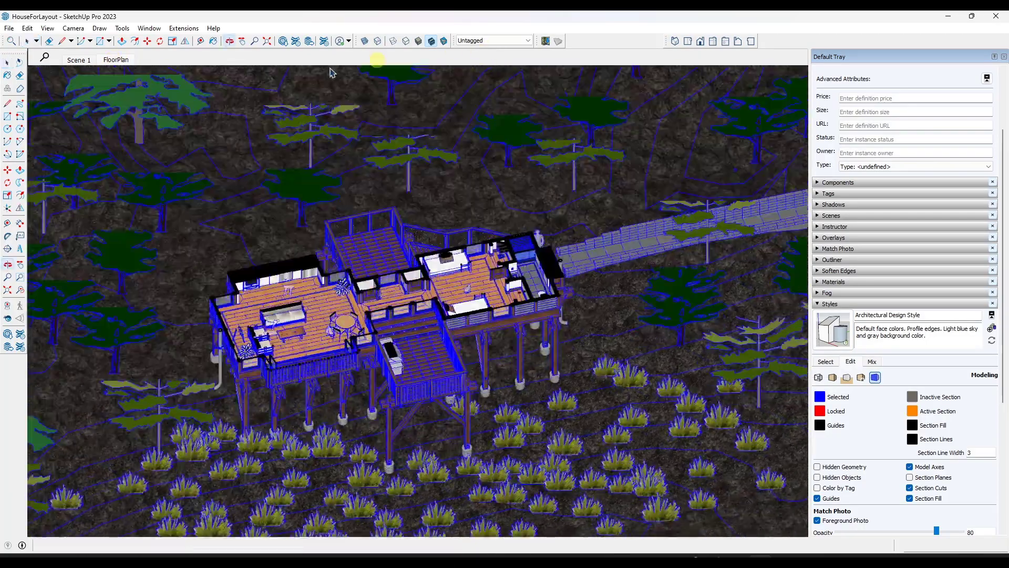
key("space")
left_click(79, 59)
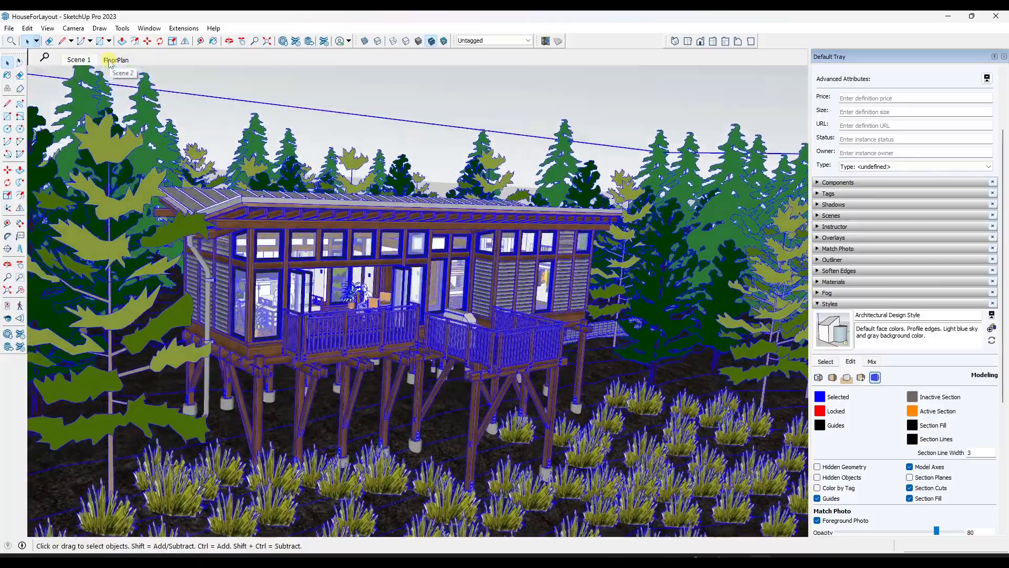
Add a scene from the FloorPlan top view and rename it FloorPlanBW.
left_click(113, 60)
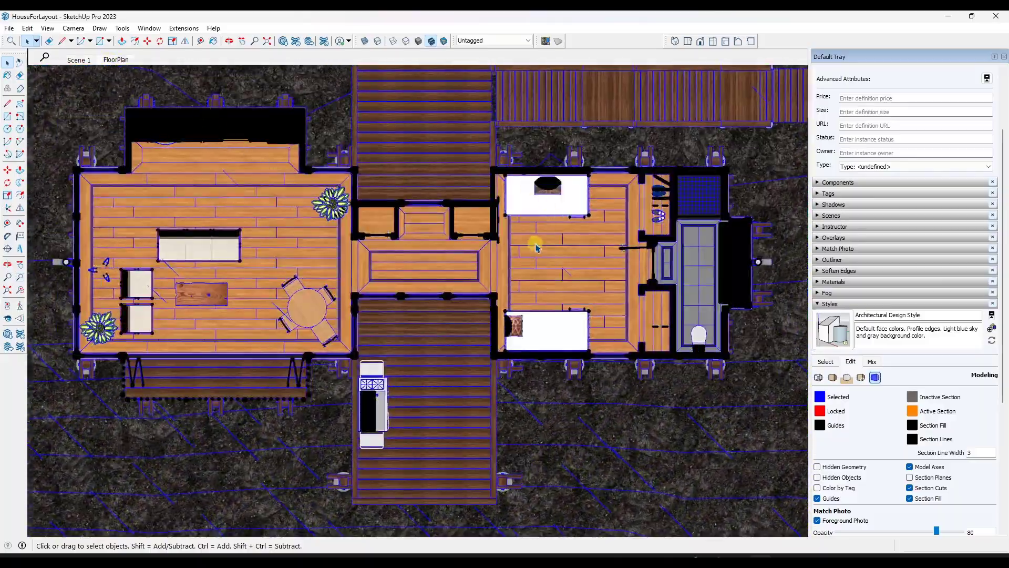
right_click(120, 62)
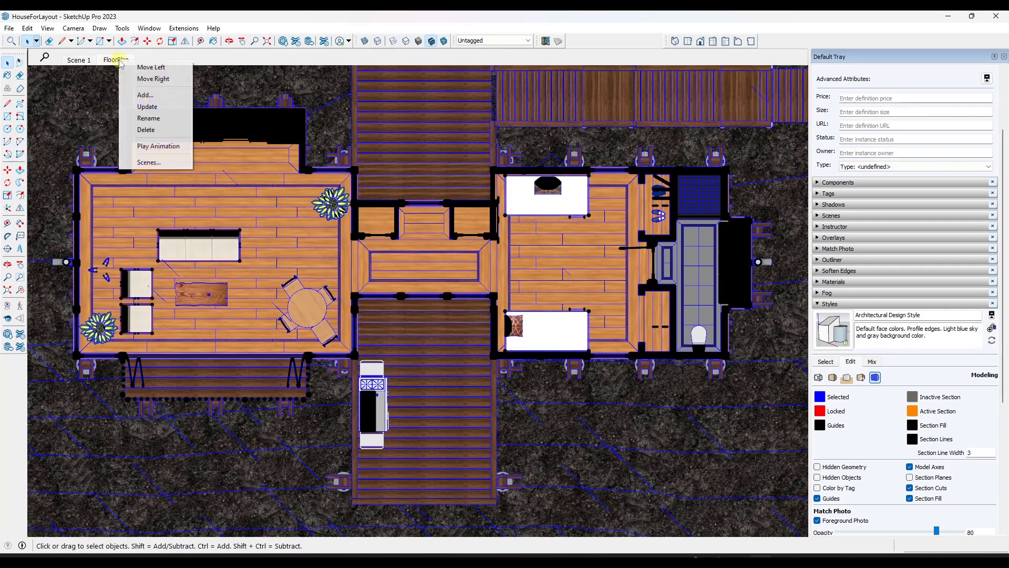
left_click(147, 95)
right_click(157, 66)
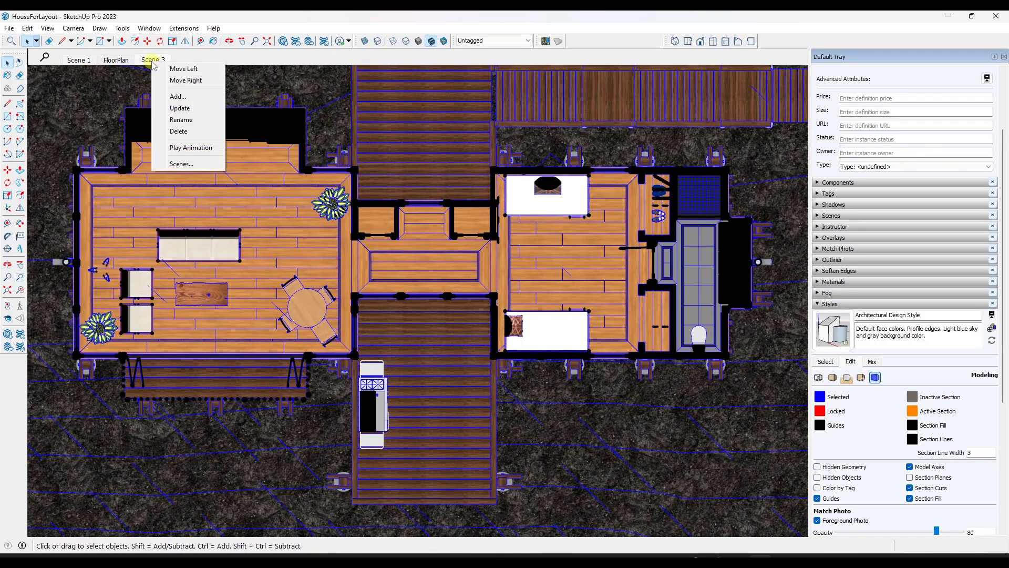
left_click(183, 120)
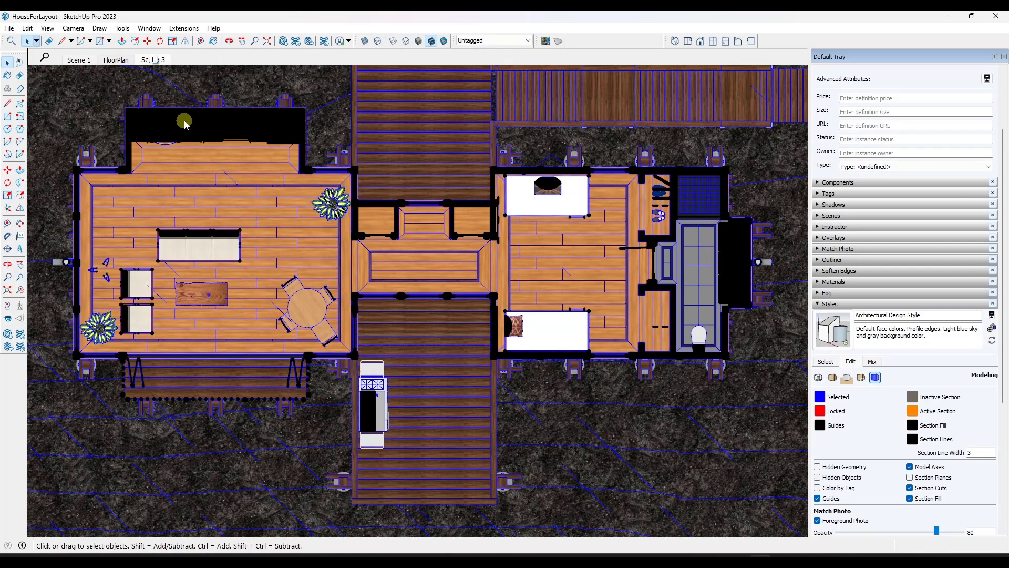
key("Return")
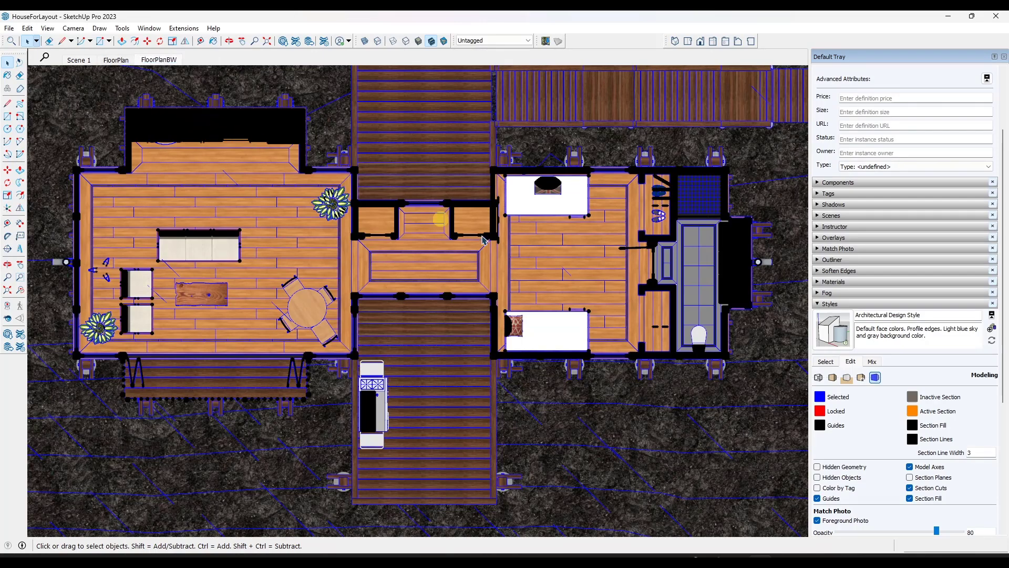
left_click(825, 362)
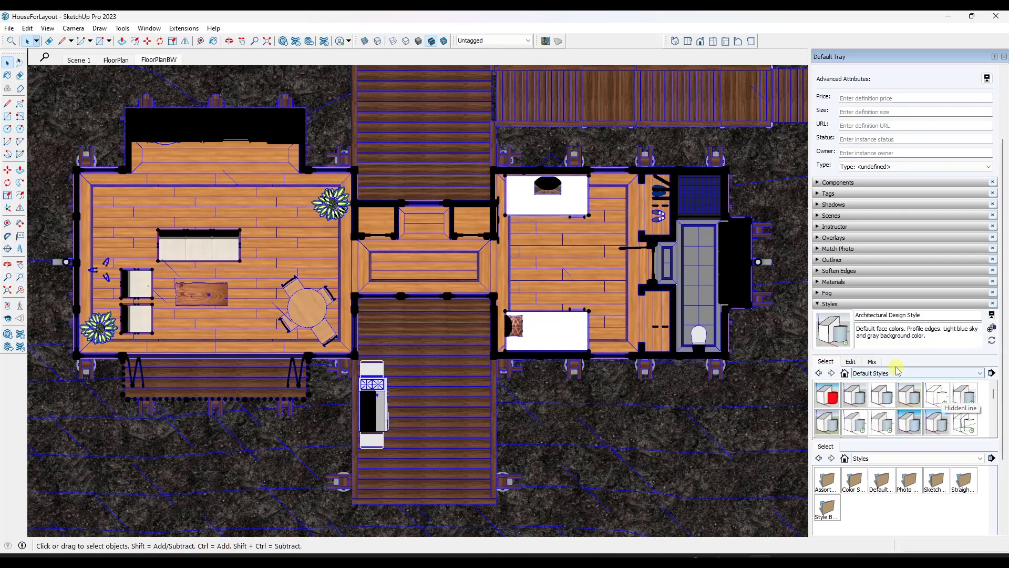
Apply the HiddenLine style, turn off Section Fill, and set section line width 2.
left_click(940, 399)
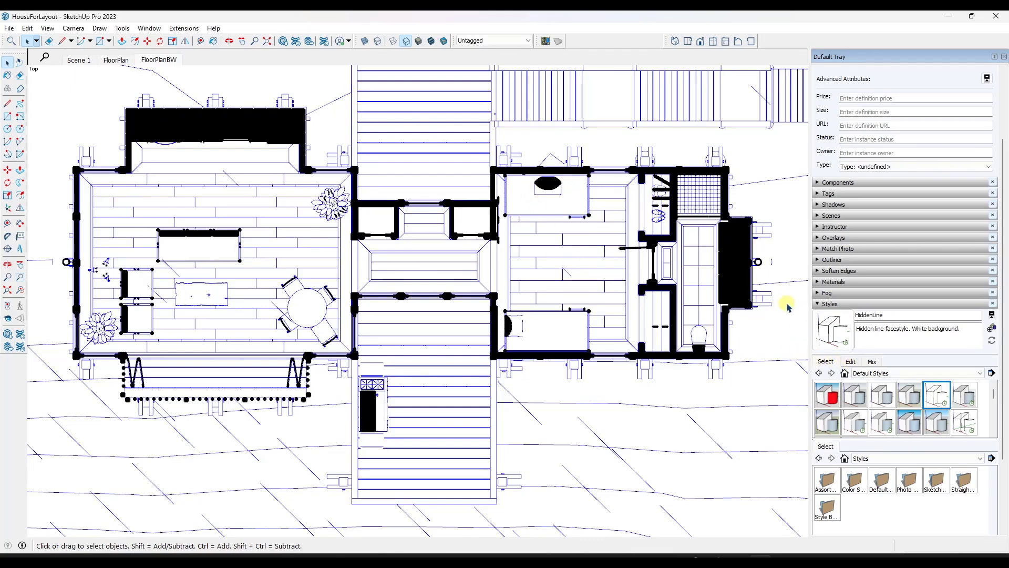
left_click(850, 362)
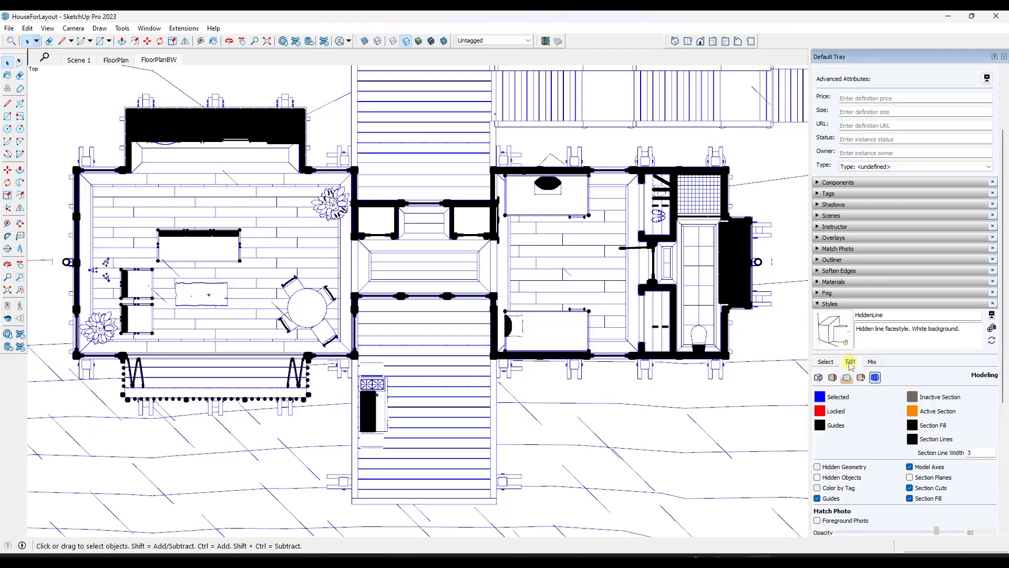
scroll(882, 419, "down", 2)
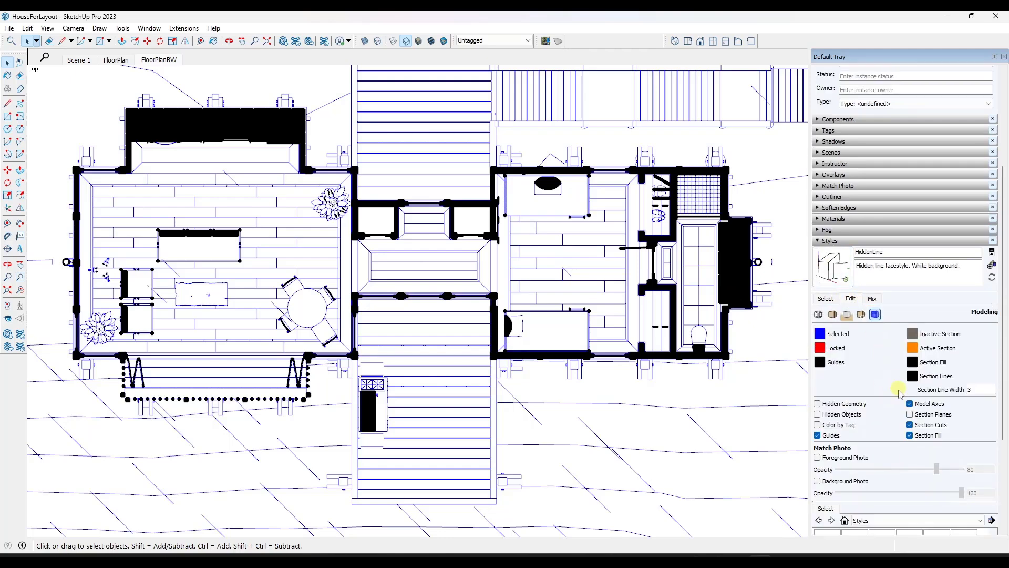
left_click(910, 435)
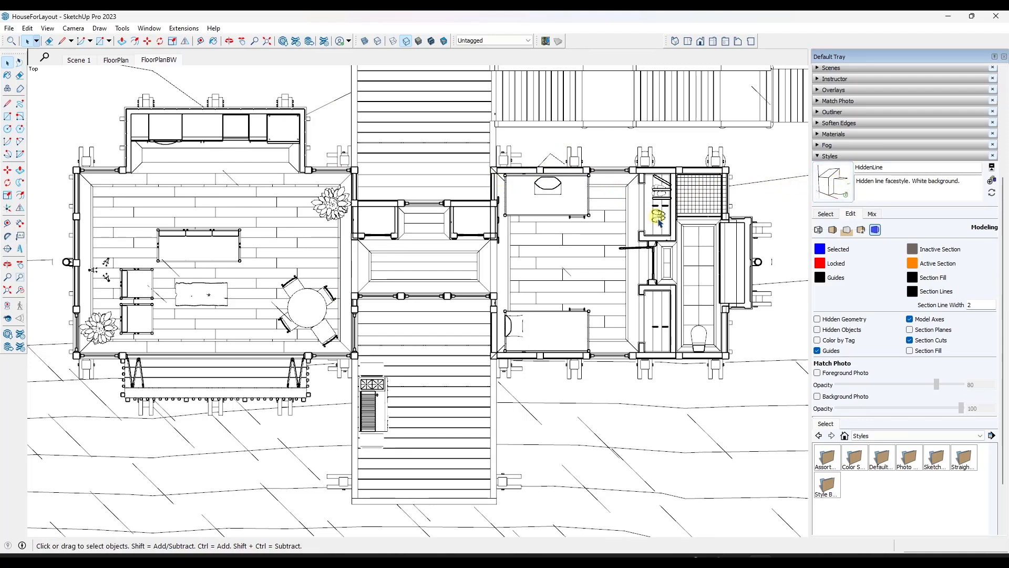
Update the FloorPlanBW scene with the new style and save the model.
right_click(146, 59)
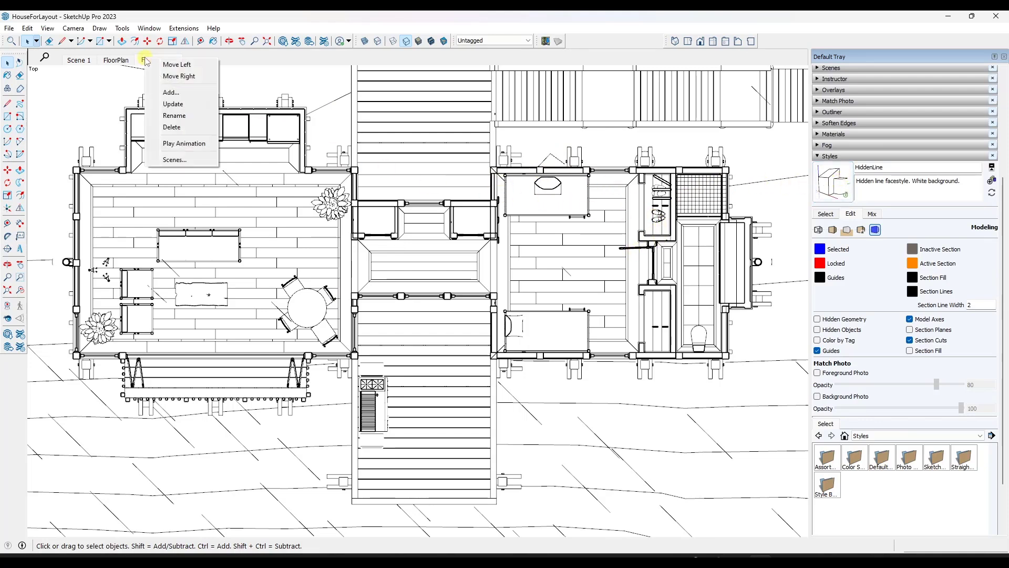
left_click(175, 105)
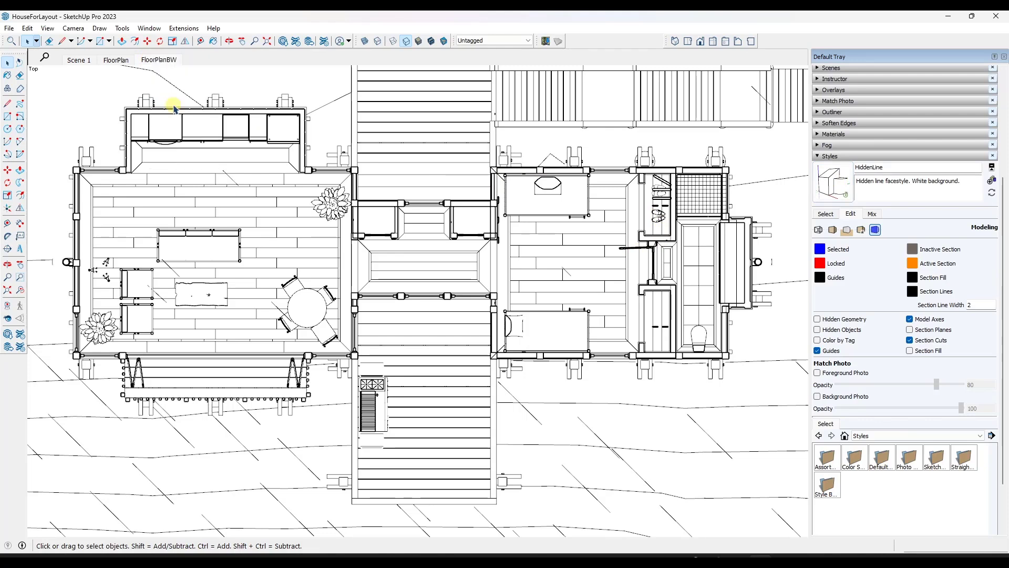
left_click(9, 27)
left_click(52, 81)
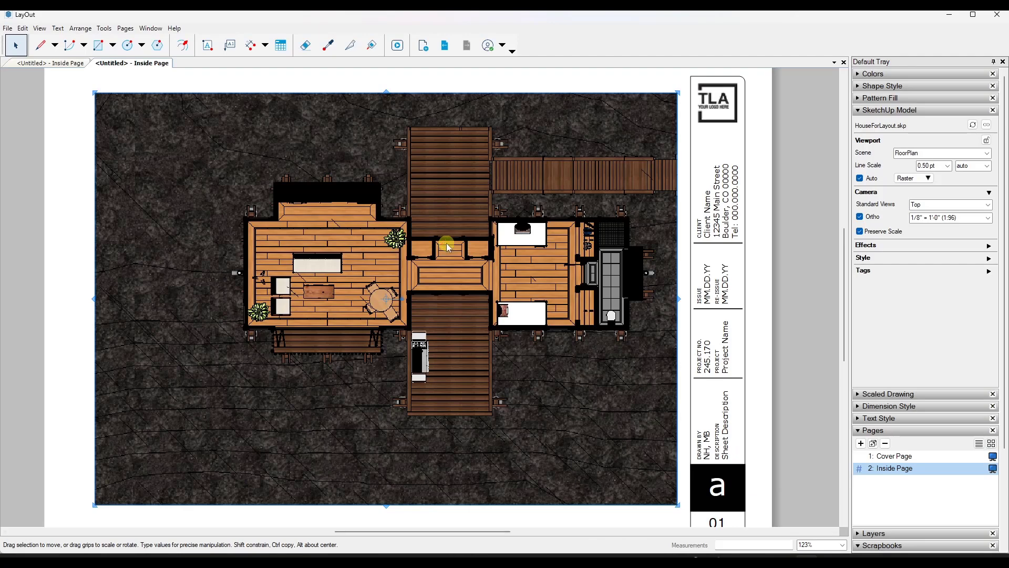
Update the floor plan viewport's model reference and set its scene to FloorPlanBW.
right_click(446, 223)
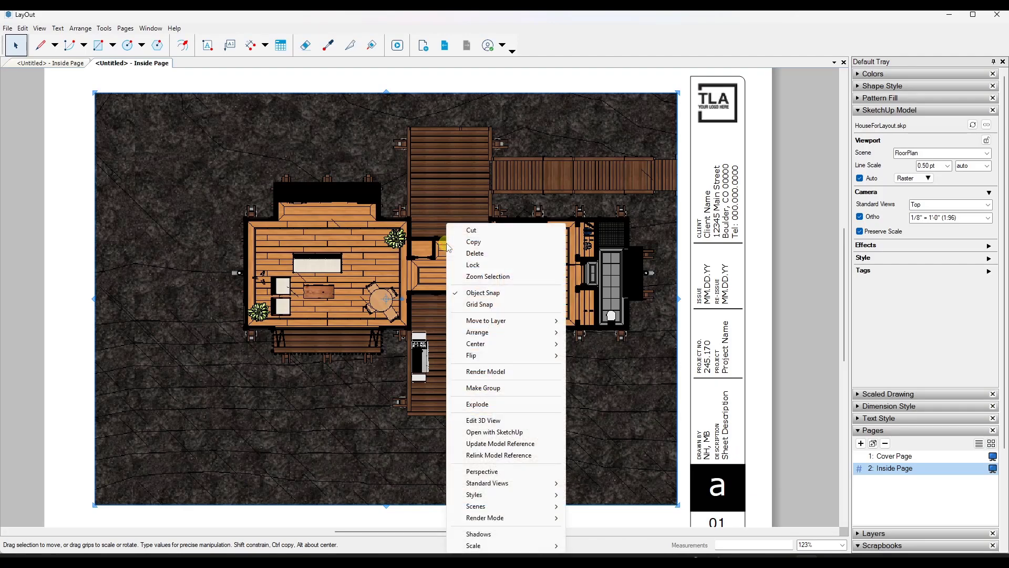
left_click(500, 443)
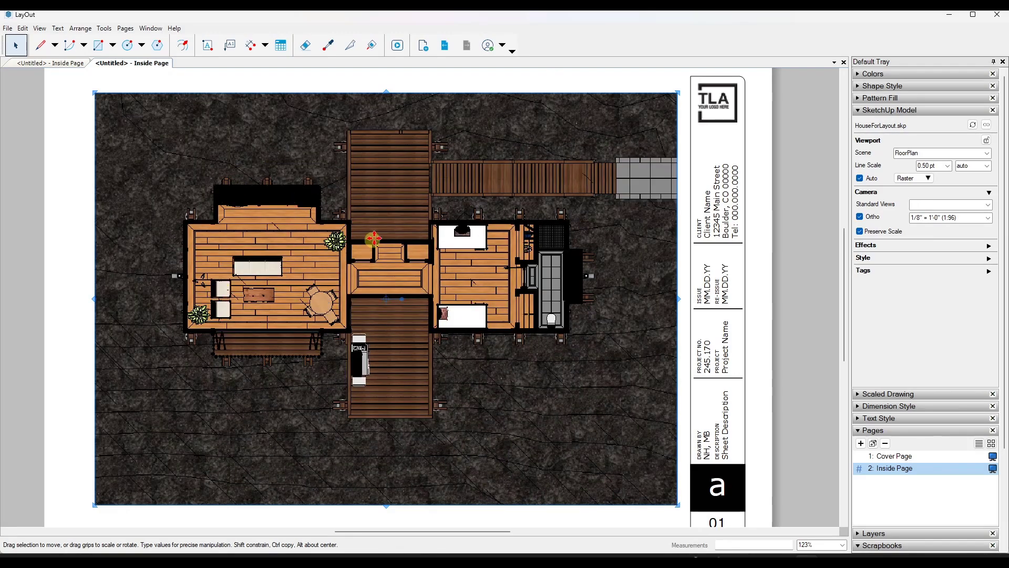
right_click(376, 215)
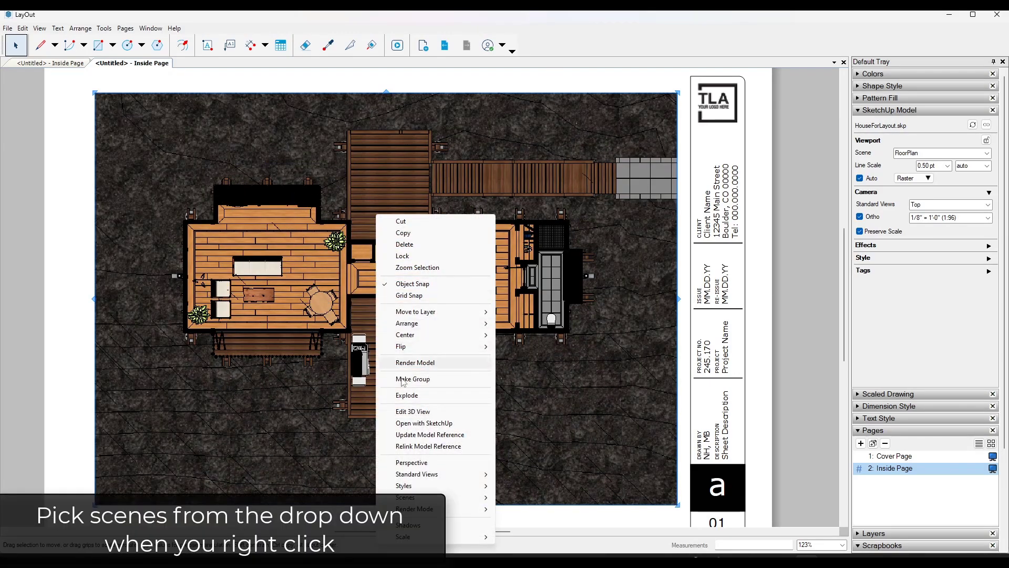
mouse_move(419, 496)
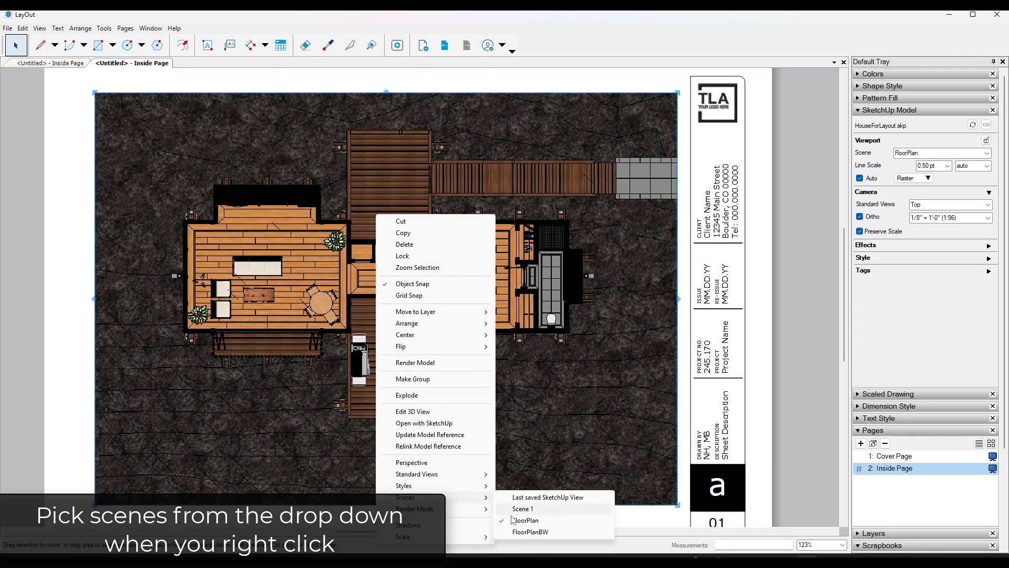
left_click(530, 532)
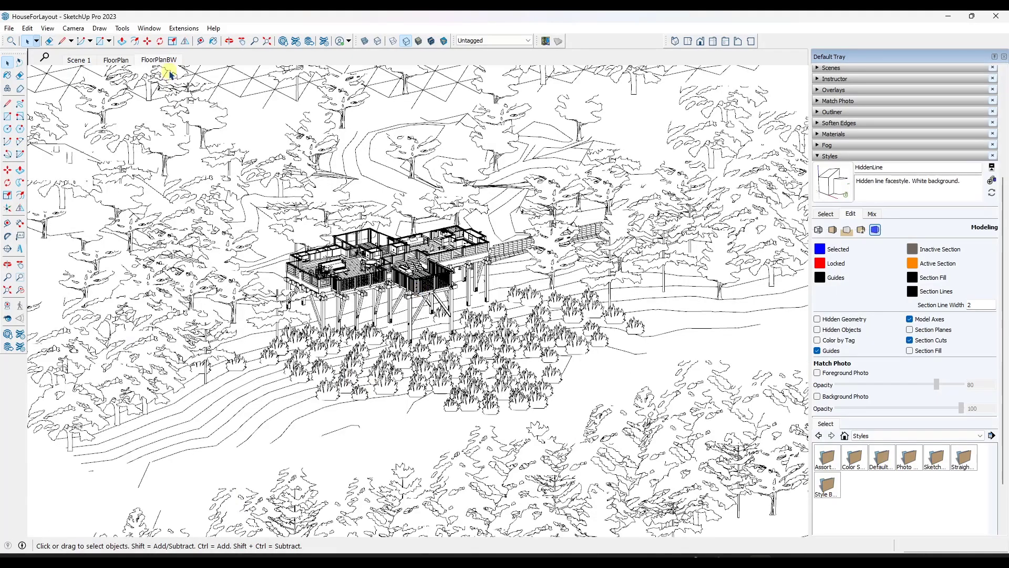
Return to top view, tilt the house into perspective and select the whole model.
scroll(389, 273, "up", 5)
key("F2")
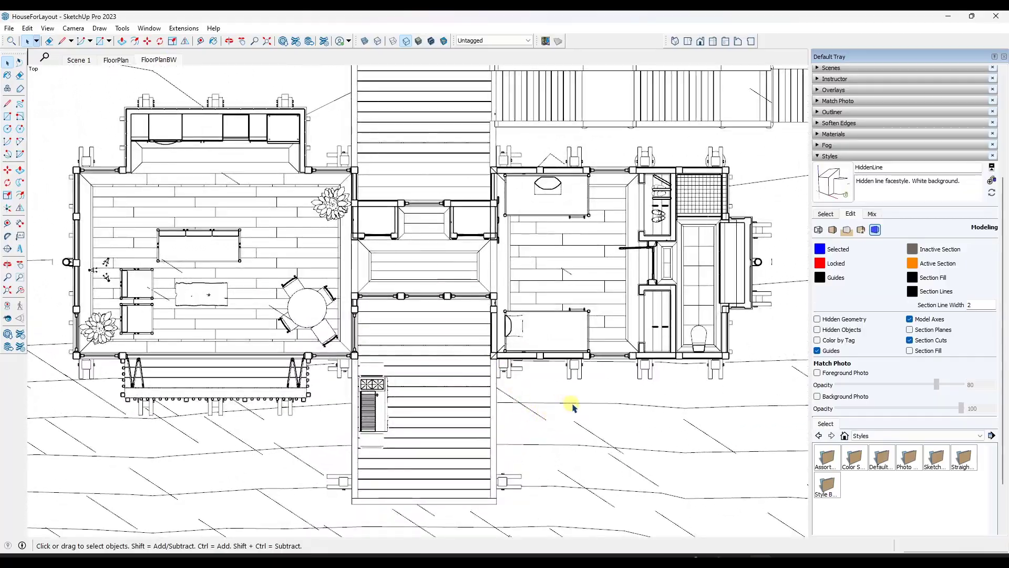
scroll(580, 406, "down", 5)
middle_click_drag(580, 405, 537, 279)
key("space")
key("ctrl+a")
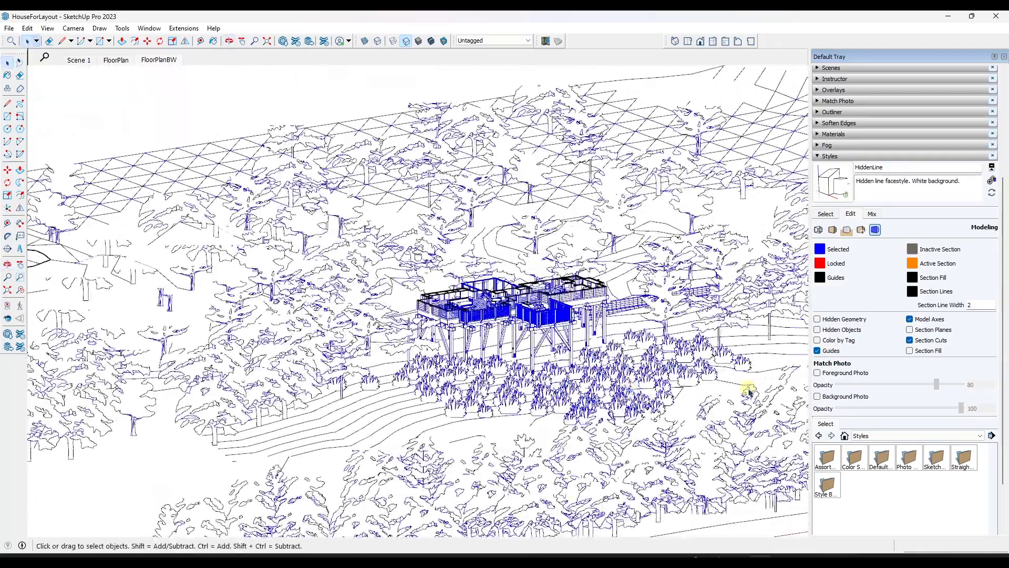
scroll(708, 387, "up", 3)
Go to the Scene 1 view and hide the Trees tag in the Tags panel.
left_click(78, 60)
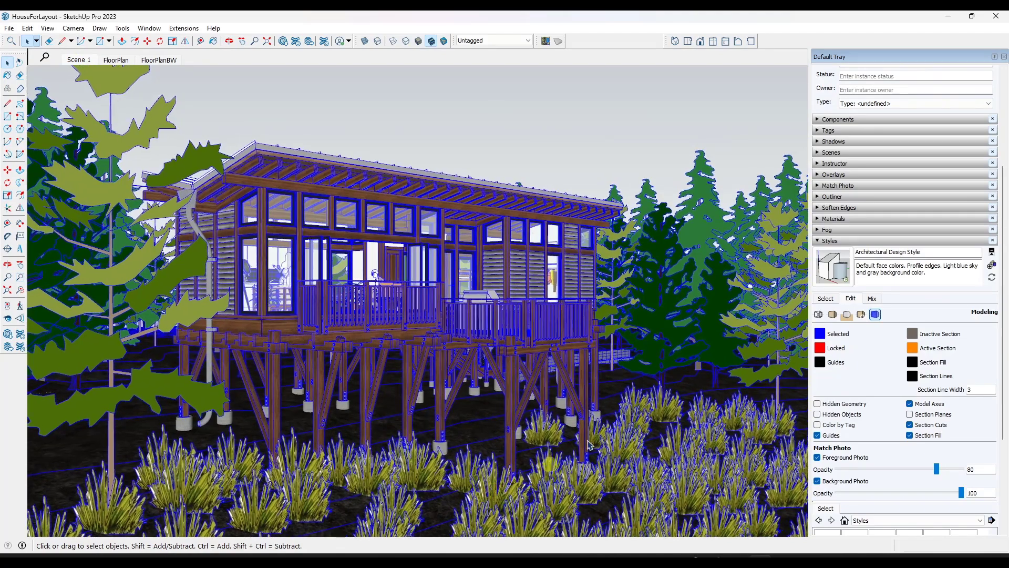
left_click(818, 242)
left_click(818, 288)
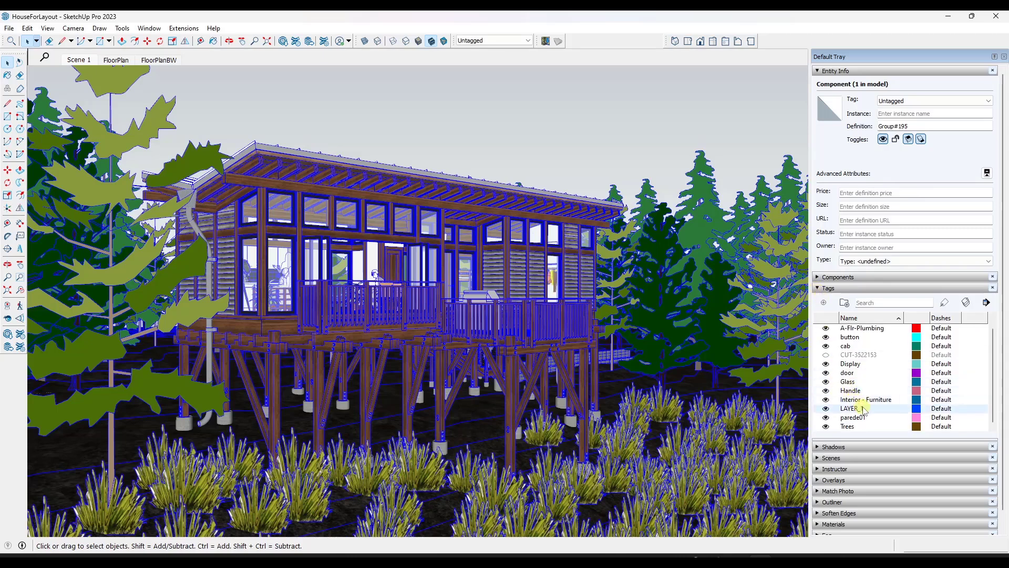
scroll(849, 402, "down", 1)
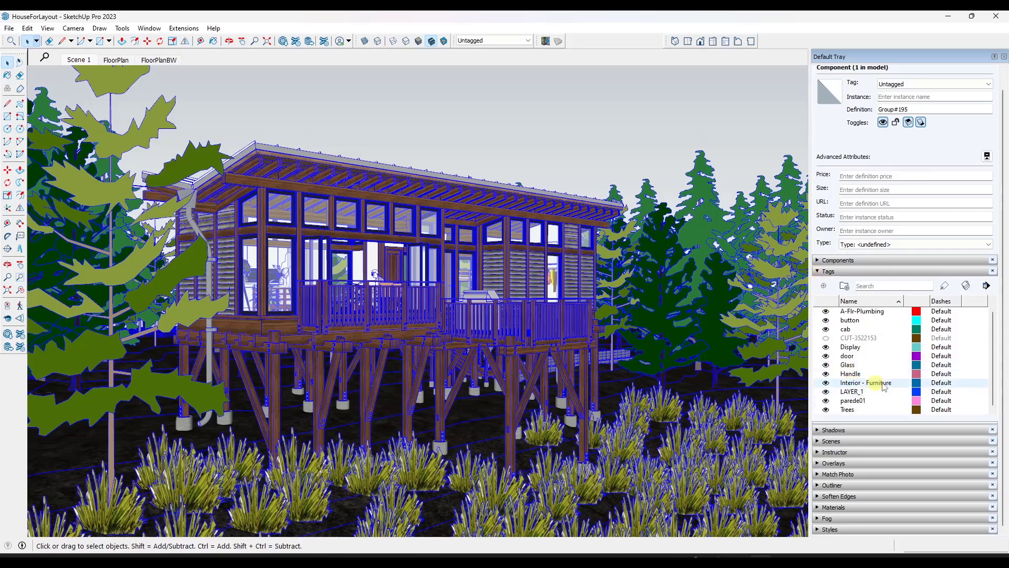
left_click(826, 410)
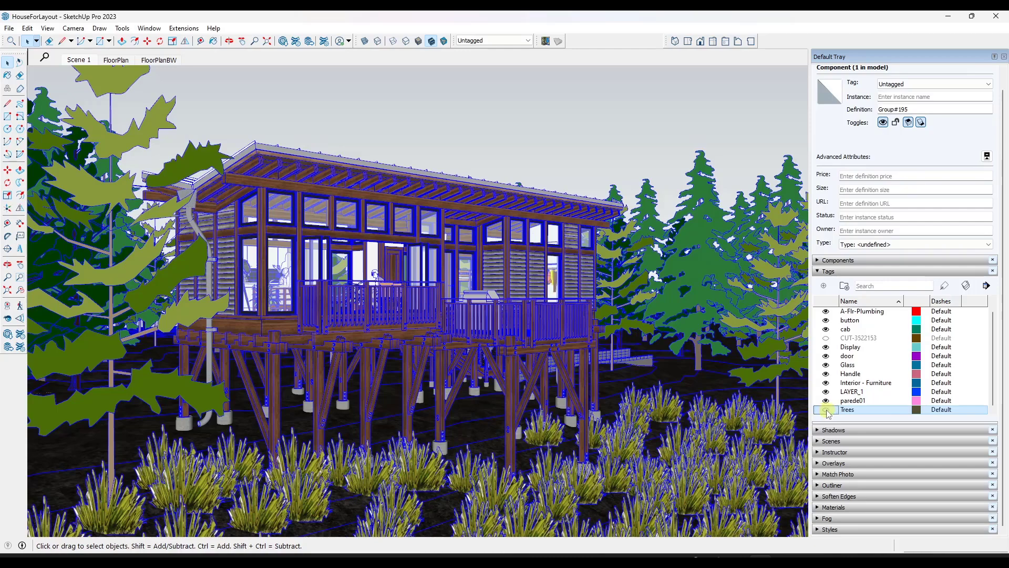
Select a remaining pine tree and orbit to show untagged trees still visible.
left_click(718, 270)
scroll(717, 270, "down", 2)
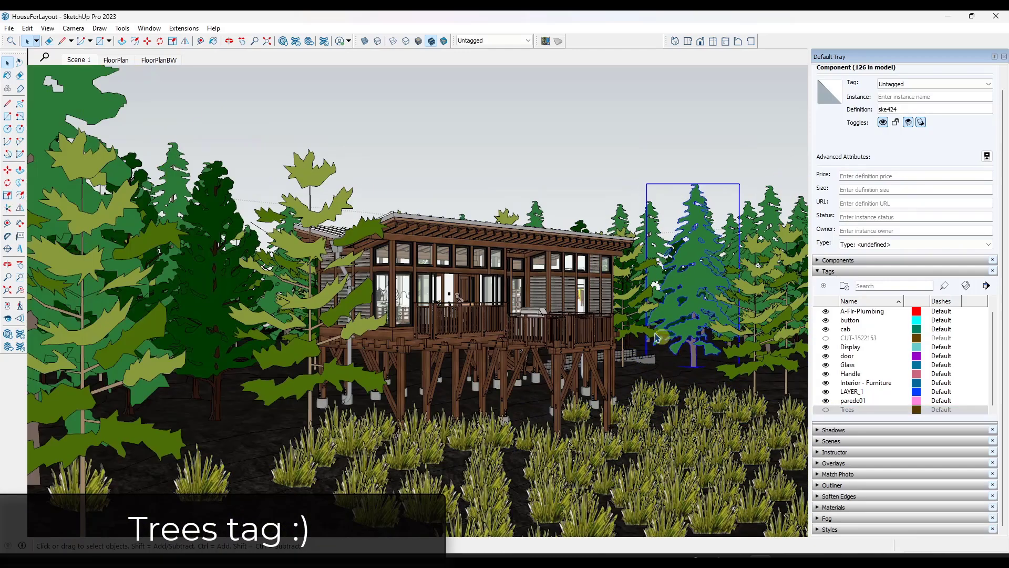
scroll(270, 327, "down", 10)
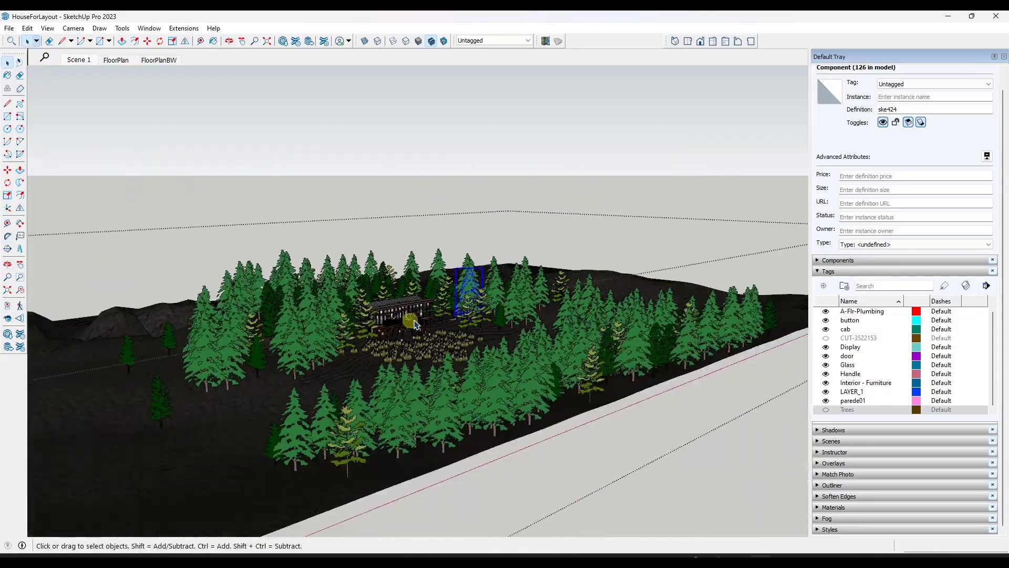
mouse_move(415, 323)
middle_mouse_down()
mouse_move(408, 373)
mouse_move(420, 326)
middle_mouse_up()
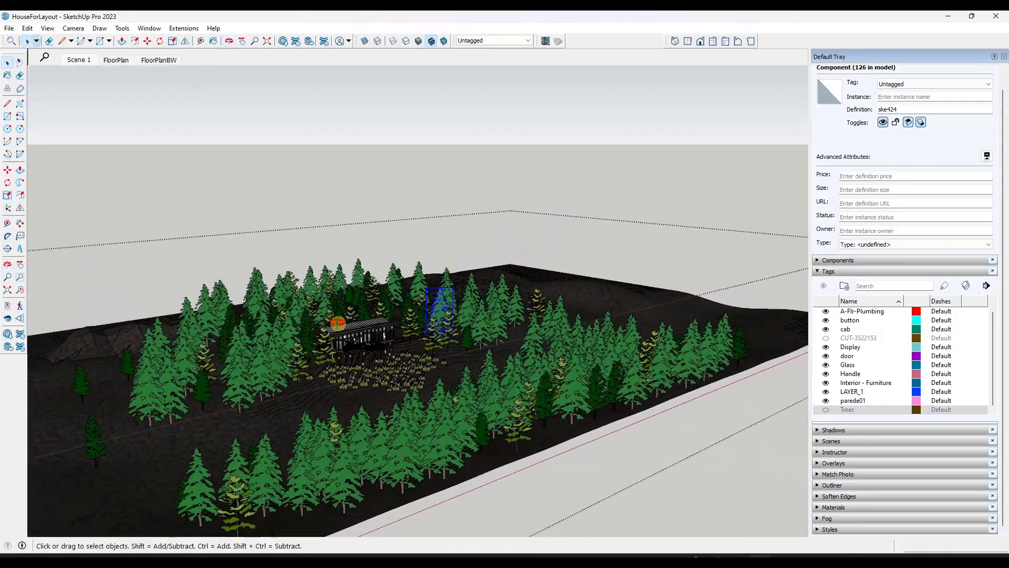
middle_click_drag(339, 325, 294, 289)
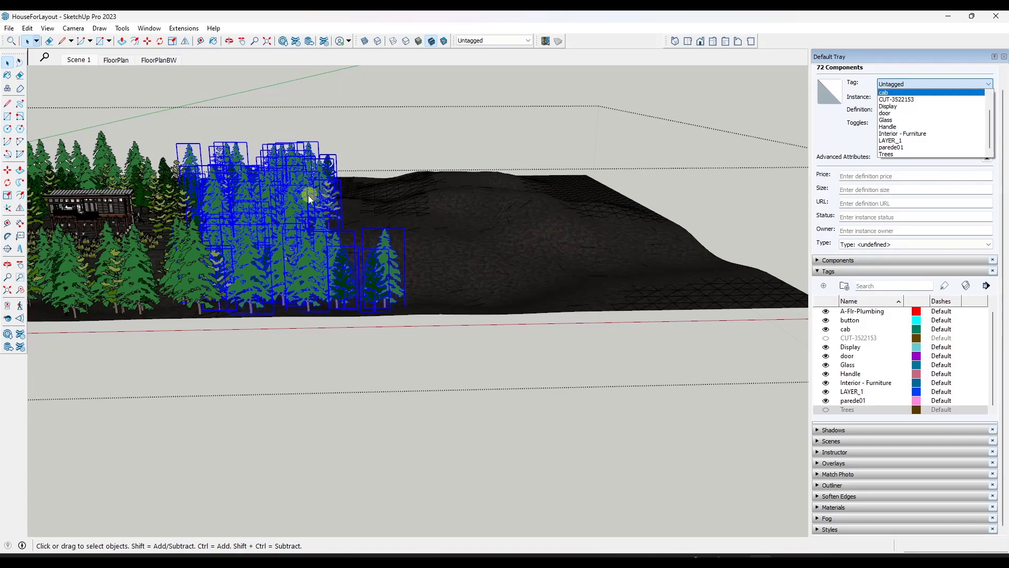
middle_click_drag(309, 199, 614, 190)
Clear the selection and inspect a single pine tree component.
left_click(909, 84)
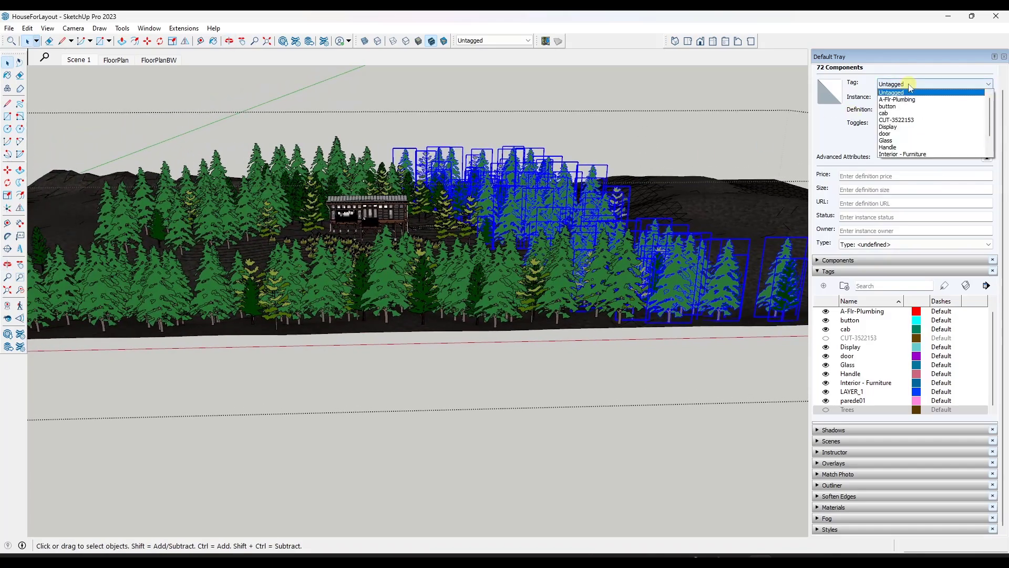
left_click(563, 120)
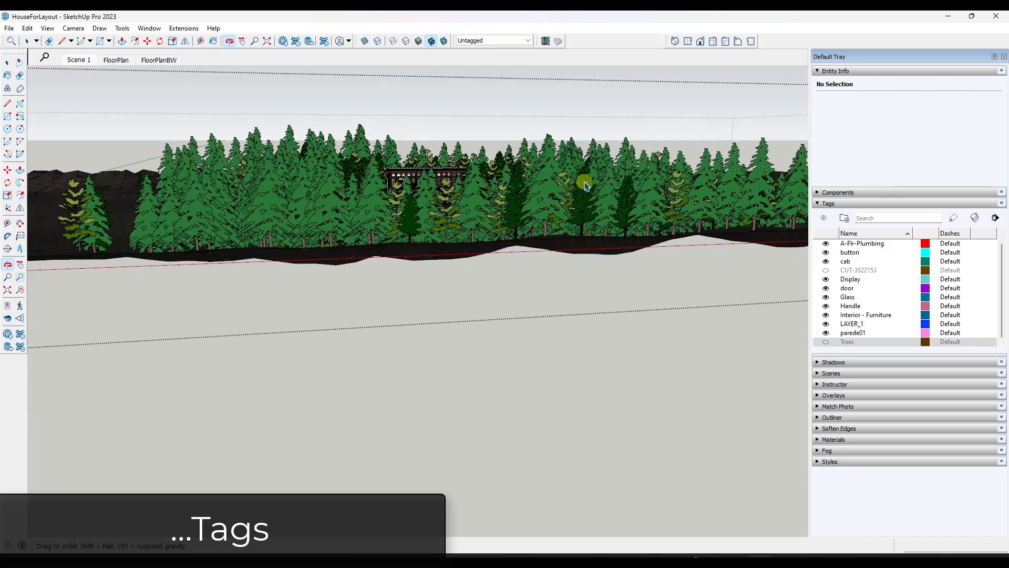
left_click(565, 163)
middle_click_drag(542, 155, 474, 256, "shift")
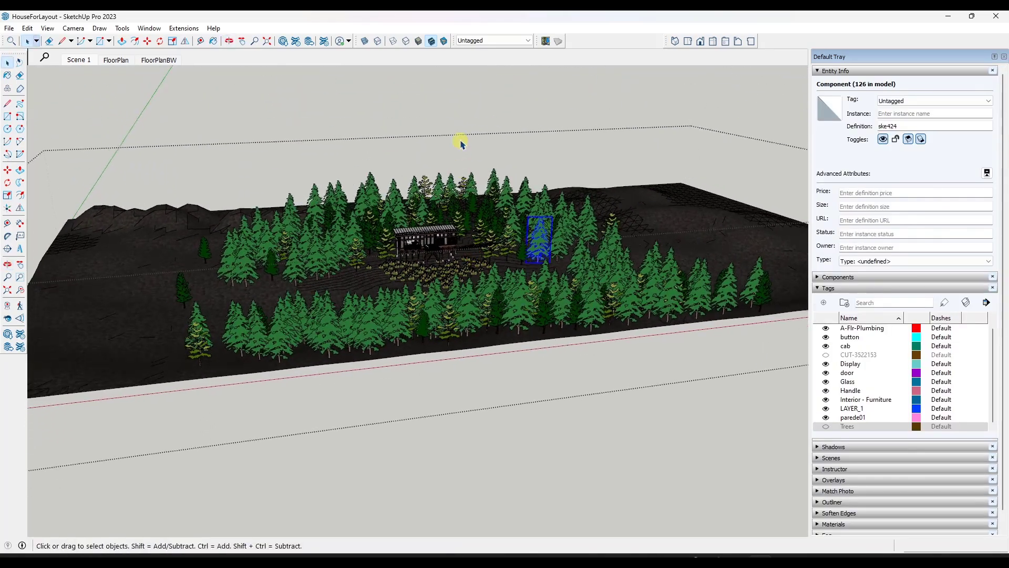
left_click(509, 148)
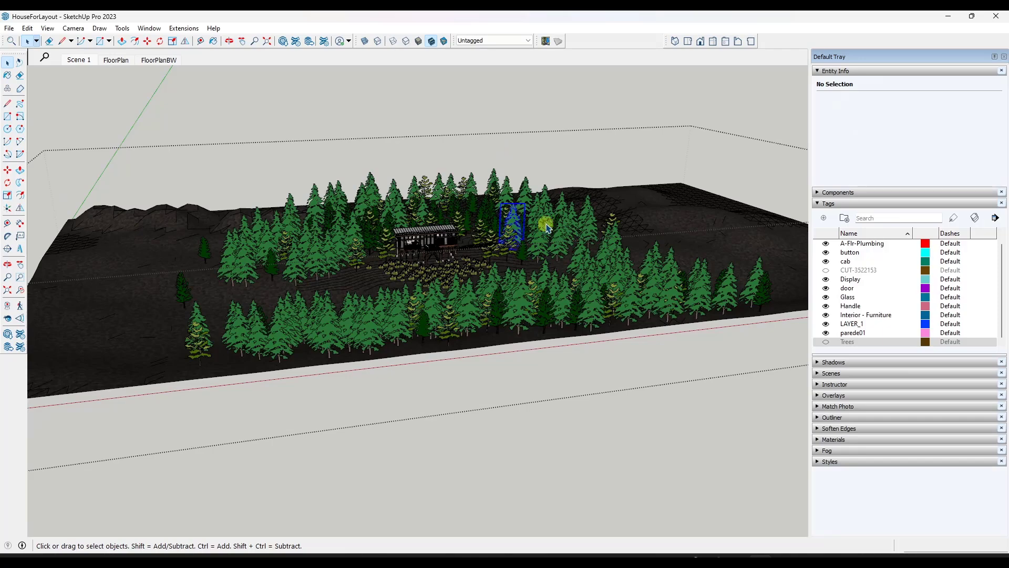
left_click(546, 227)
double_click(537, 216)
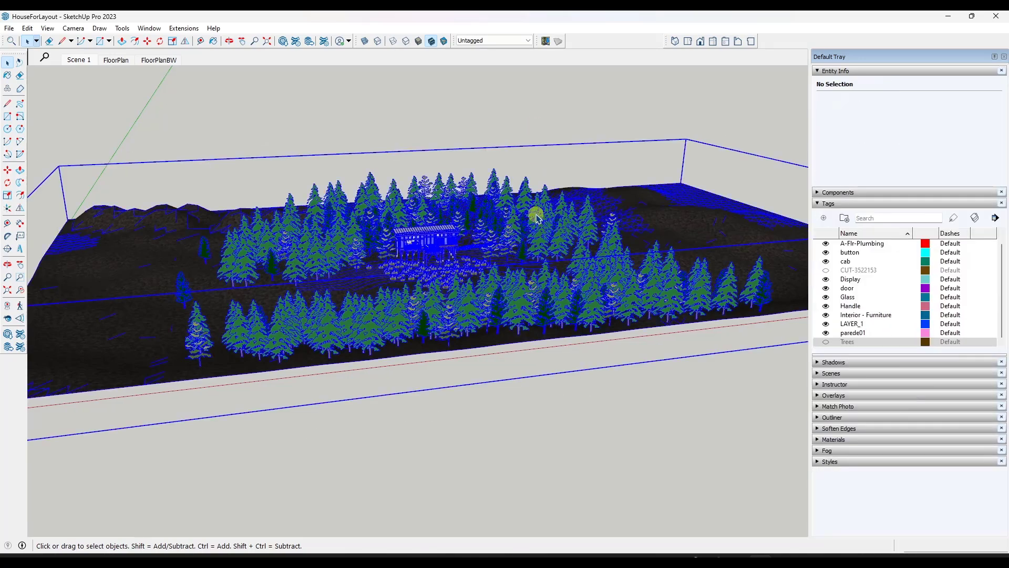
middle_click_drag(582, 303, 421, 177)
key("Escape")
Window-select all the pine trees around the site.
left_click_drag(430, 169, 720, 333)
middle_click_drag(446, 270, 674, 324)
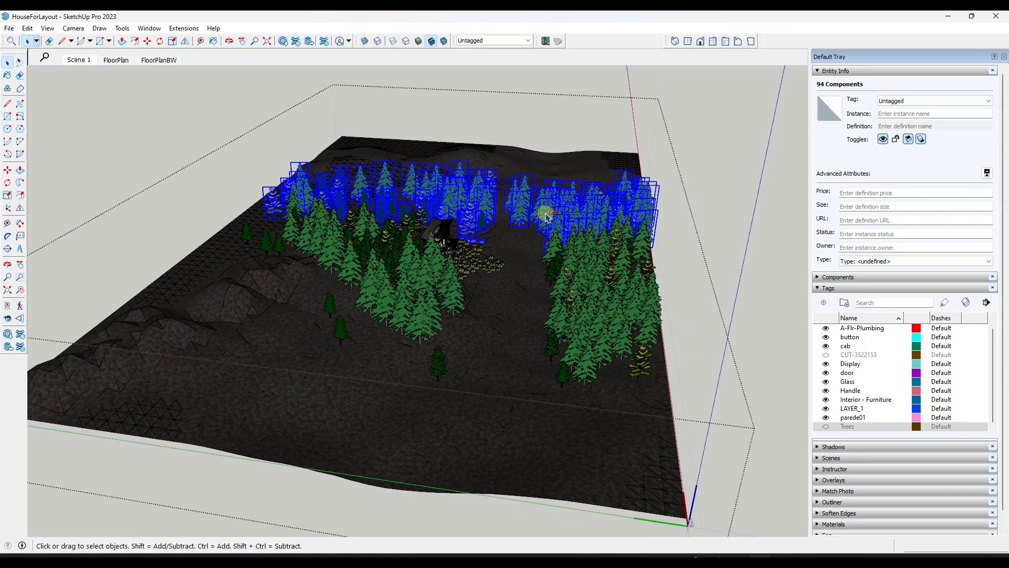
left_click_drag(531, 210, 681, 406, "shift")
middle_click_drag(477, 354, 231, 337)
left_click_drag(289, 197, 501, 430)
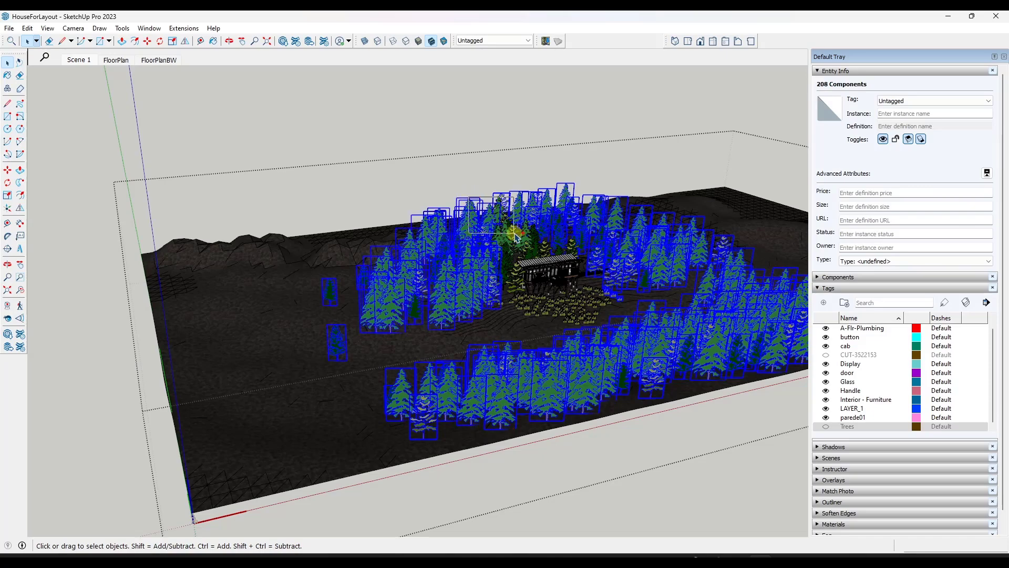
left_click(703, 42)
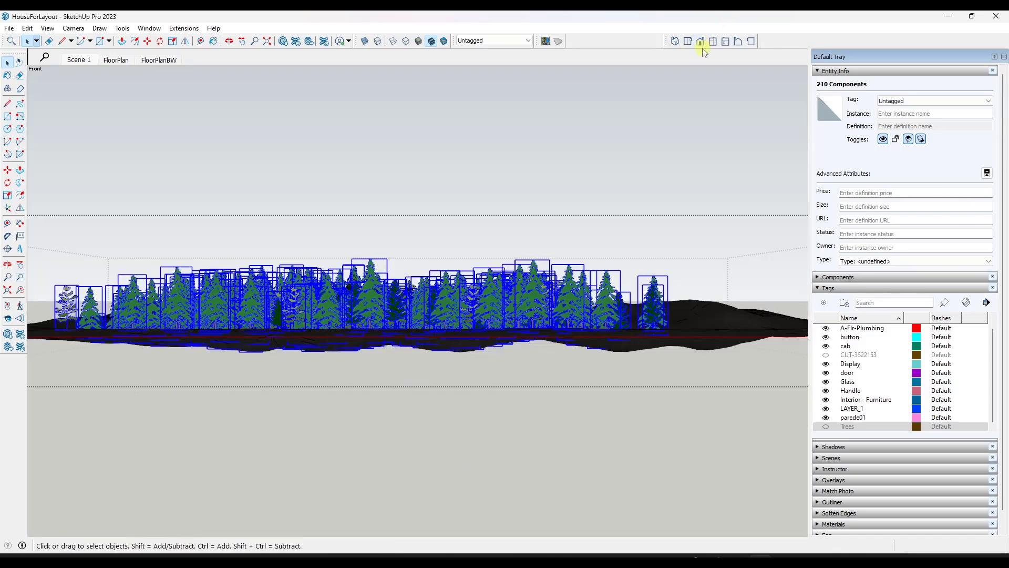
left_click(687, 41)
scroll(450, 405, "up", 3)
left_click_drag(403, 233, 606, 347)
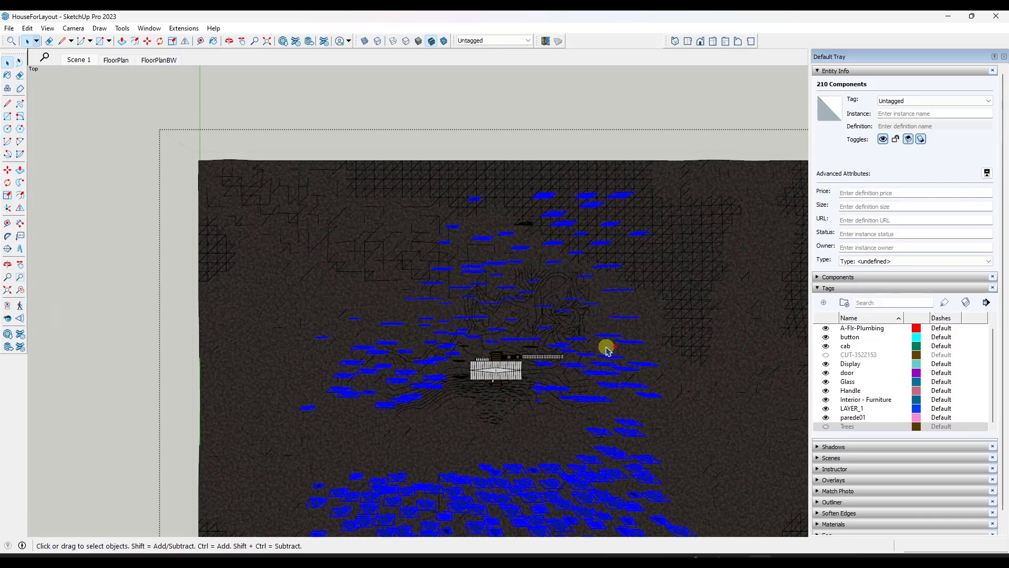
scroll(530, 347, "up", 4)
mouse_move(374, 347)
middle_mouse_down()
mouse_move(491, 166)
mouse_move(446, 307)
mouse_move(399, 355)
mouse_move(429, 256)
mouse_move(477, 172)
mouse_move(458, 211)
middle_mouse_up()
scroll(451, 216, "up", 2)
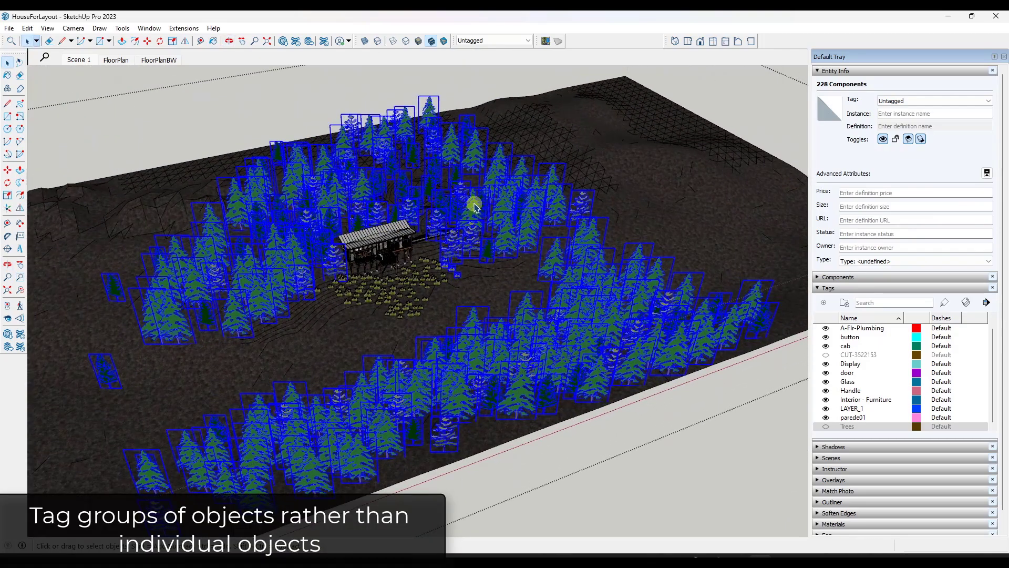
Group the selected trees and name the group Trees in Outliner.
right_click(473, 205)
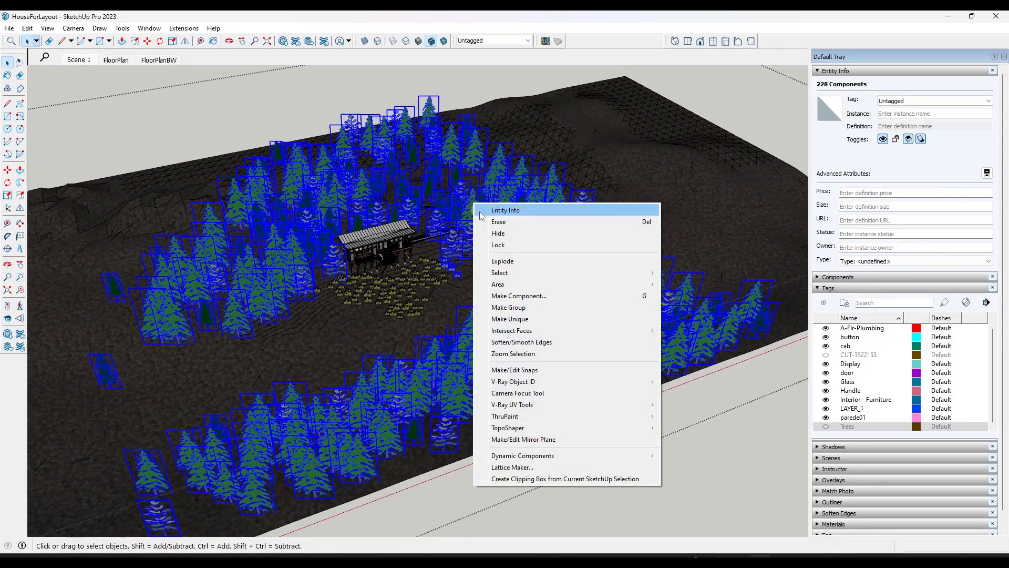
left_click(505, 306)
left_click(871, 405)
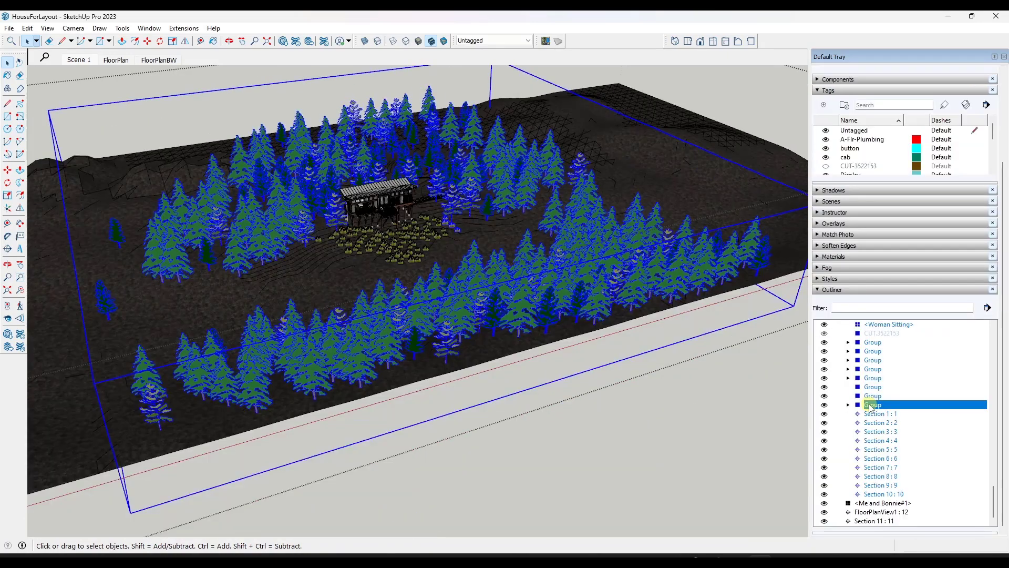
right_click(871, 405)
left_click(894, 387)
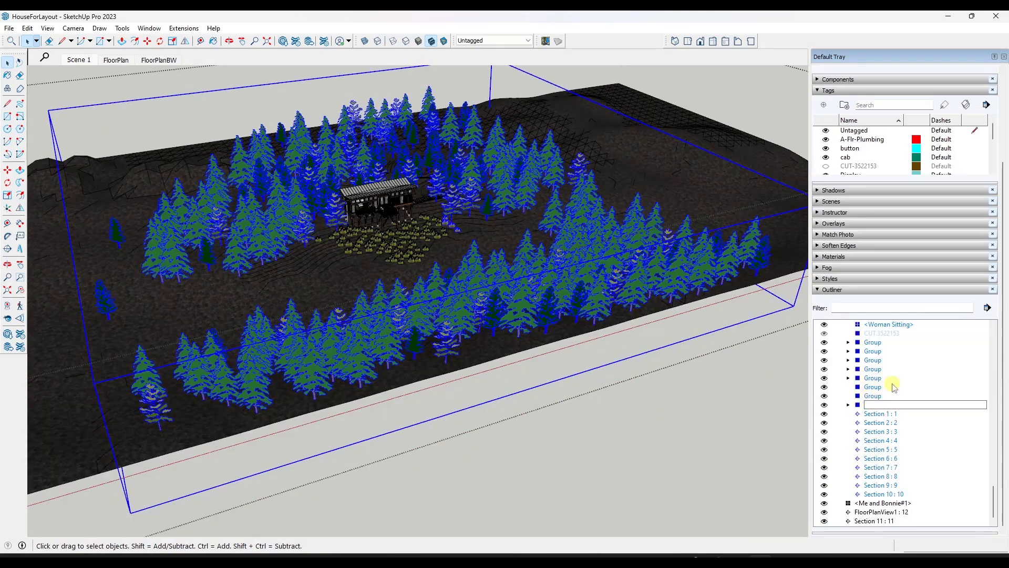
key("Return")
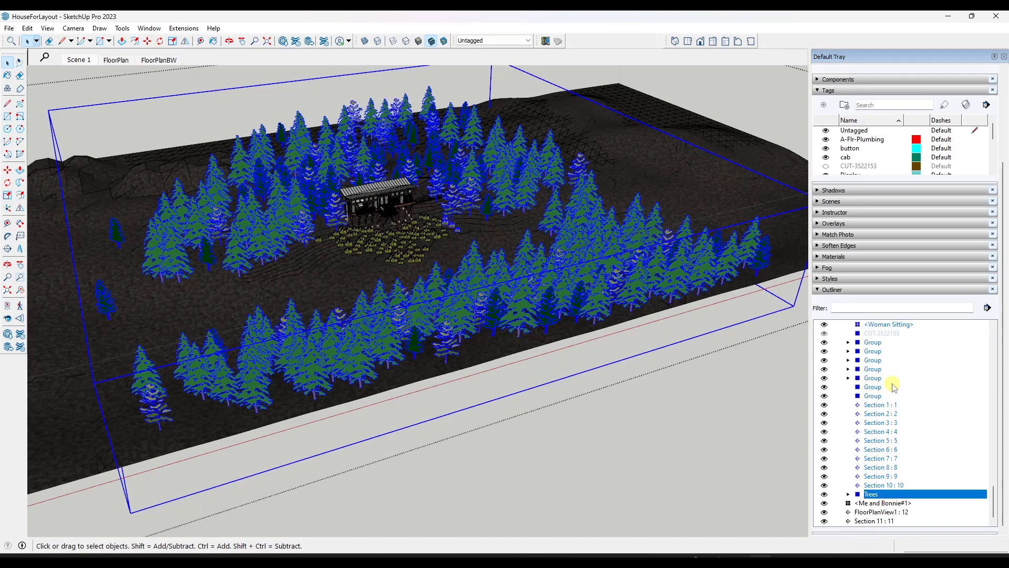
Assign the Trees group to the Trees tag, then toggle the tag to verify hiding.
left_click(933, 100)
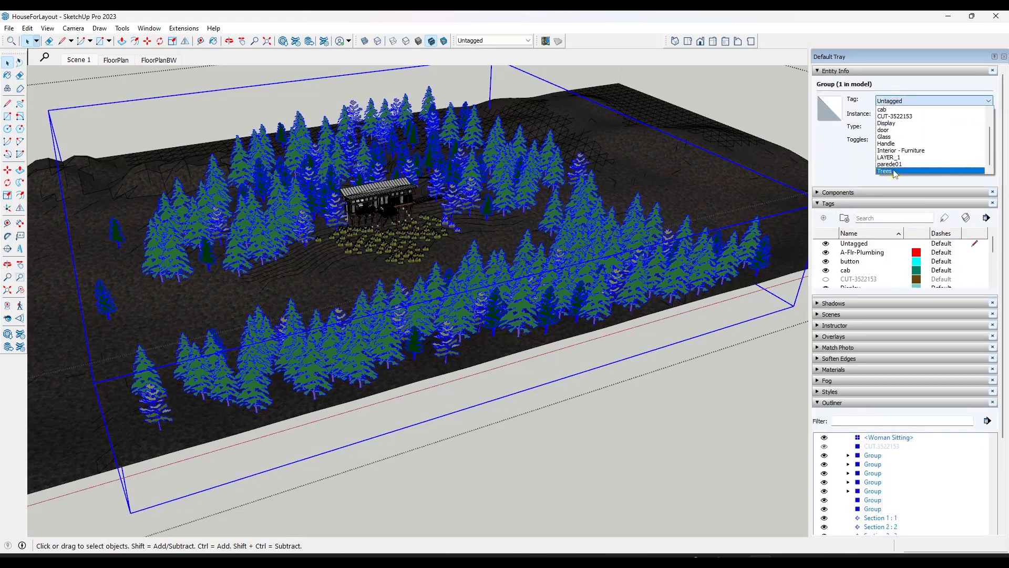
left_click(896, 171)
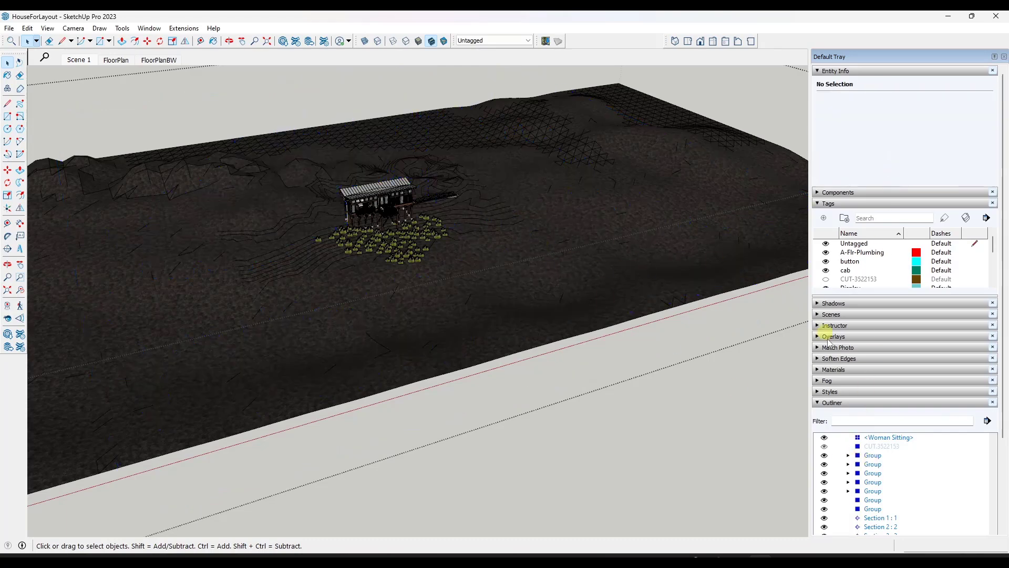
left_click(817, 403)
scroll(828, 279, "down", 5)
left_click(826, 280)
left_click(826, 279)
left_click(826, 280)
left_click(825, 279)
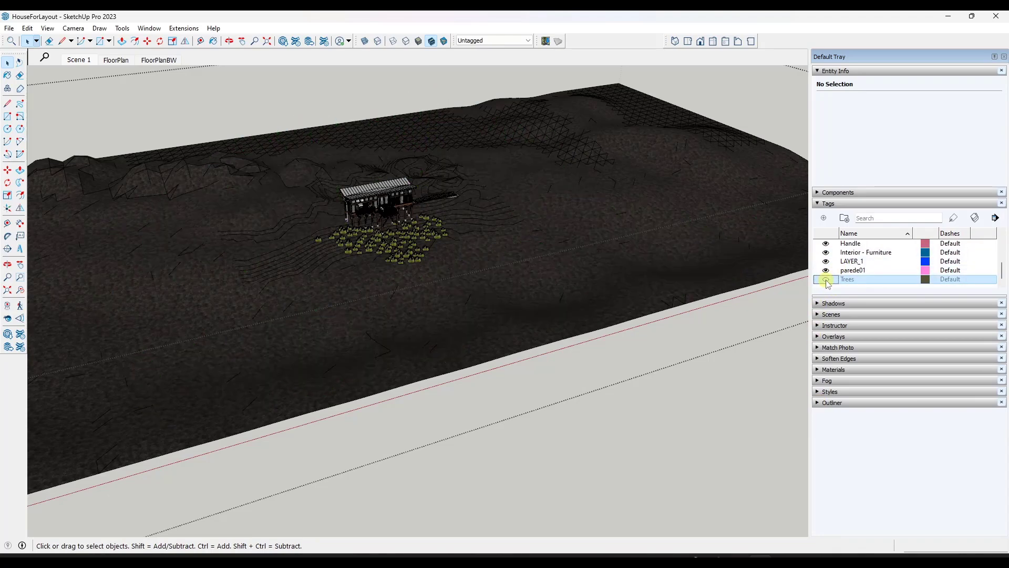
scroll(327, 251, "up", 4)
Select the grass clumps near the house and make them a group.
left_click_drag(231, 234, 454, 294)
scroll(428, 210, "up", 5)
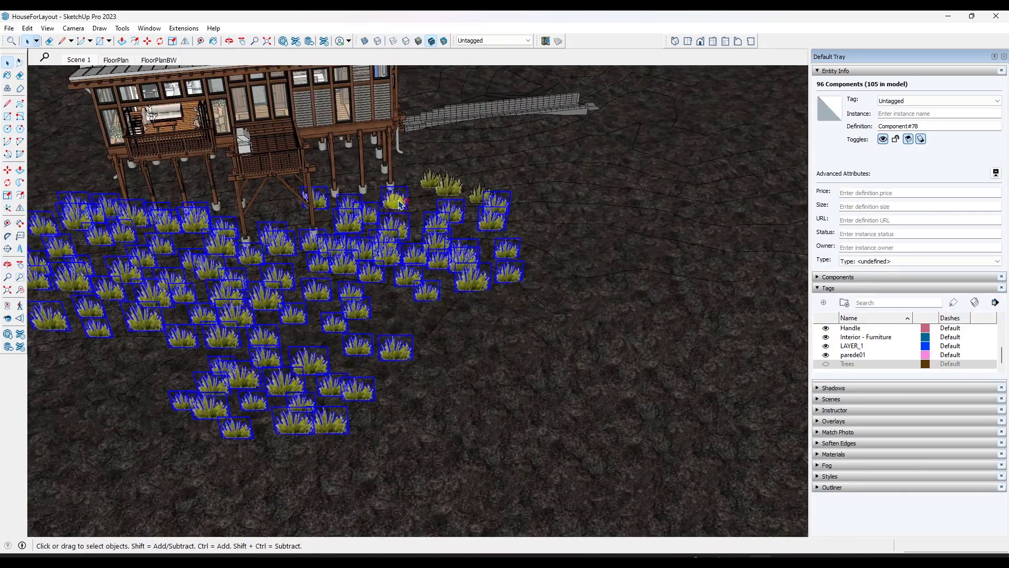
left_click(428, 185, "ctrl")
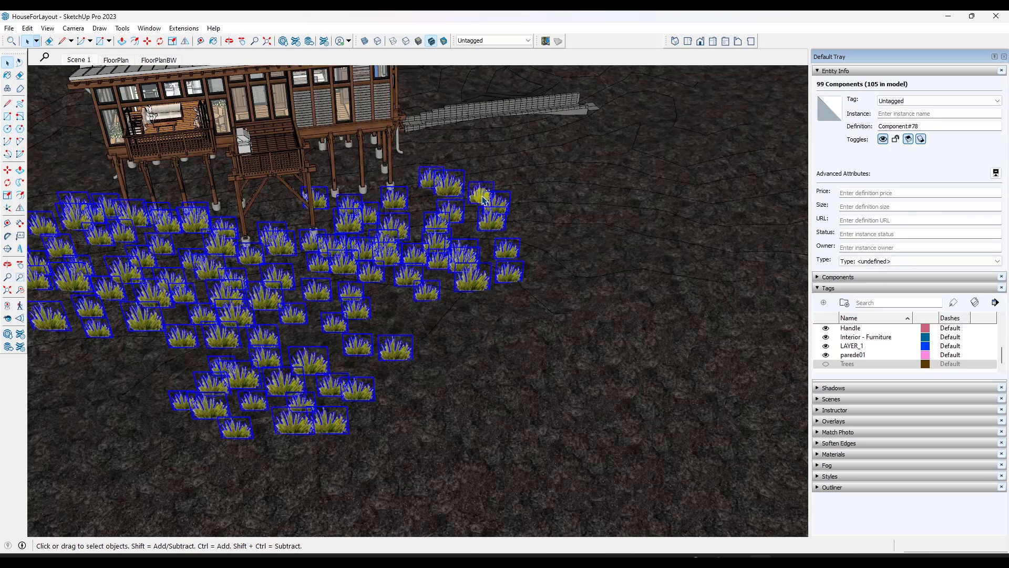
right_click(483, 199)
left_click(539, 300)
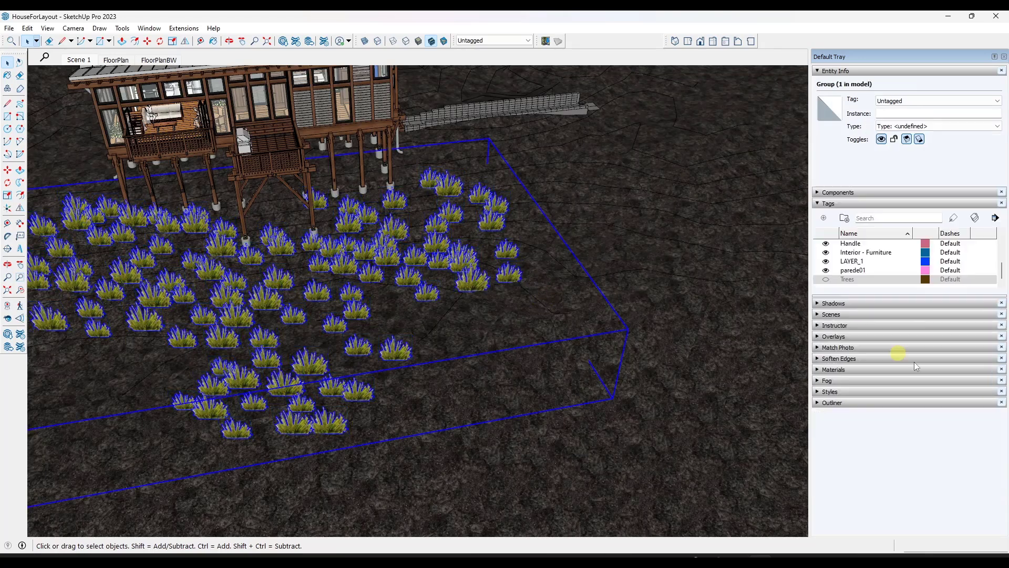
Rename the grass group to Bushes in Outliner.
left_click(818, 403)
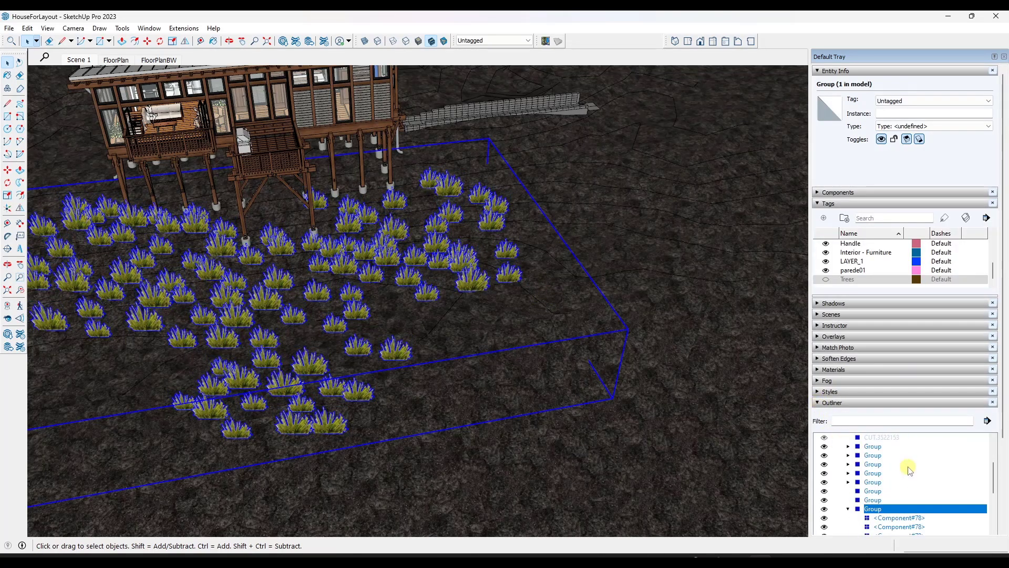
scroll(894, 473, "down", 1)
right_click(875, 482)
left_click(862, 449)
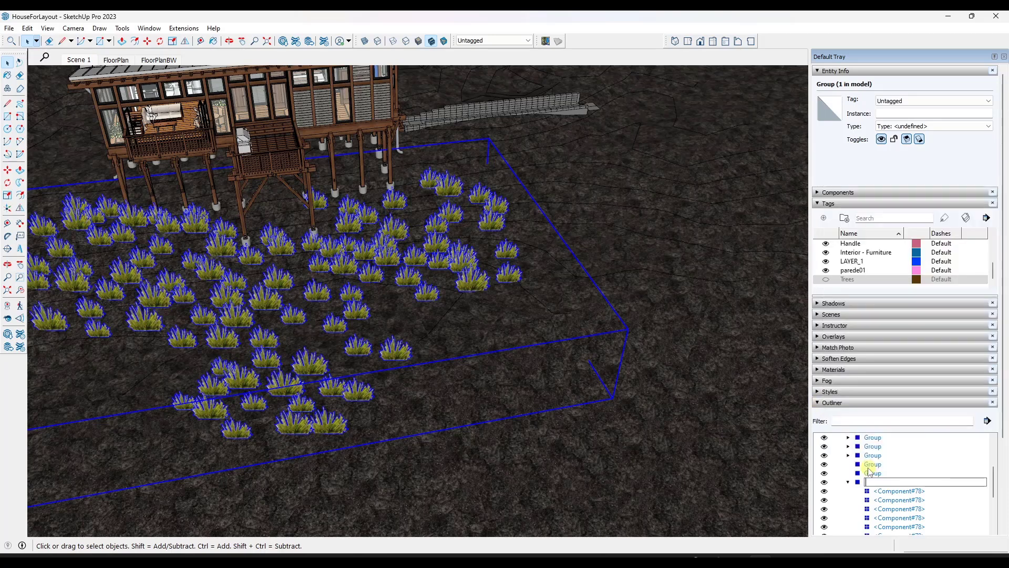
type("Bushes")
key("Return")
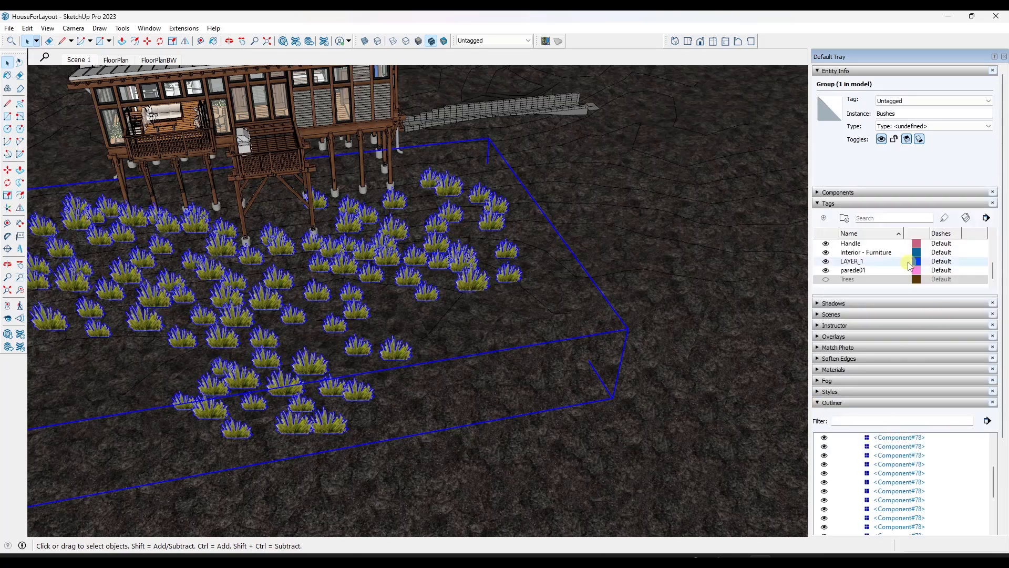
Create a Bushes tag and assign the Bushes group to it.
left_click(824, 217)
type("Bus")
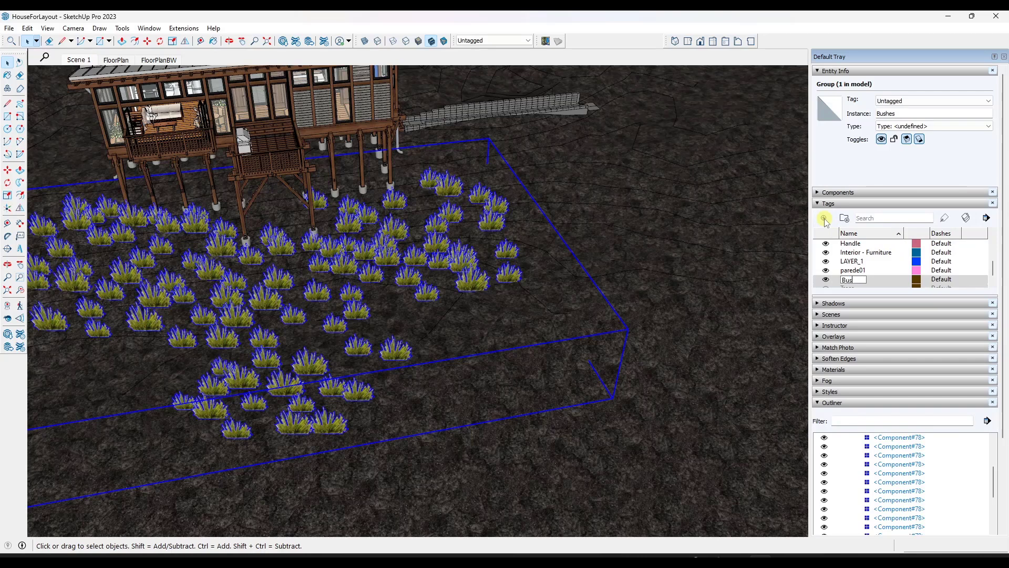
type("hes")
key("Return")
left_click(890, 104)
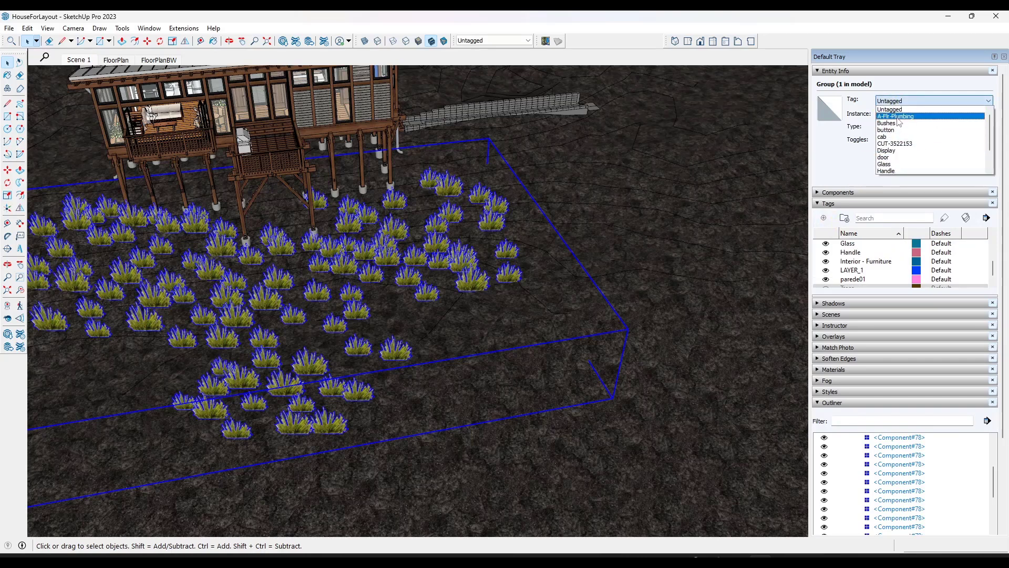
left_click(896, 124)
Hide the Bushes tag so the bushes disappear.
scroll(842, 272, "down", 1)
scroll(841, 266, "up", 3)
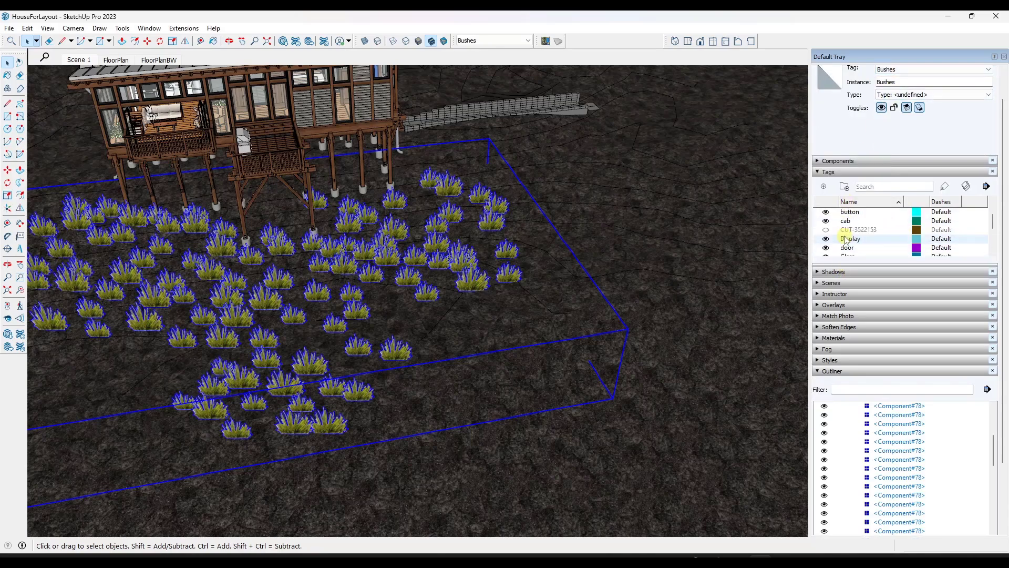
left_click(825, 261)
scroll(662, 263, "down", 3)
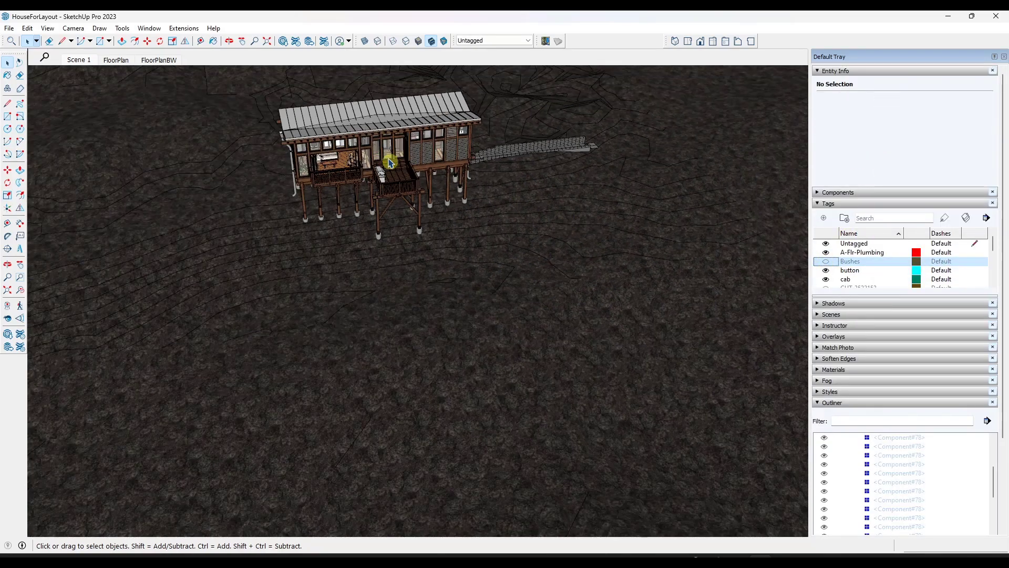
scroll(455, 151, "up", 5)
Select the terrain, create a Ground tag and assign the terrain to it.
middle_click_drag(455, 151, 513, 218)
left_click(585, 289)
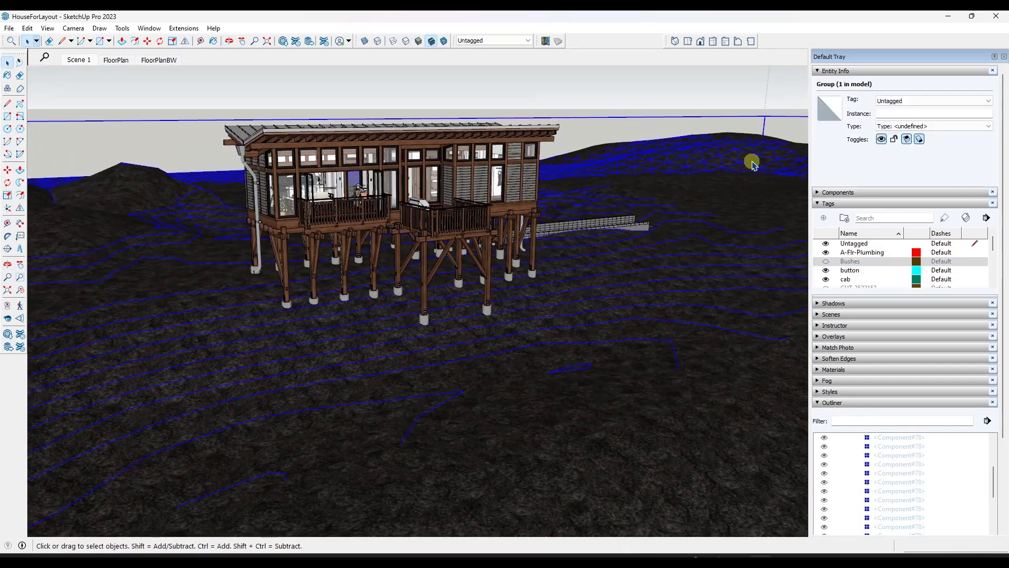
left_click(824, 219)
type("Ground")
key("Return")
left_click(983, 101)
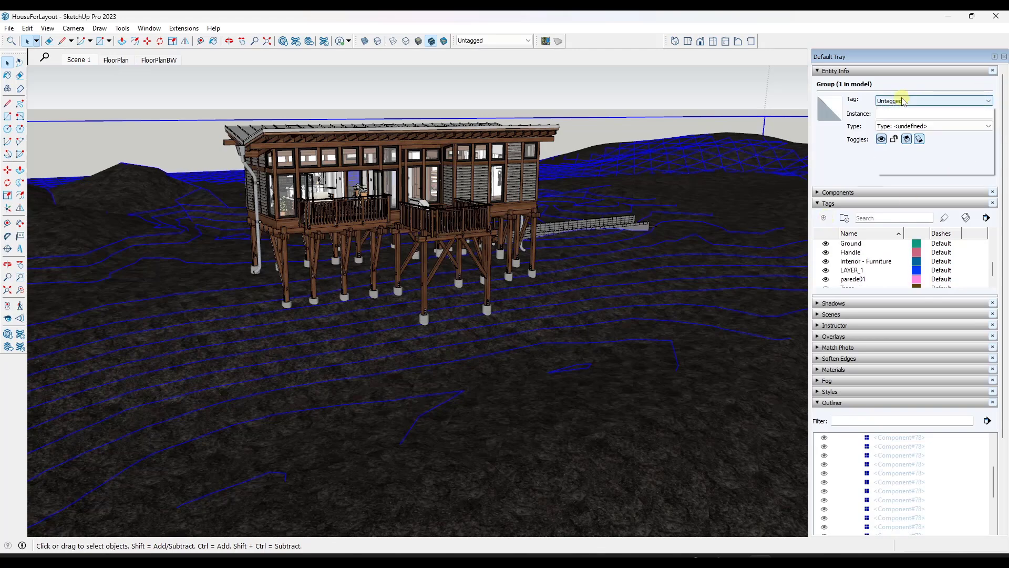
left_click(897, 172)
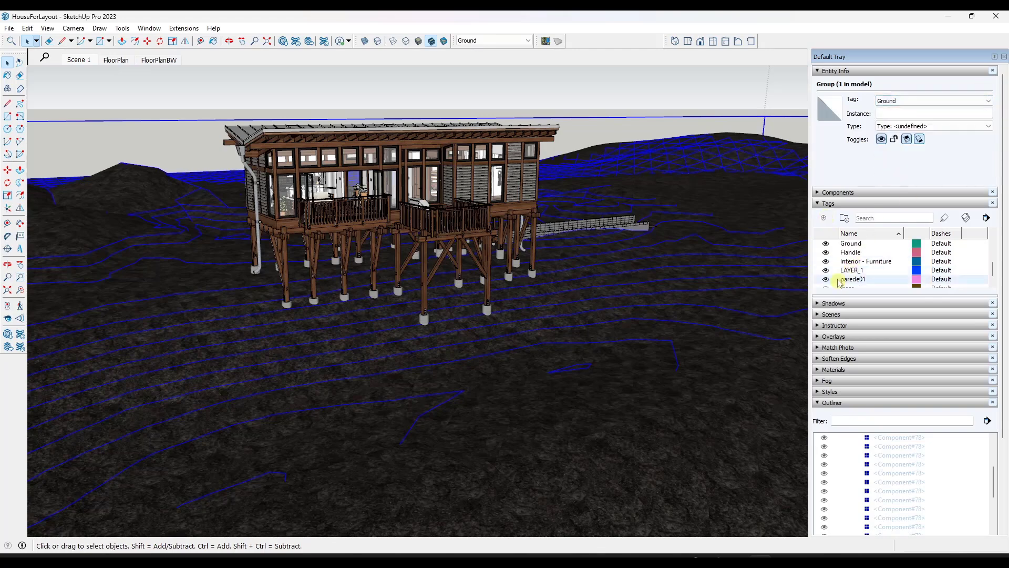
Hide the Ground tag and switch to the FloorPlanBW scene.
left_click(825, 243)
middle_click_drag(527, 279, 473, 272)
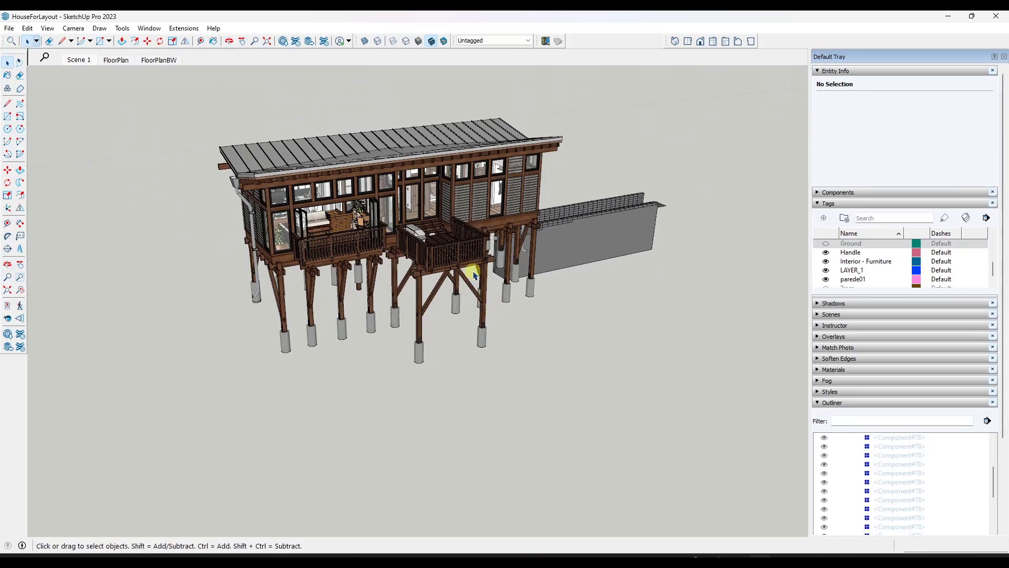
left_click(159, 60)
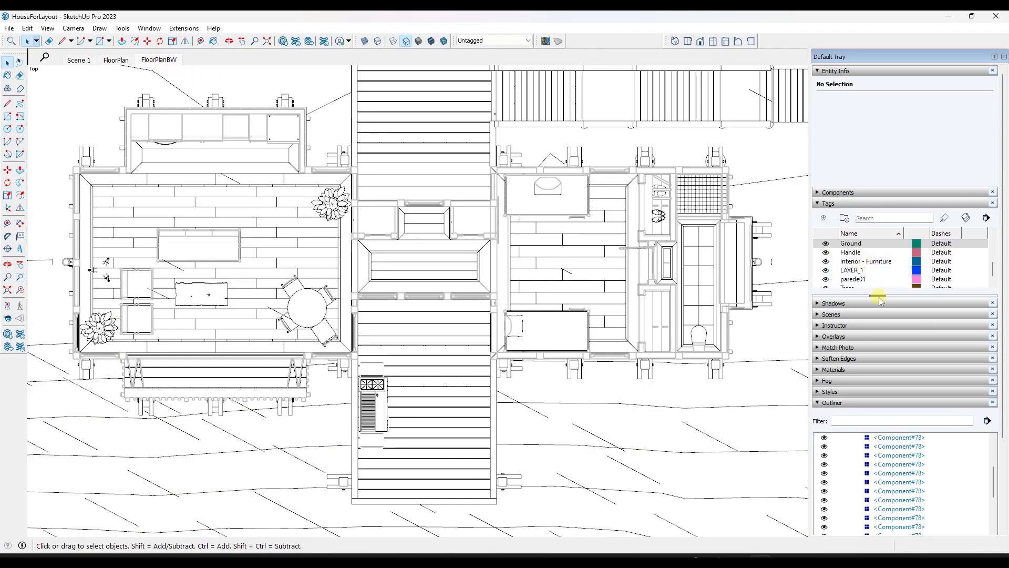
Hide the Trees, Ground and Bushes tags in the FloorPlanBW scene.
left_click_drag(877, 297, 877, 393)
left_click(826, 369)
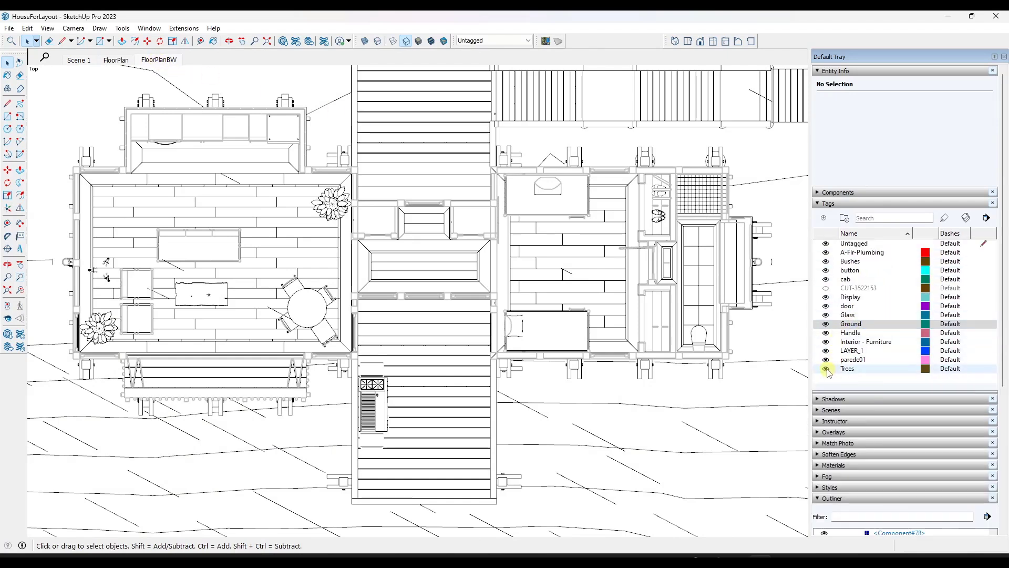
left_click(826, 325)
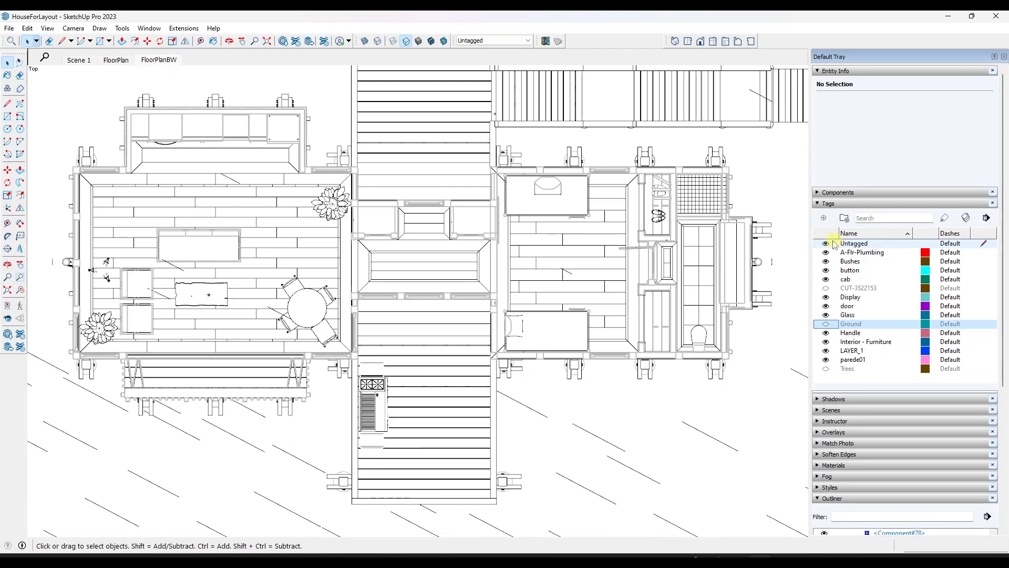
left_click(825, 261)
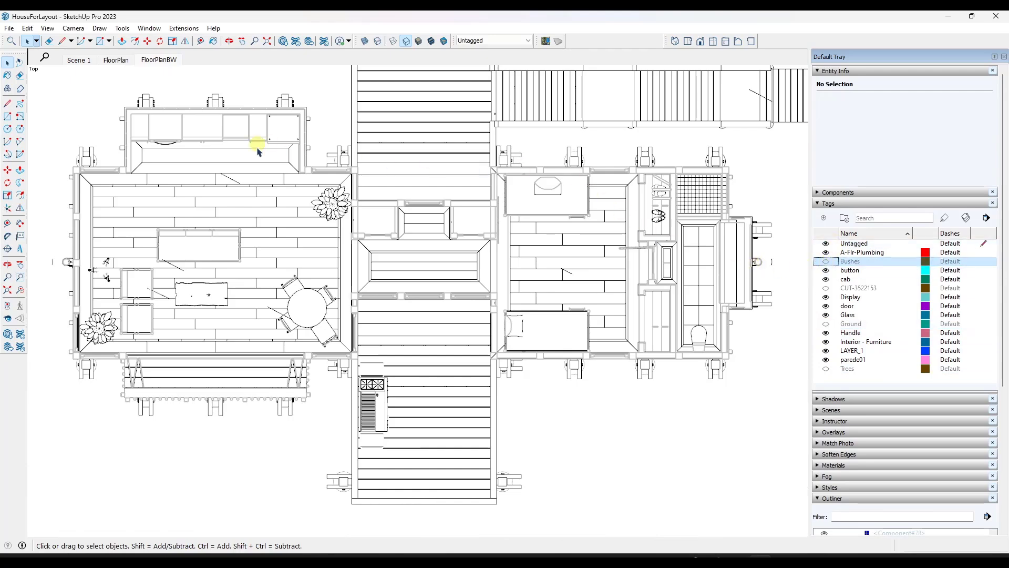
scroll(557, 225, "down", 3)
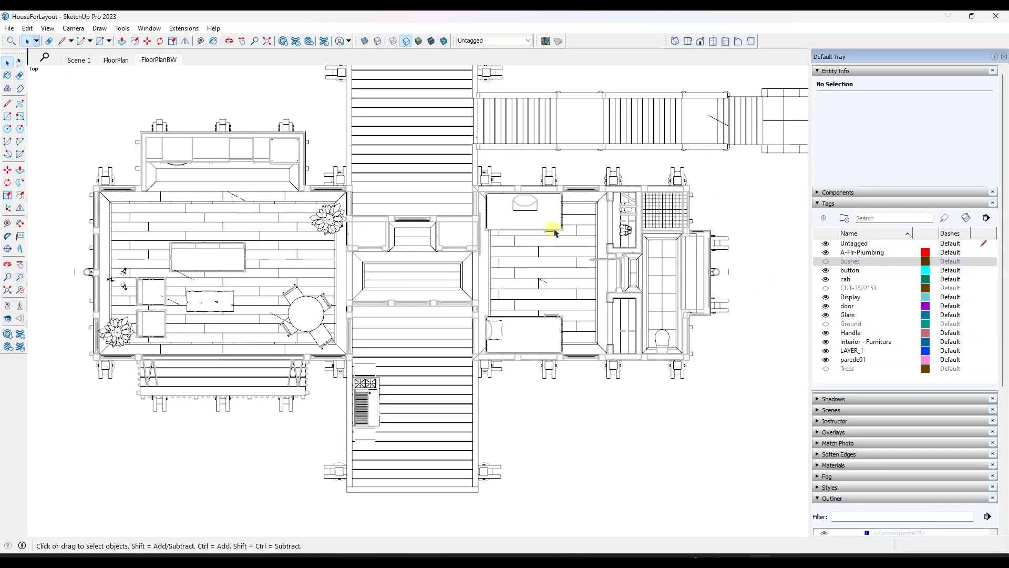
middle_click_drag(557, 225, 536, 210, "shift")
scroll(542, 231, "up", 1)
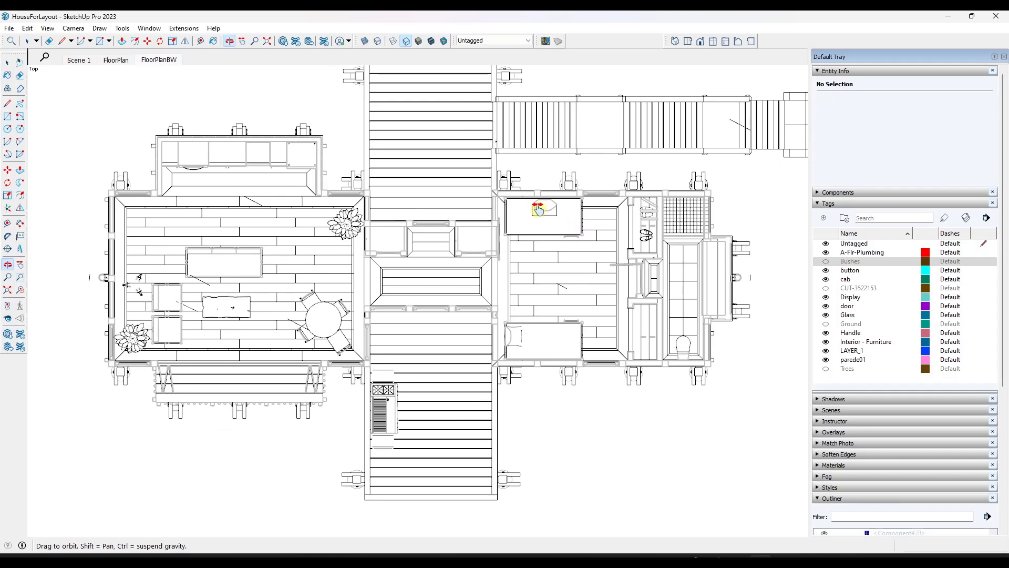
Update the FloorPlanBW scene and save the model.
right_click(158, 59)
left_click(173, 103)
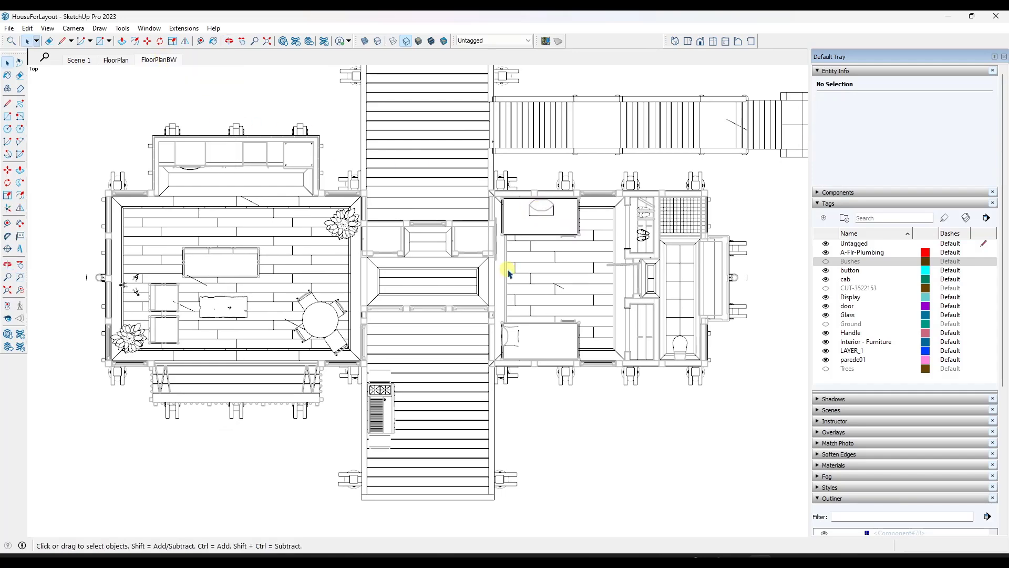
left_click(9, 28)
left_click(16, 79)
In LayOut, update the floor plan viewport's model reference to drop the terrain.
key("alt+Tab")
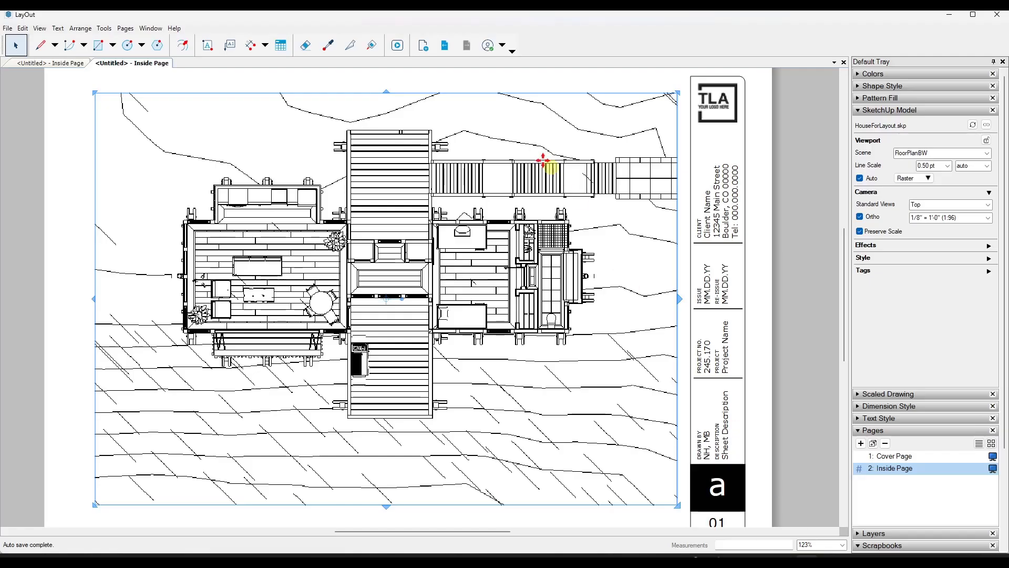
right_click(398, 247)
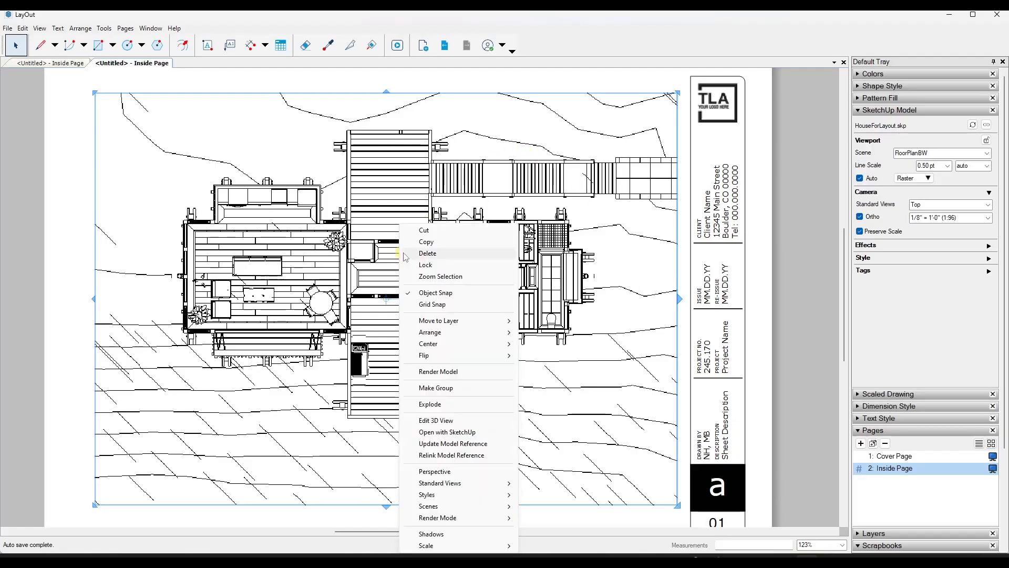
left_click(454, 444)
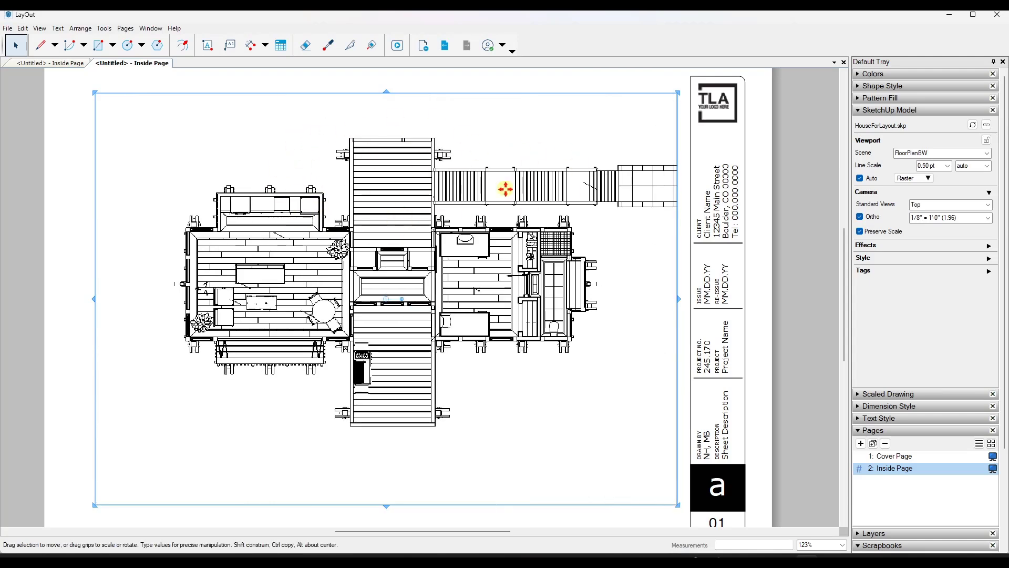
Deselect the viewport and go to the 2: Inside Page.
scroll(510, 158, "up", 1)
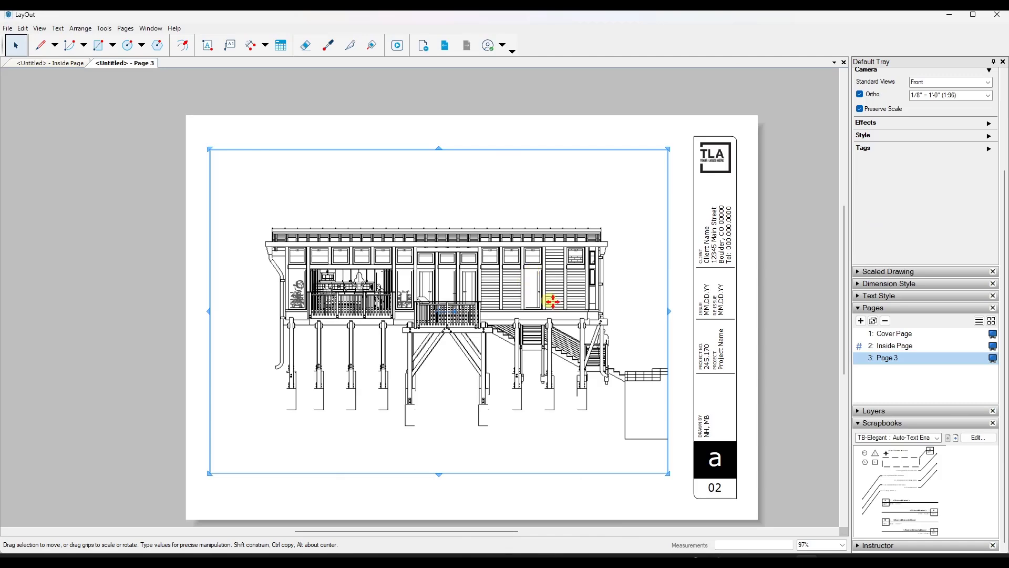
scroll(552, 302, "up", 3)
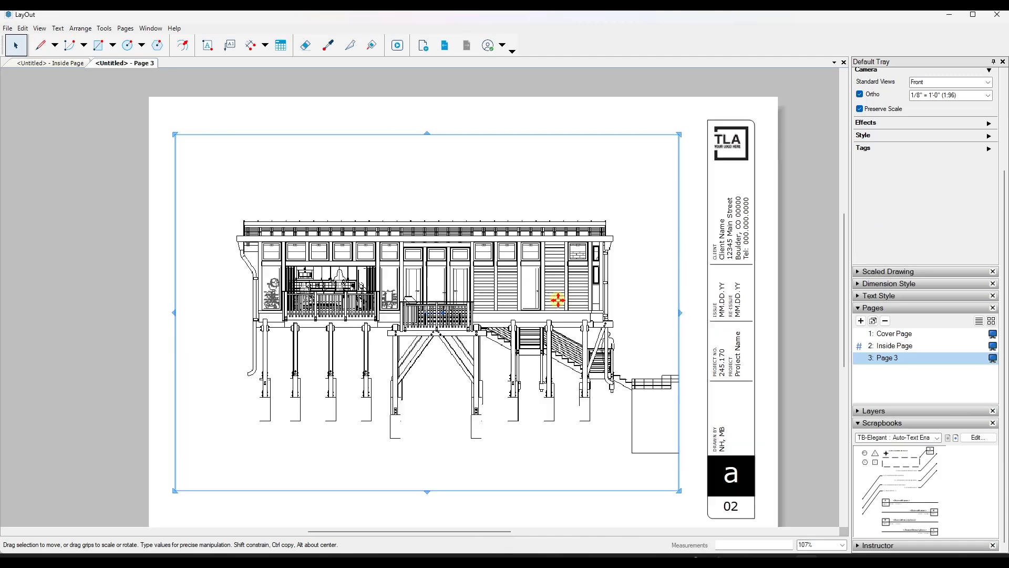
left_click(718, 166)
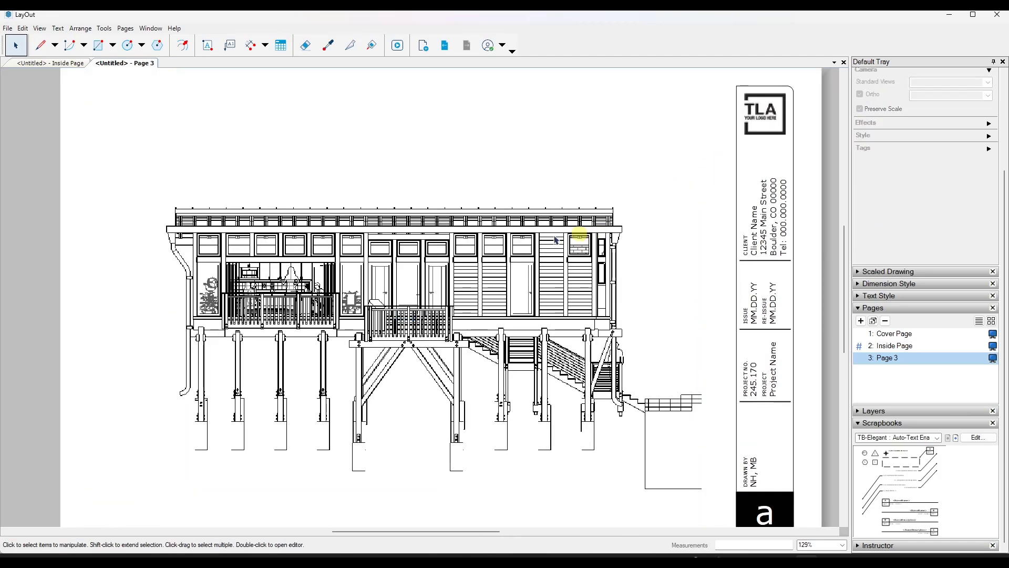
scroll(480, 257, "up", 2)
scroll(423, 254, "down", 2)
scroll(506, 268, "up", 1)
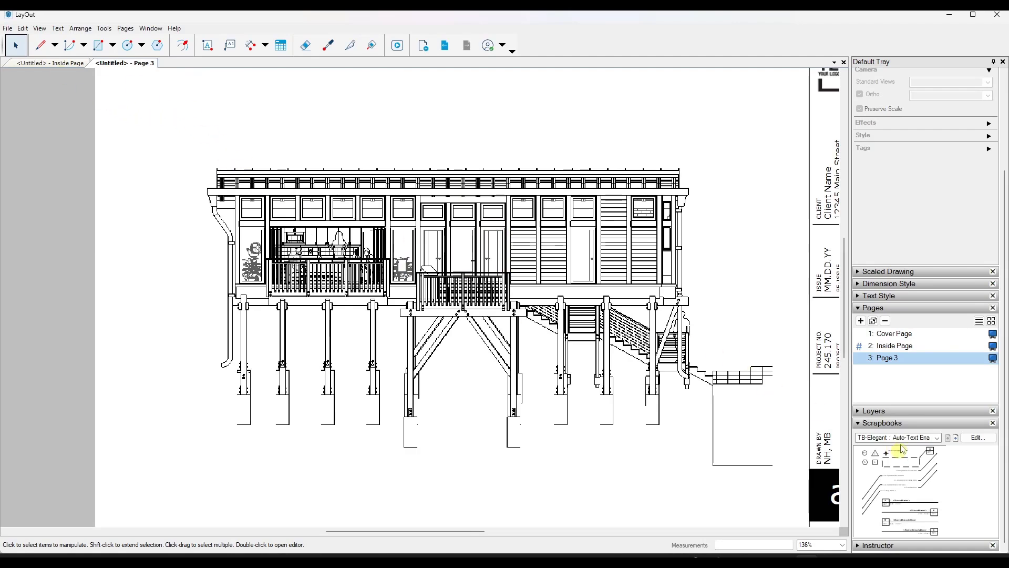
left_click(896, 346)
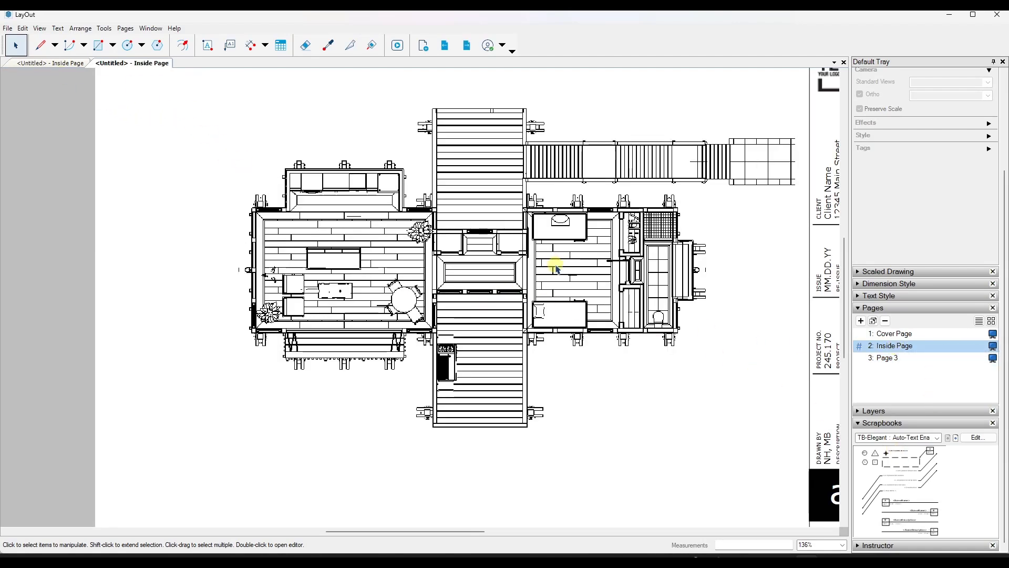
Switch the floor plan viewport's rendering from Raster to Vector, accepting the warning.
scroll(588, 224, "up", 3)
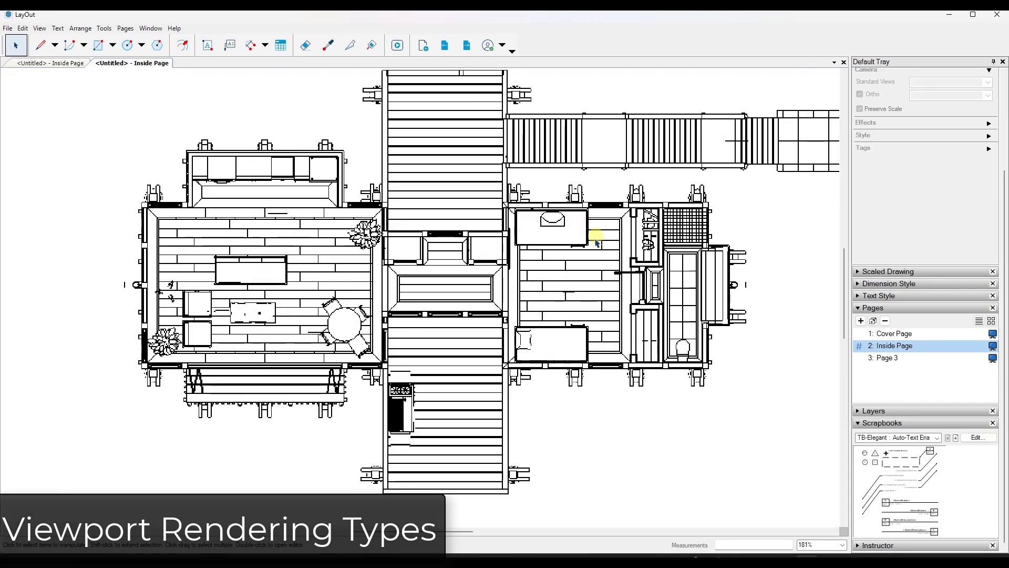
left_click(482, 260)
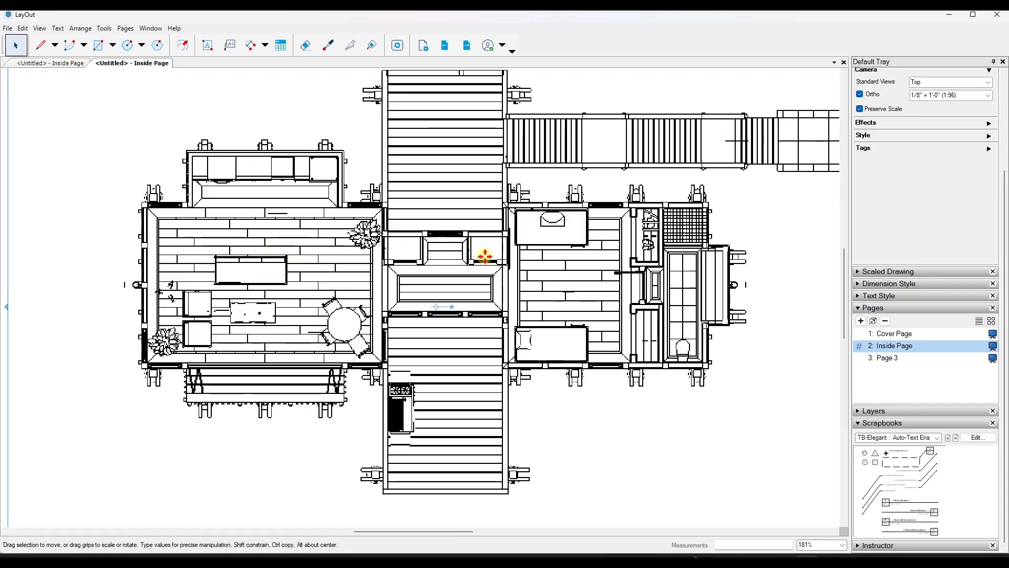
scroll(192, 316, "up", 6)
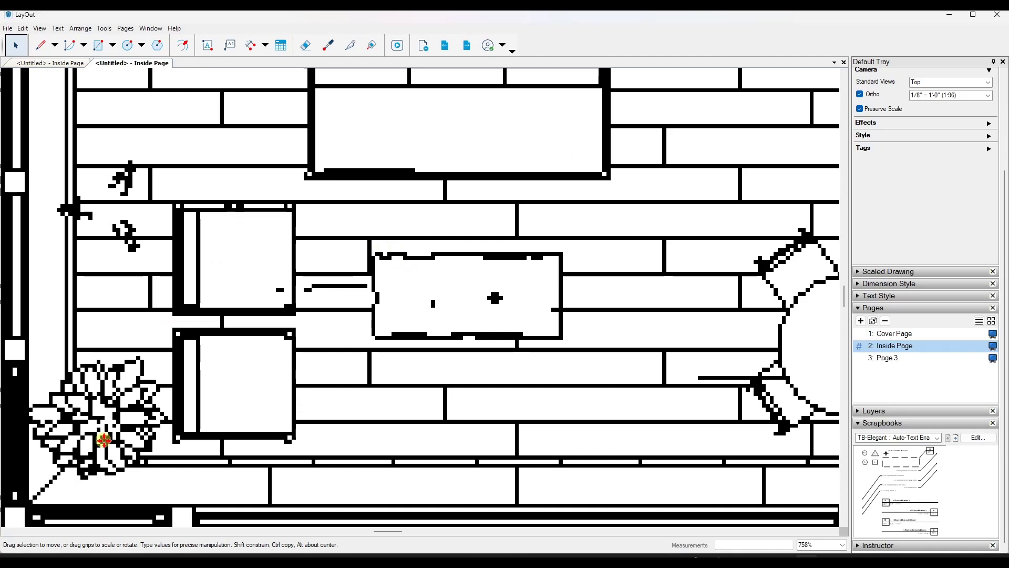
scroll(412, 367, "down", 5)
scroll(681, 366, "up", 6)
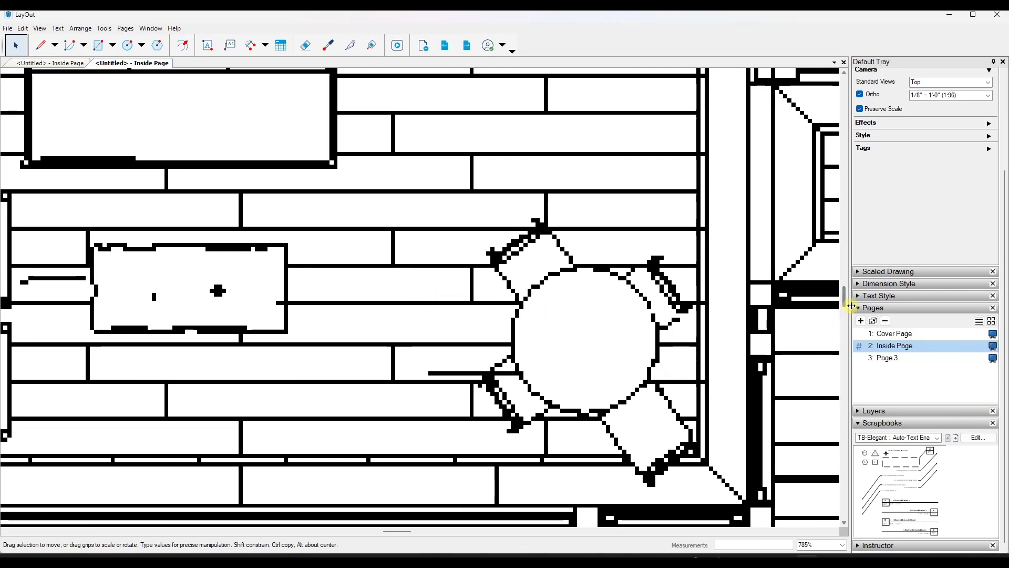
left_click(857, 307)
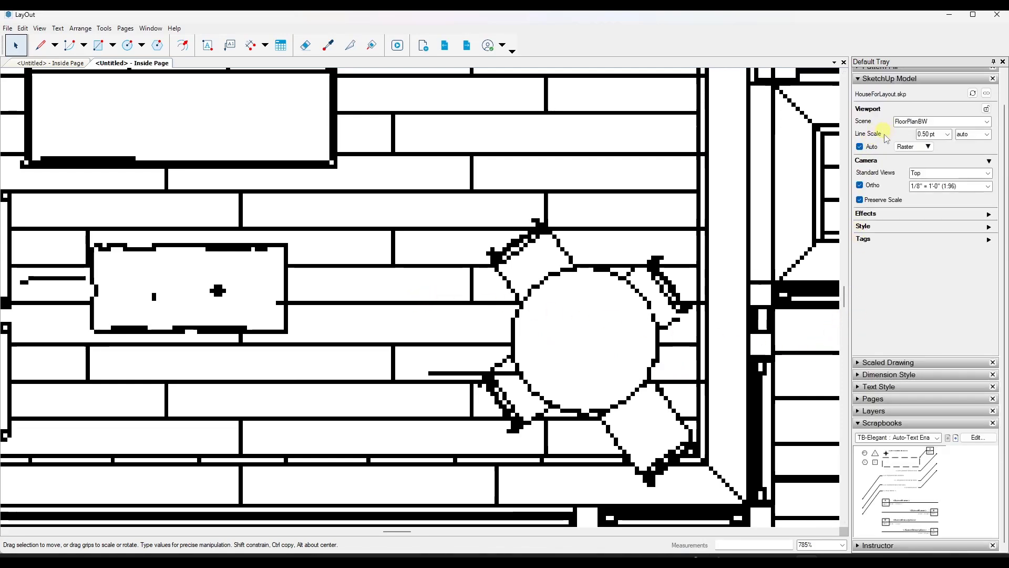
scroll(921, 207, "up", 1)
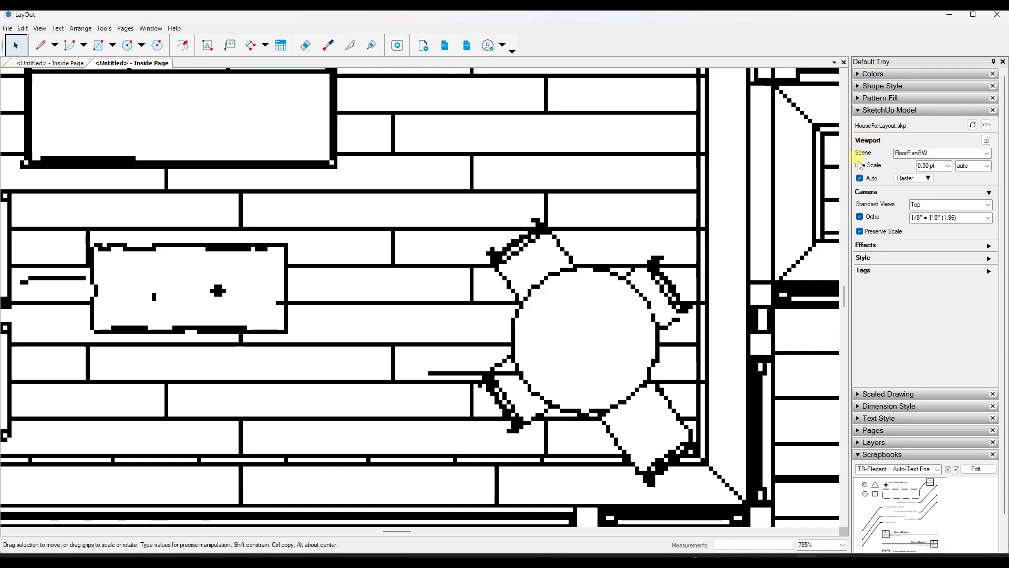
left_click(918, 180)
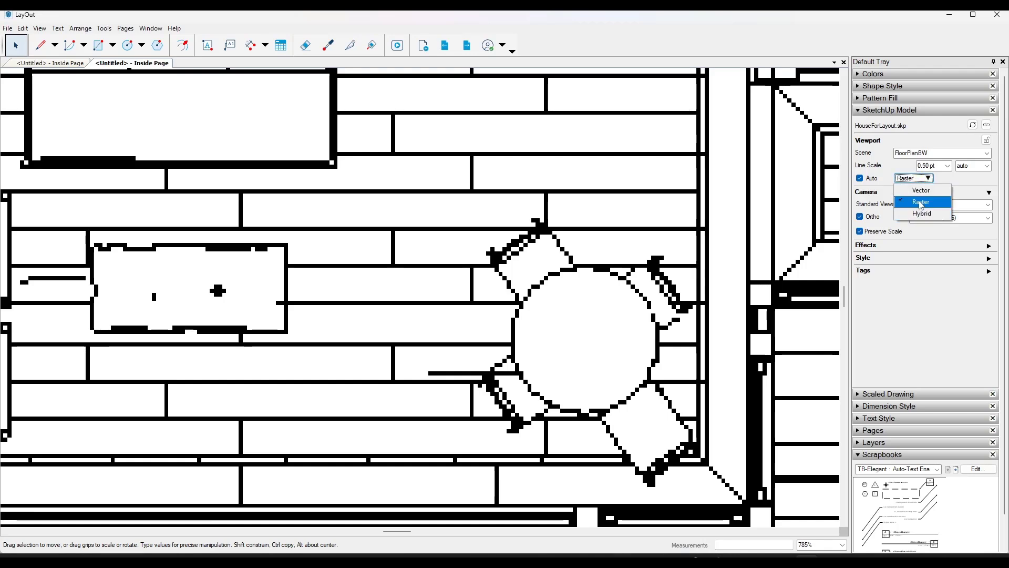
left_click(921, 190)
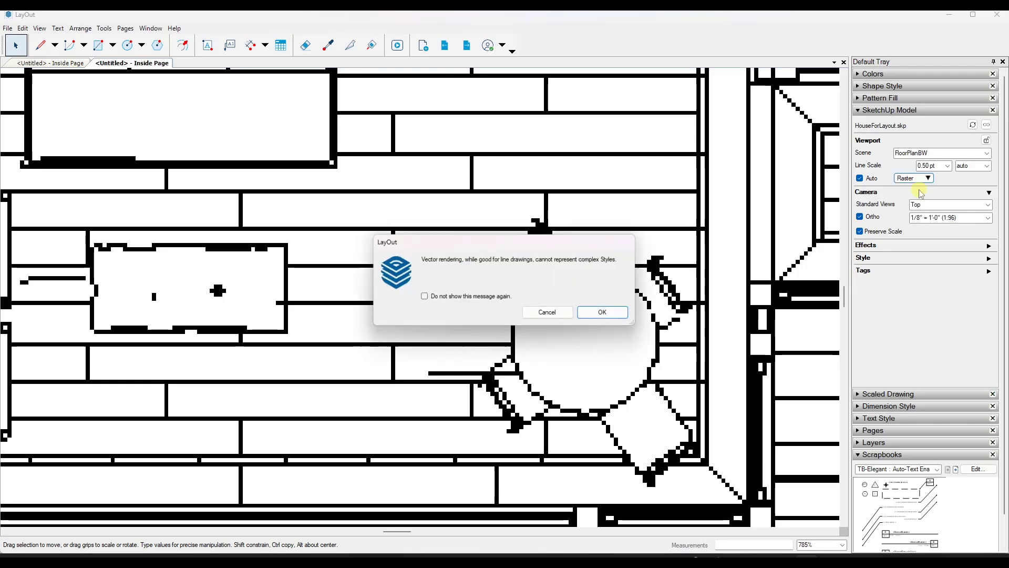
left_click(599, 316)
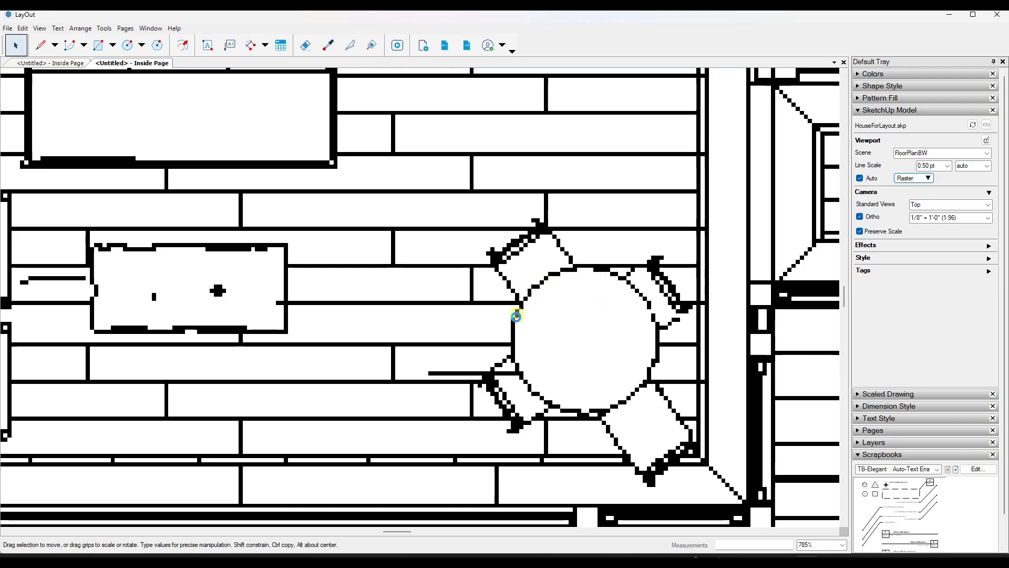
Set the viewport's scene to the full-colour FloorPlan scene.
scroll(387, 310, "down", 10)
scroll(625, 265, "up", 5)
scroll(371, 281, "down", 5)
scroll(349, 259, "up", 6)
scroll(337, 263, "down", 1)
scroll(488, 233, "down", 4)
scroll(486, 237, "up", 3)
right_click(492, 226)
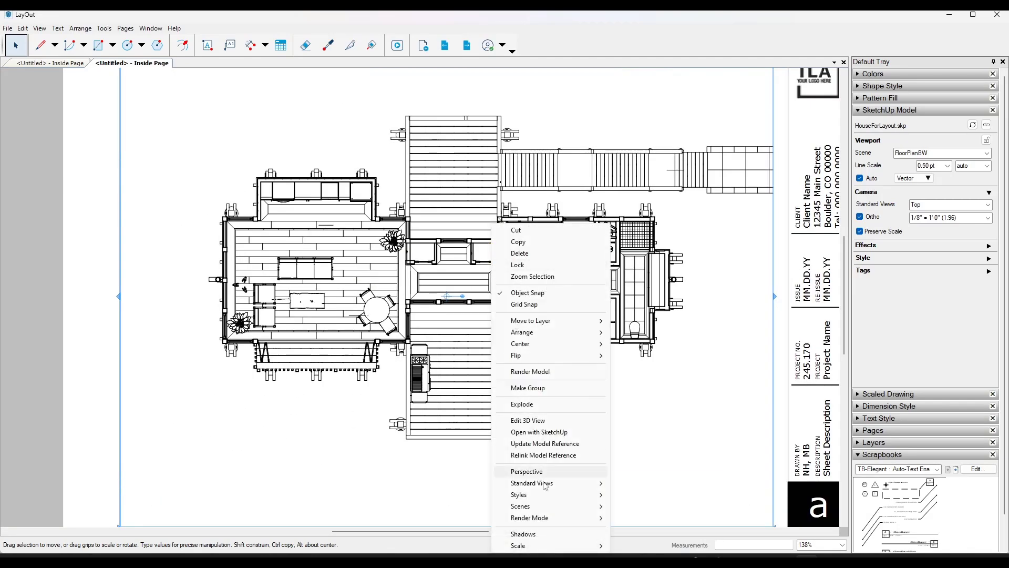
mouse_move(526, 506)
left_click(652, 530)
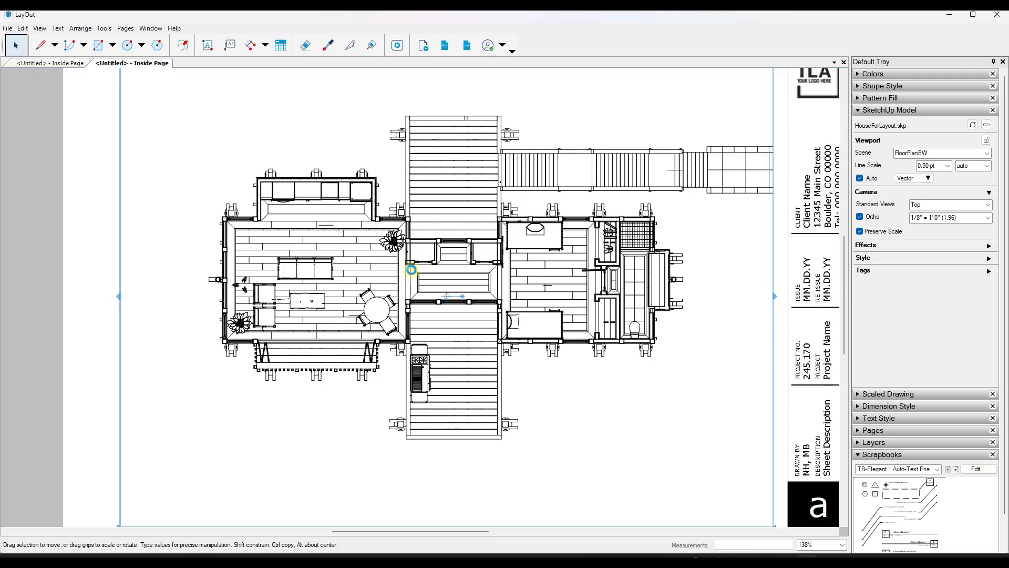
scroll(342, 272, "up", 10)
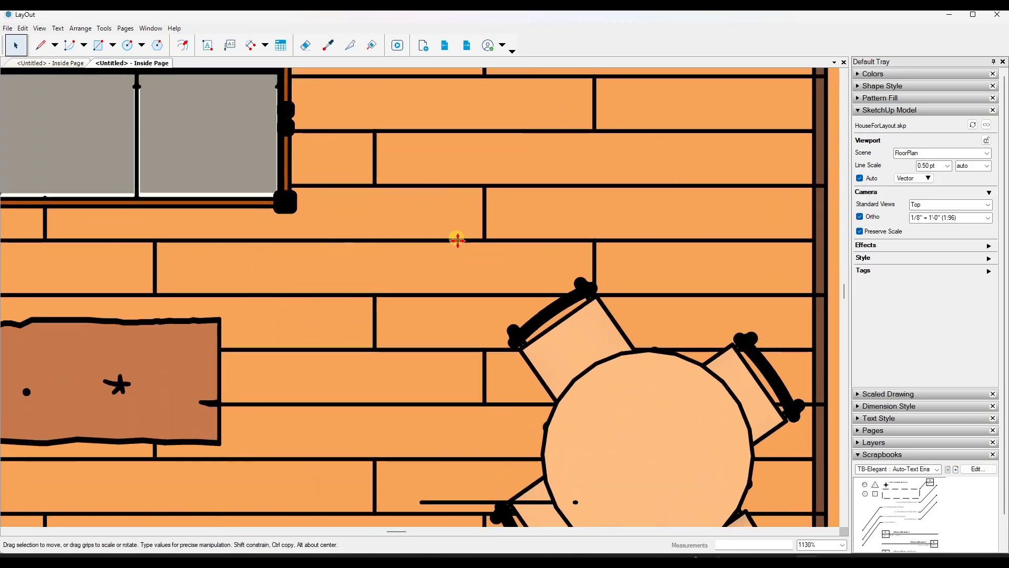
Set the FloorPlan viewport's render mode to Raster.
scroll(262, 259, "up", 2)
scroll(261, 259, "down", 10)
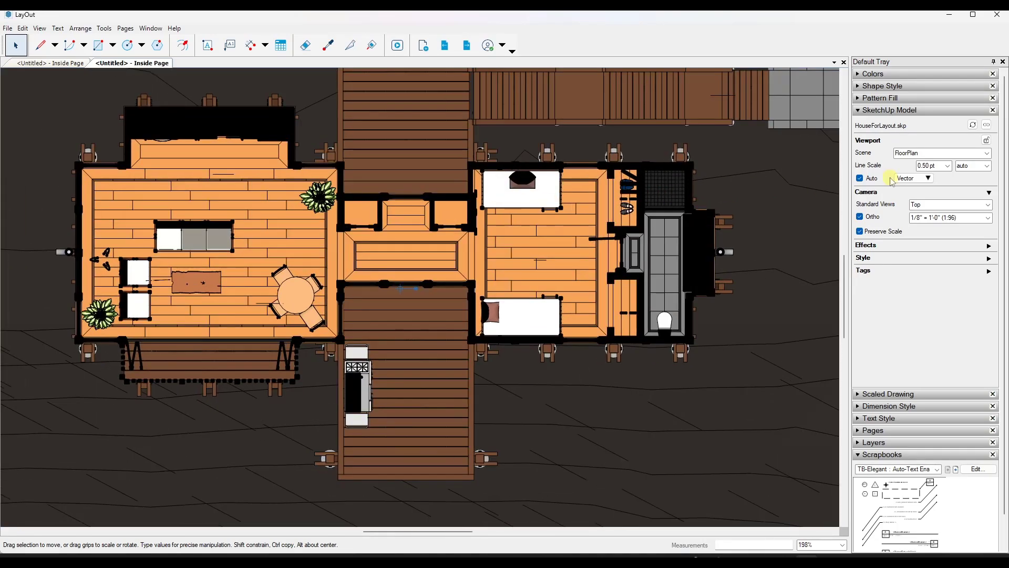
left_click(906, 178)
left_click(916, 198)
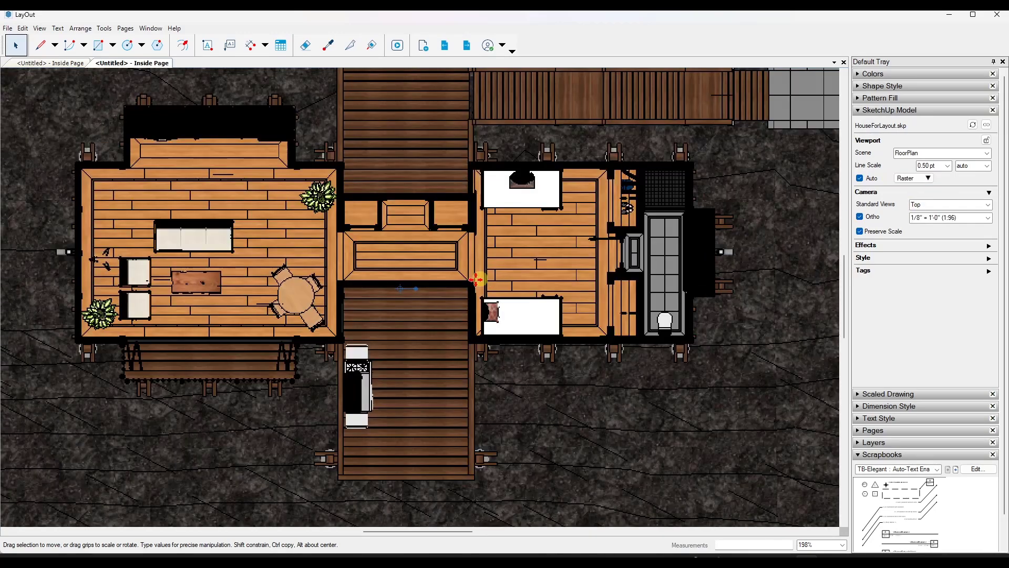
Zoom in and out to inspect the raster-rendered coloured floor plan.
scroll(401, 132, "up", 8)
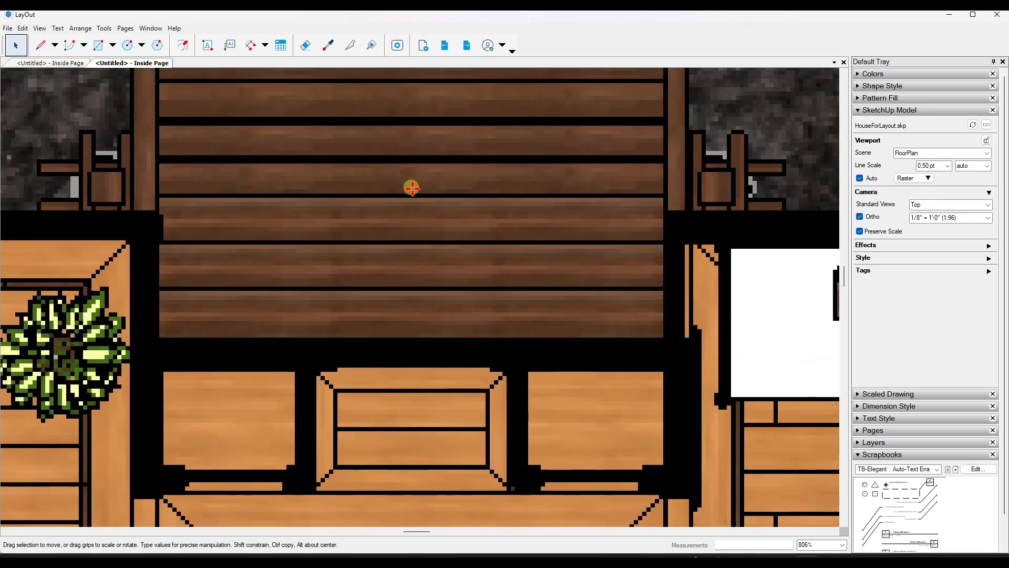
scroll(537, 227, "down", 7)
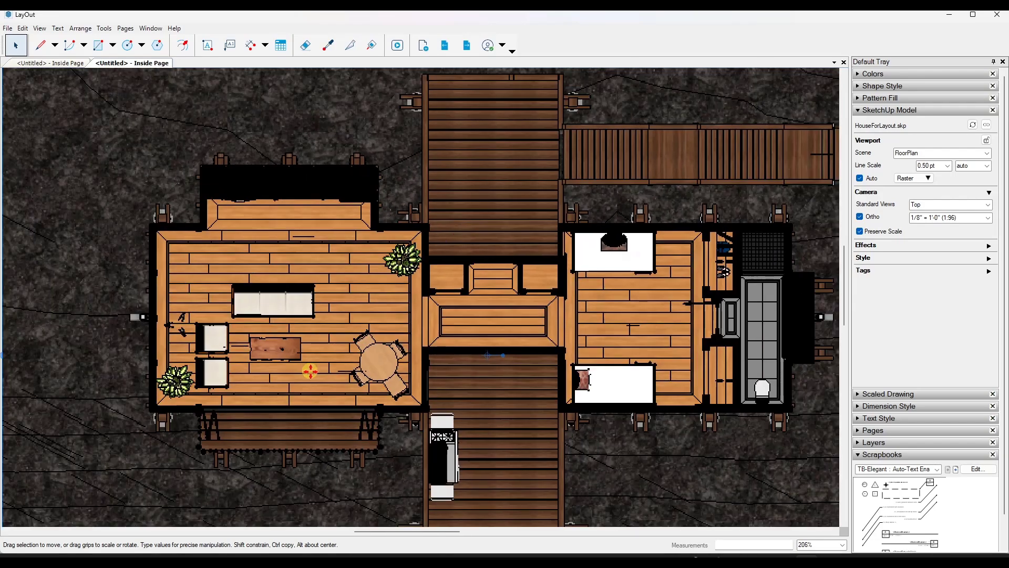
scroll(311, 371, "up", 3)
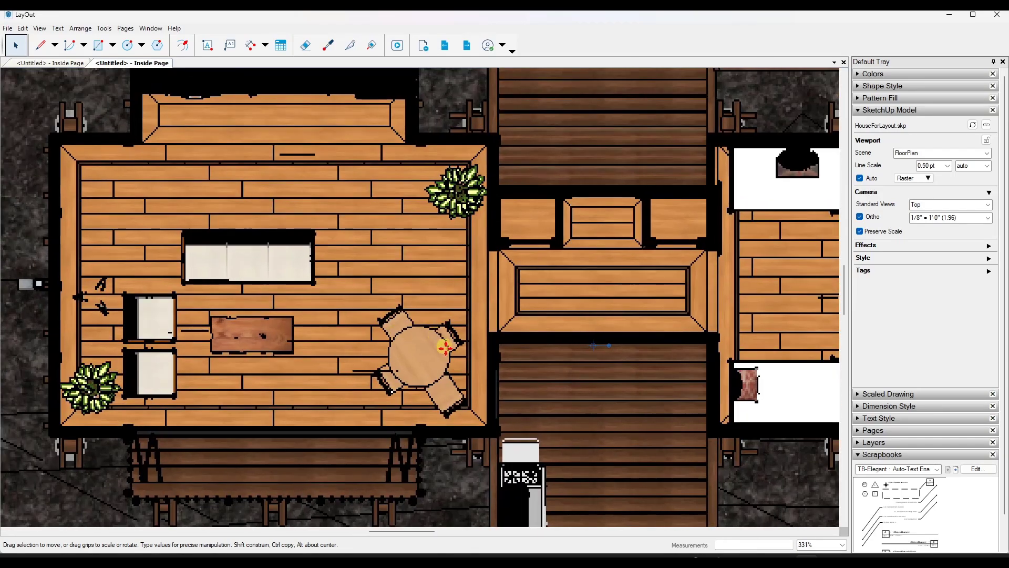
scroll(404, 332, "up", 4)
scroll(386, 317, "up", 9)
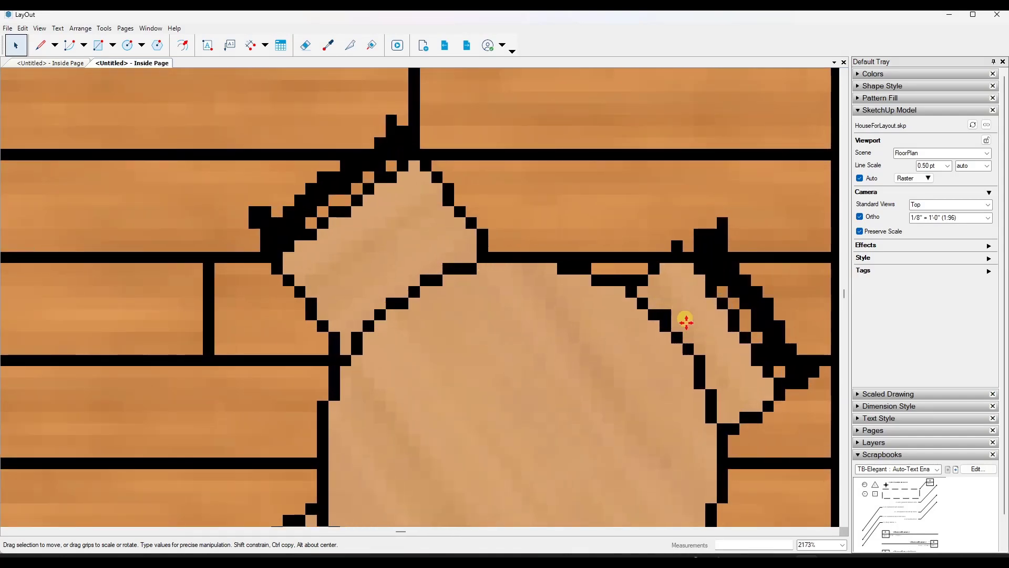
scroll(428, 286, "down", 12)
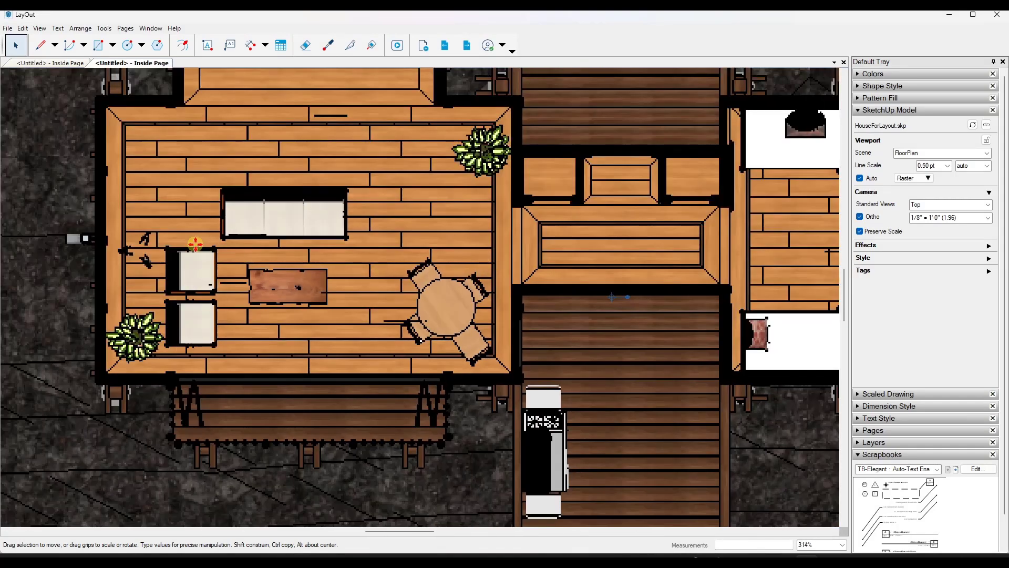
scroll(466, 219, "down", 2)
scroll(558, 234, "up", 2)
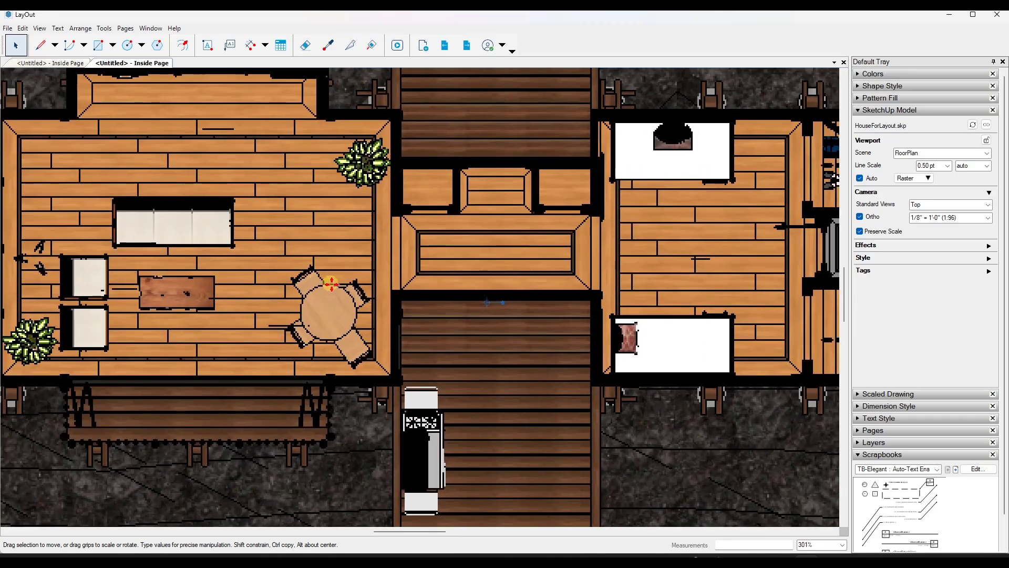
scroll(351, 321, "down", 2)
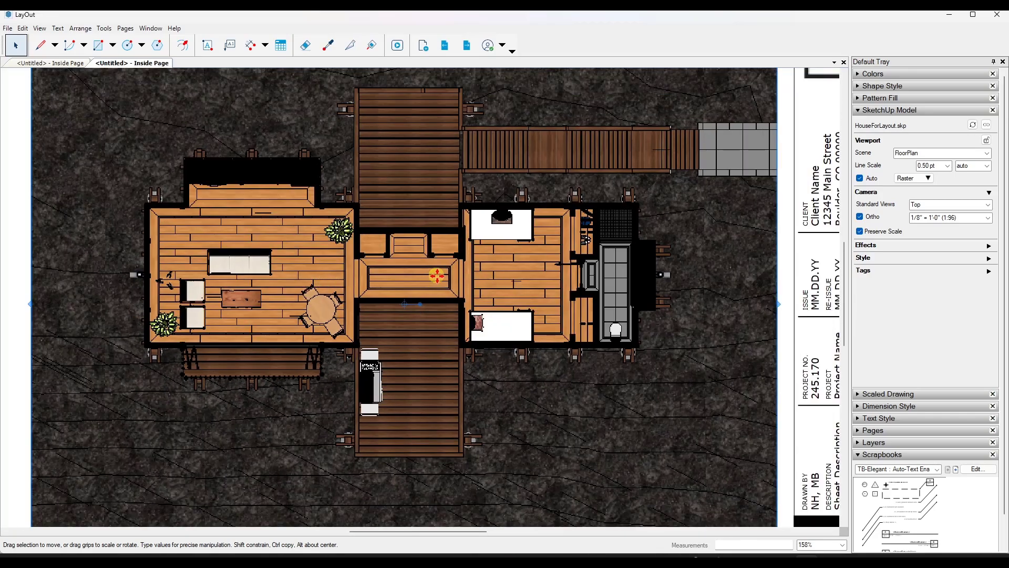
scroll(437, 276, "down", 2)
scroll(442, 270, "up", 3)
scroll(514, 284, "down", 2)
scroll(299, 281, "up", 2)
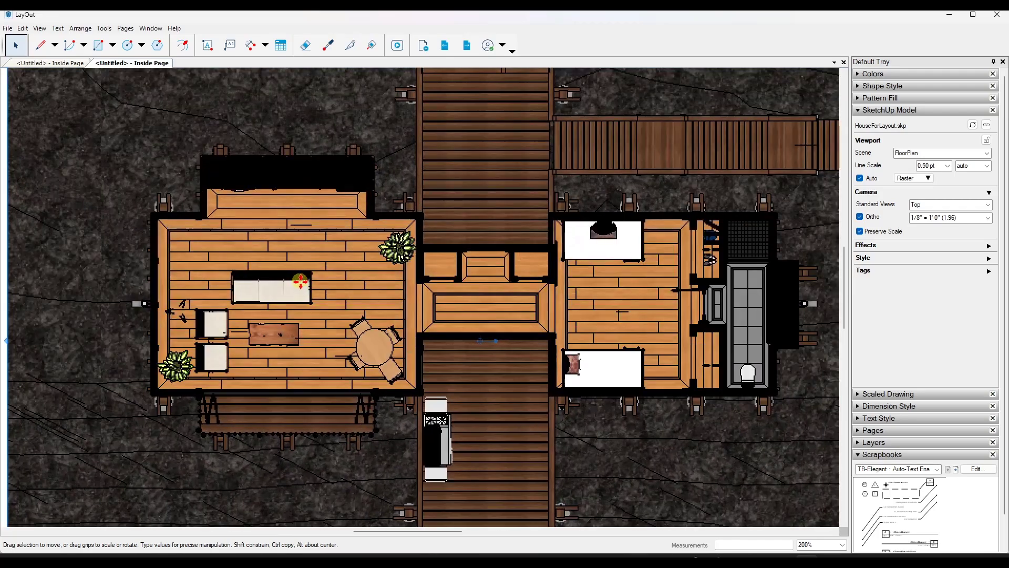
left_click(914, 179)
Switch the viewport to Hybrid rendering and zoom to check the sharper linework.
left_click(919, 215)
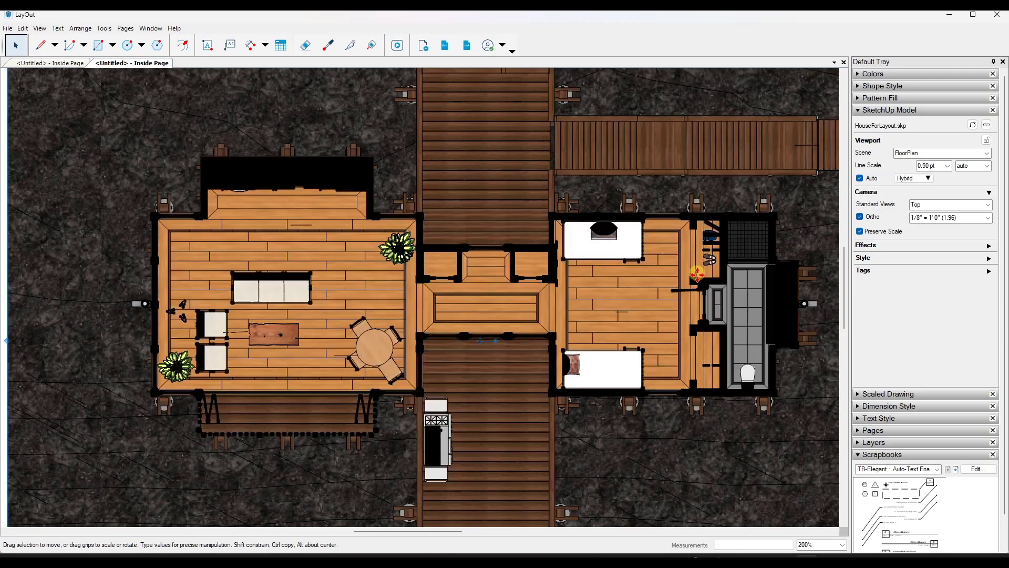
scroll(376, 339, "up", 6)
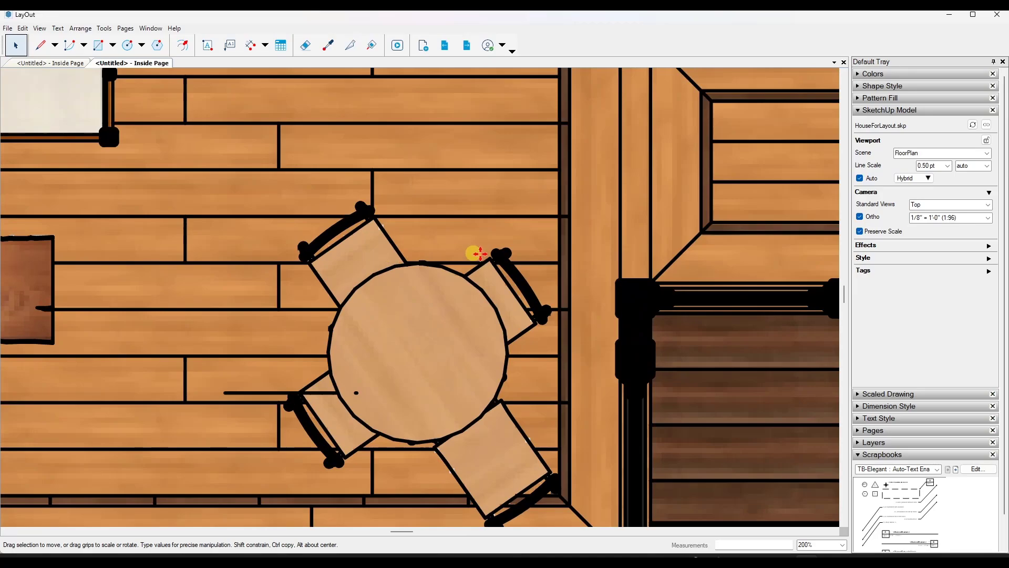
scroll(447, 417, "down", 5)
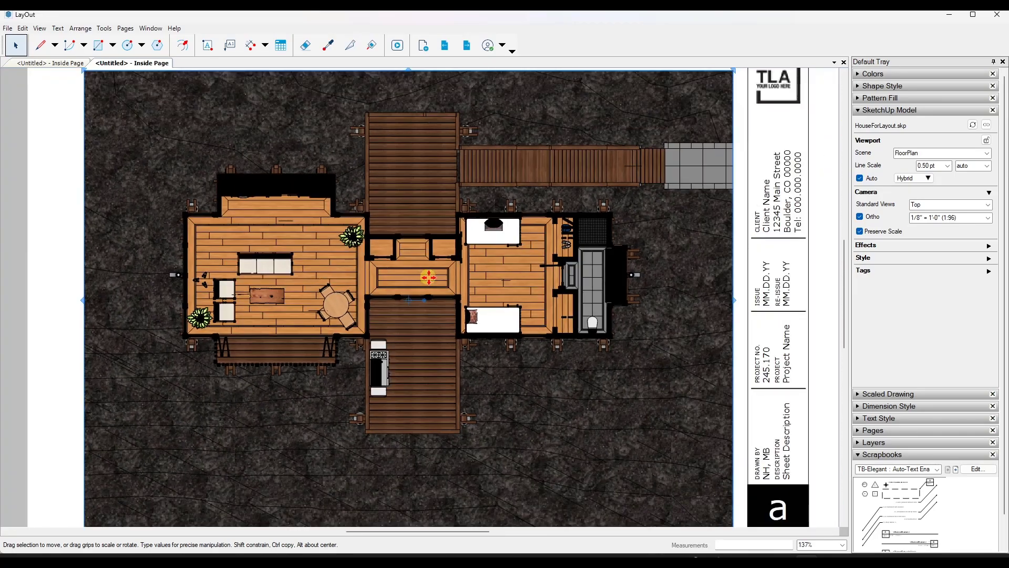
scroll(428, 277, "up", 4)
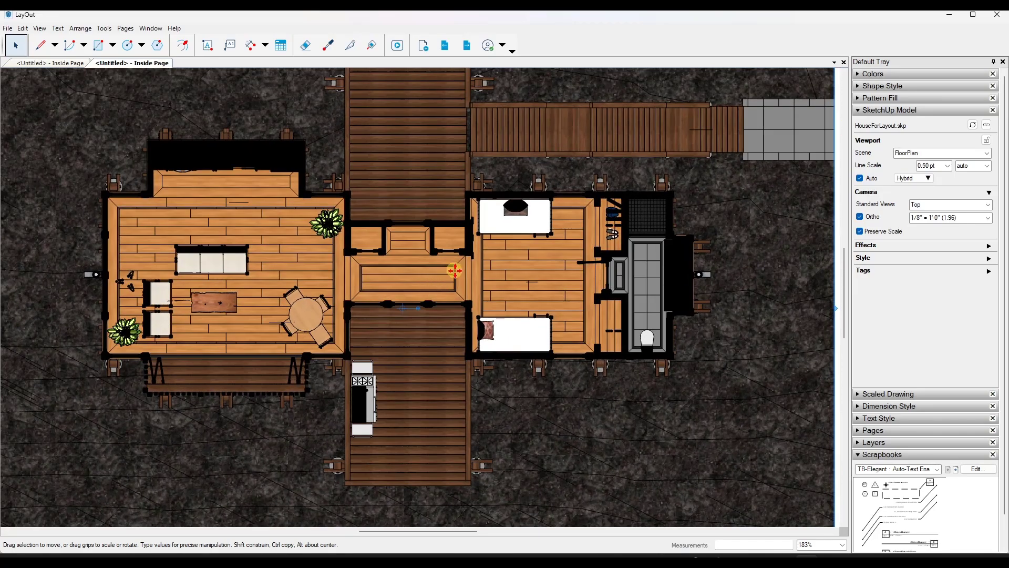
left_click(917, 179)
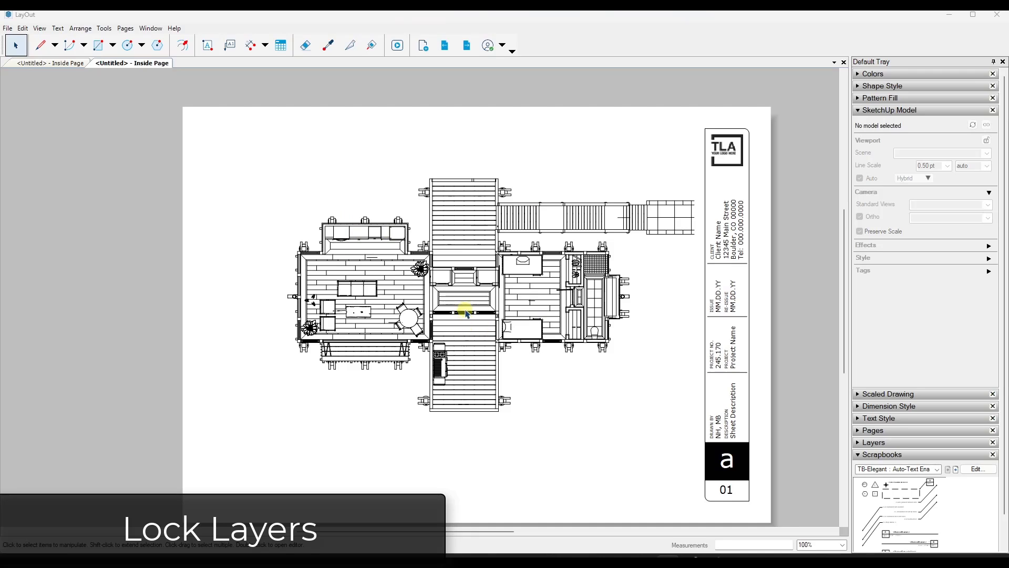
Select the floor plan viewport and nudge it slightly left.
left_click(466, 312)
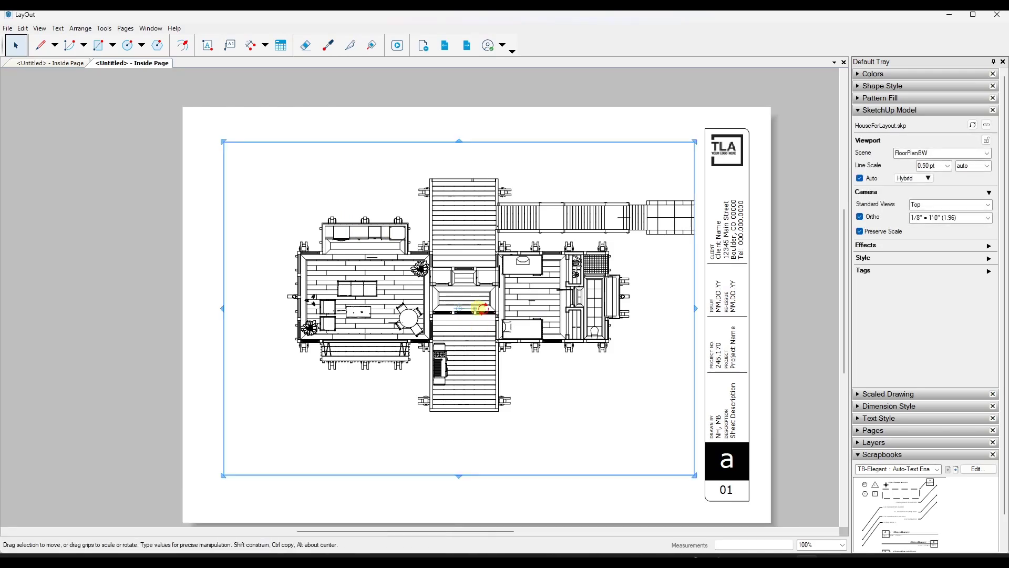
mouse_move(543, 305)
left_mouse_down()
mouse_move(522, 299)
mouse_move(541, 305)
left_mouse_up()
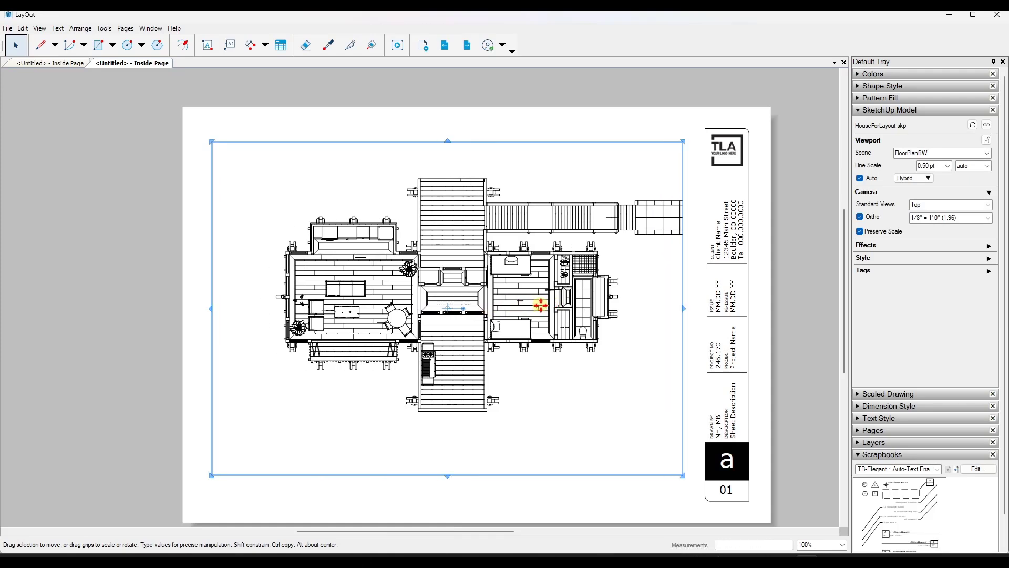
left_click(508, 130)
left_click(518, 156)
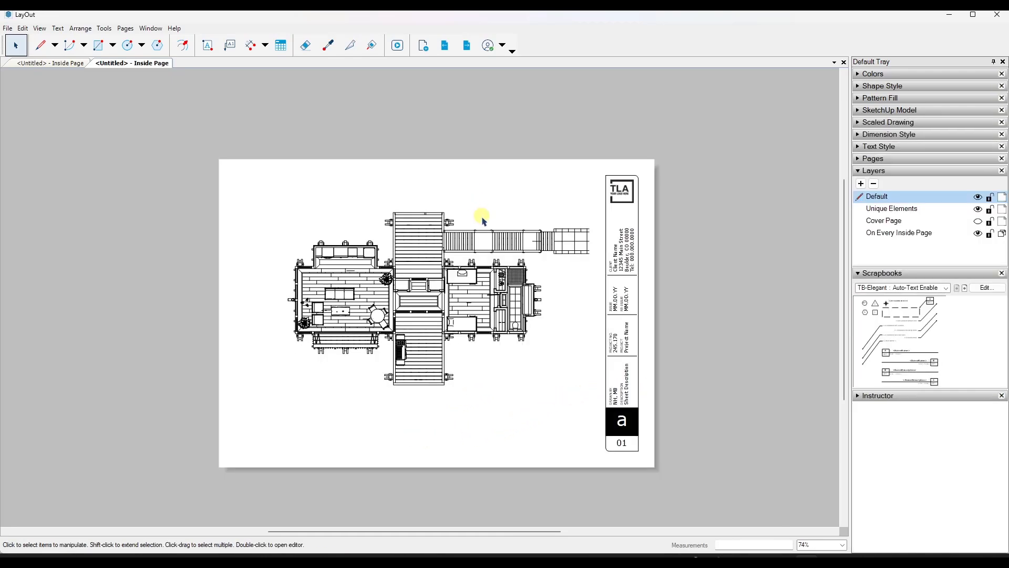
scroll(478, 210, "up", 1)
left_click(439, 312)
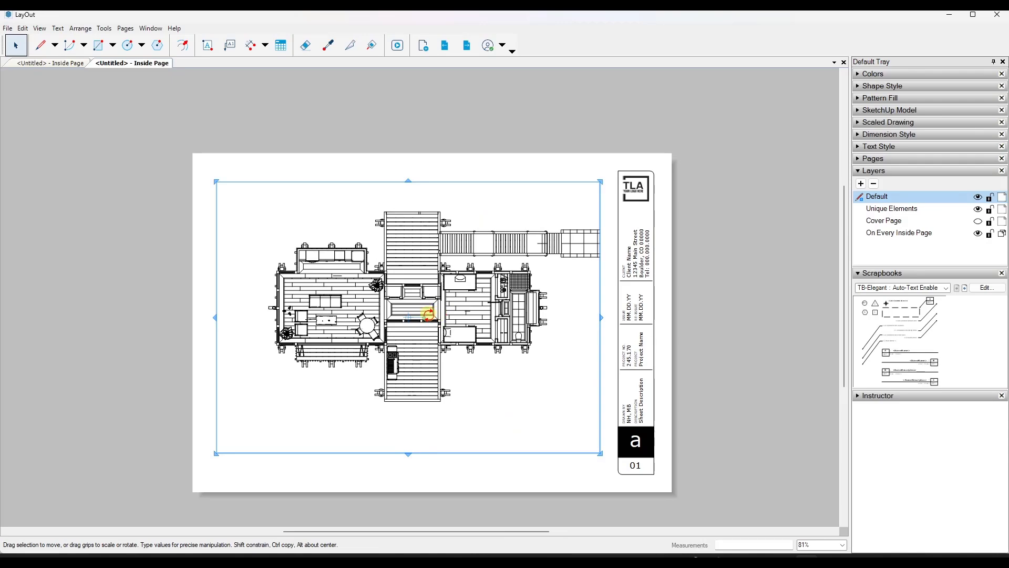
scroll(428, 314, "up", 2)
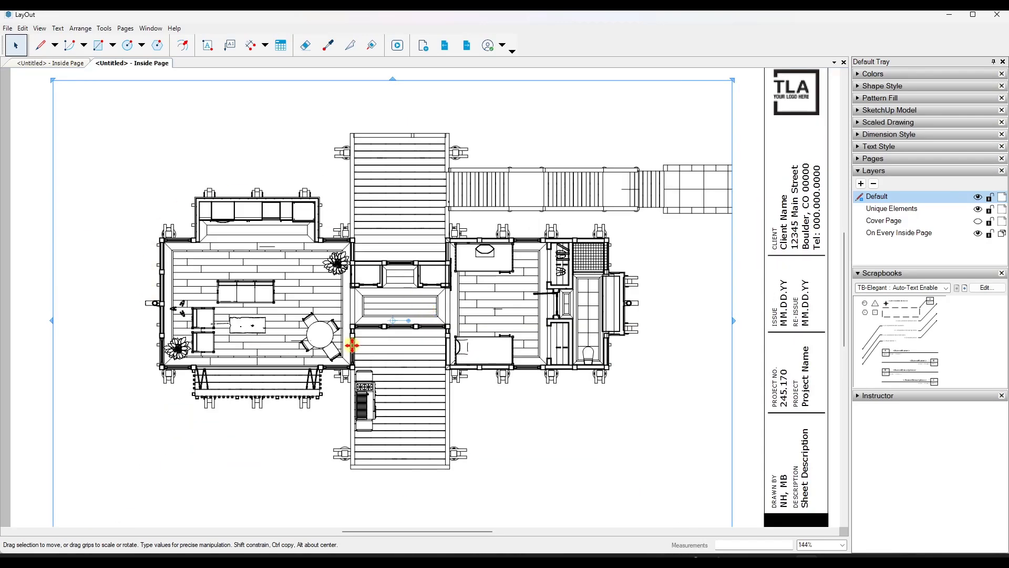
scroll(401, 302, "down", 1)
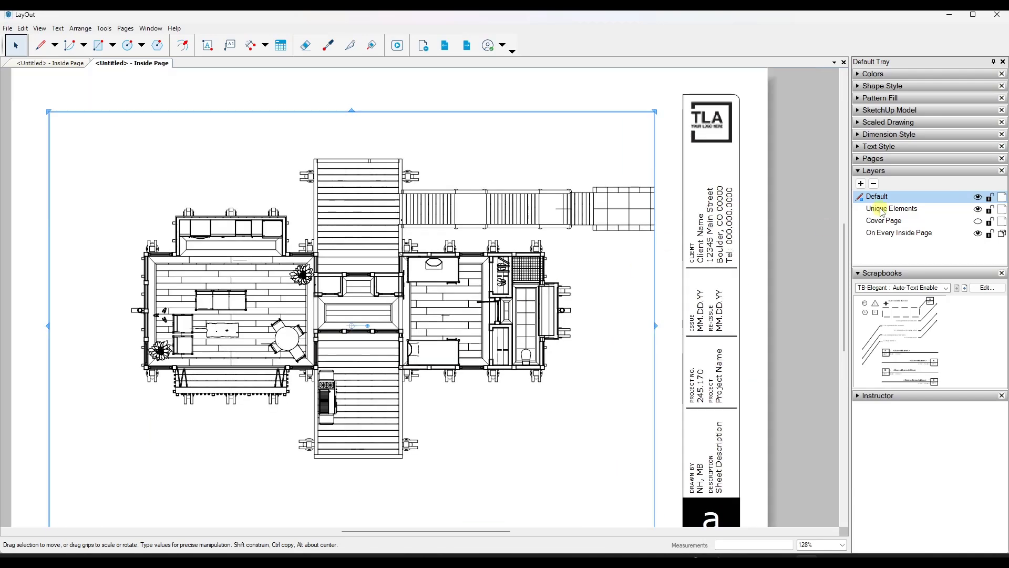
Add a new layer named SU Viewport.
left_click(861, 184)
double_click(881, 197)
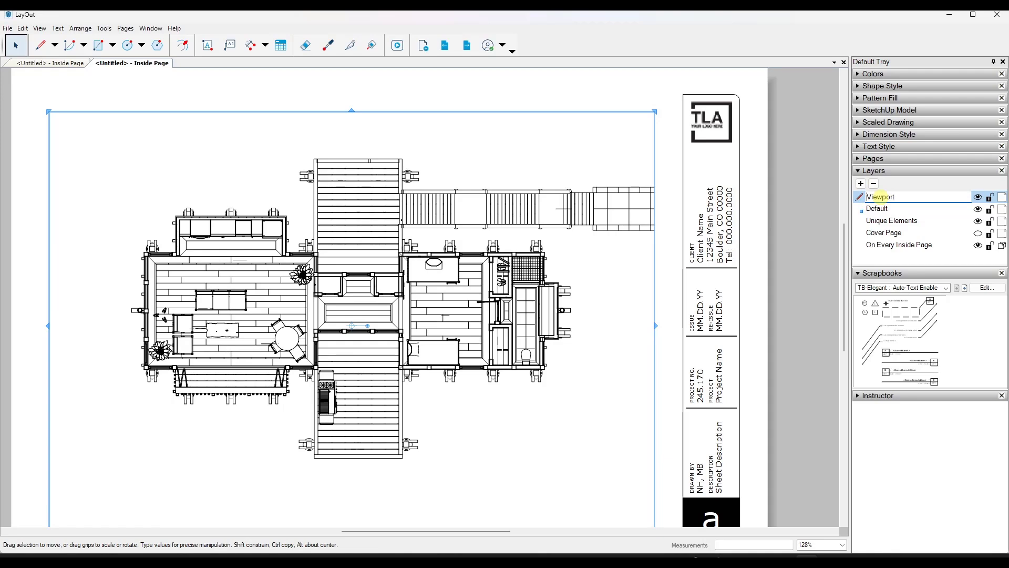
key("Return")
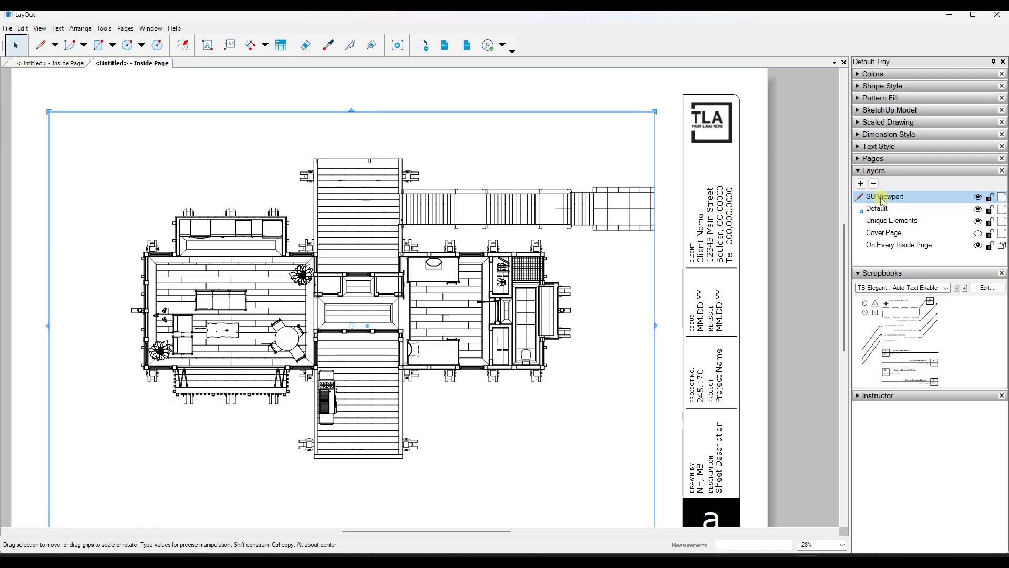
Move the floor plan viewport onto the SU Viewport layer and lock that layer.
right_click(518, 222)
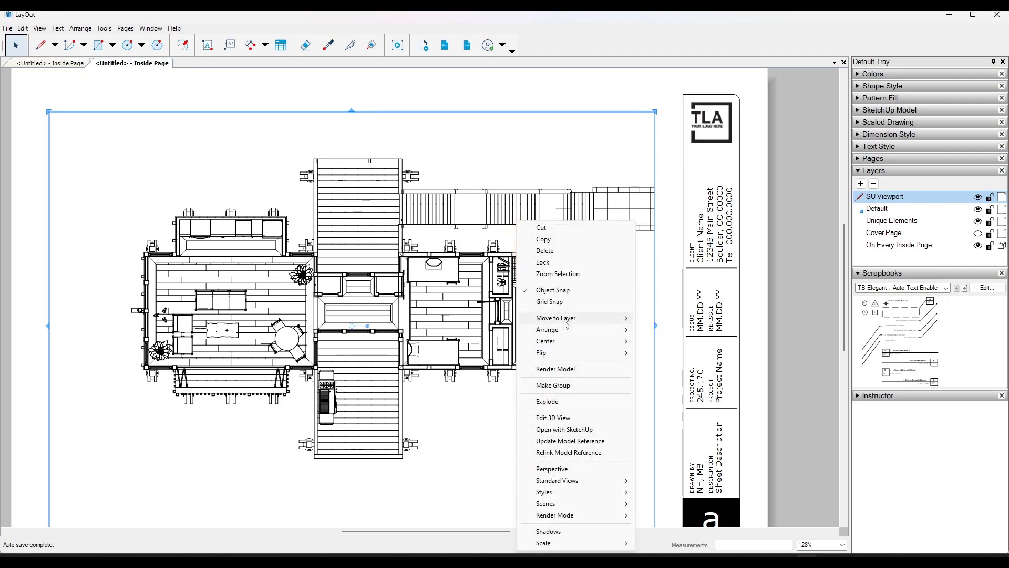
mouse_move(567, 320)
left_click(676, 335)
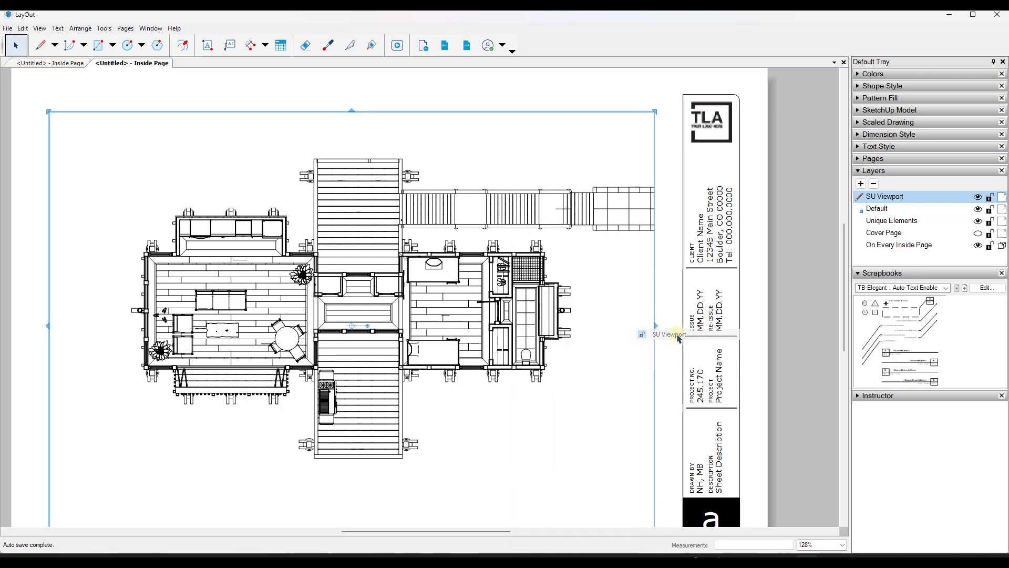
left_click(541, 101)
left_click(388, 253)
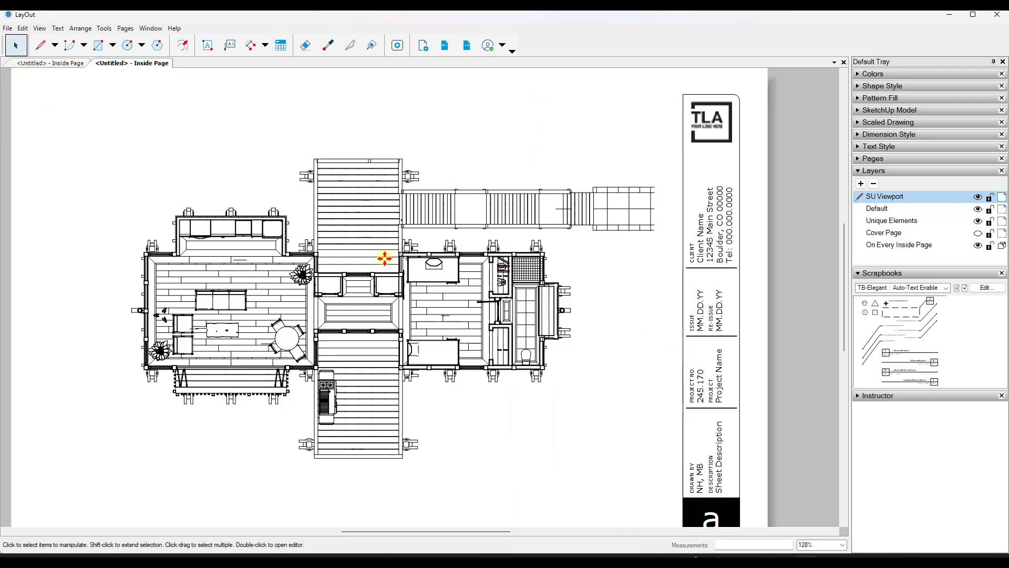
left_click(990, 198)
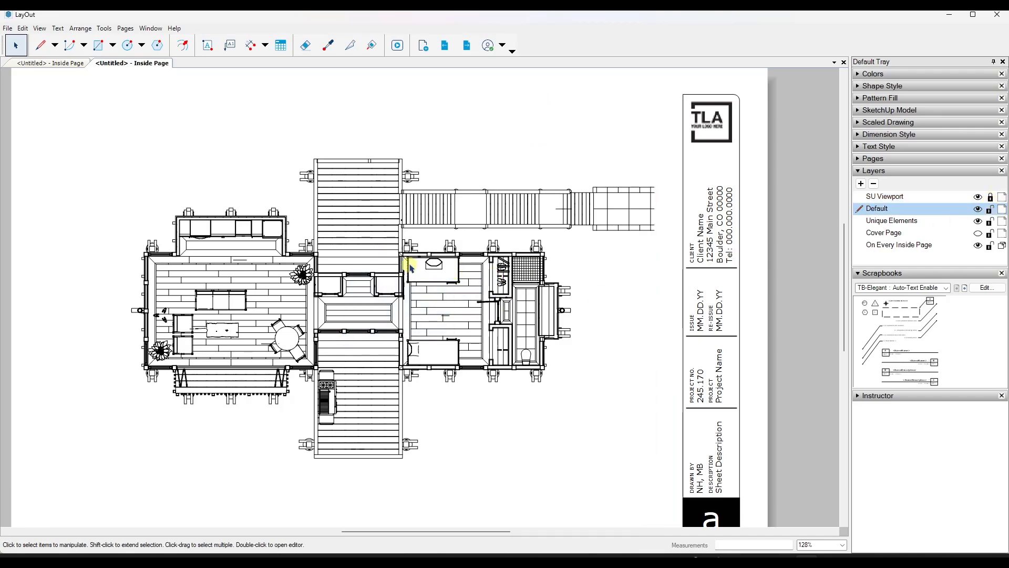
scroll(482, 270, "down", 3)
scroll(480, 278, "up", 1)
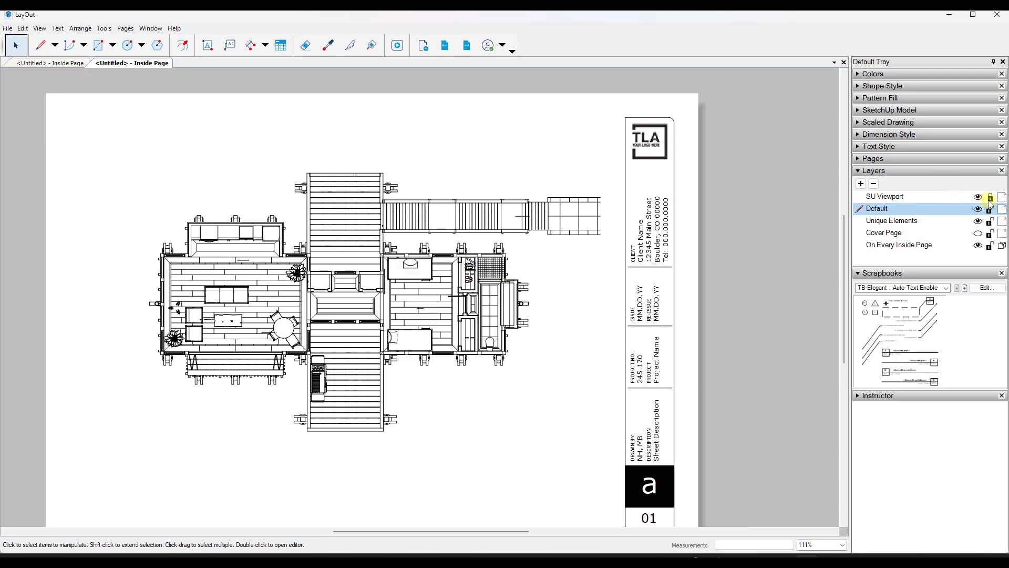
left_click(463, 310)
left_click_drag(462, 310, 429, 342)
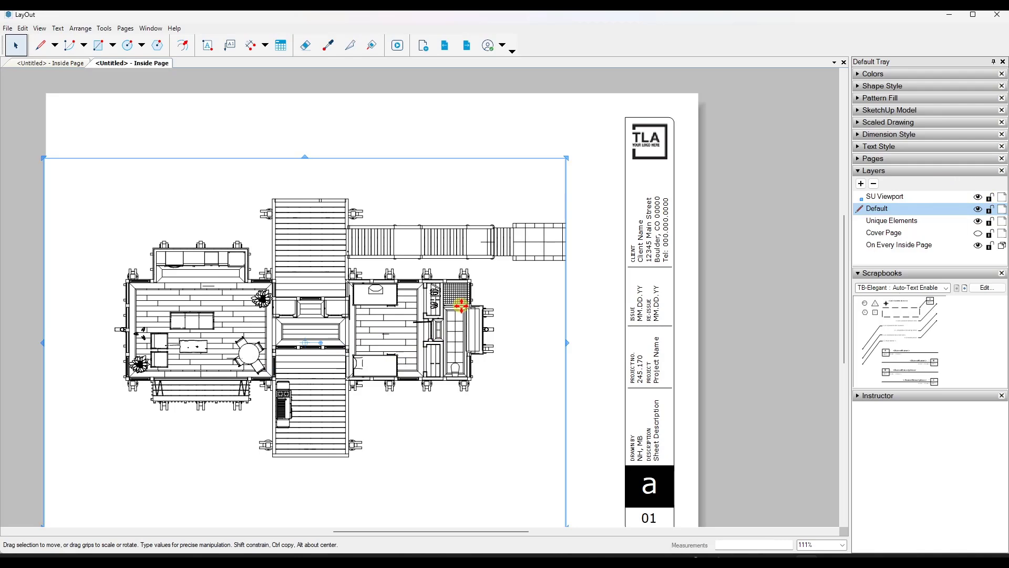
key("ctrl+z")
left_click(541, 115)
scroll(329, 363, "up", 1)
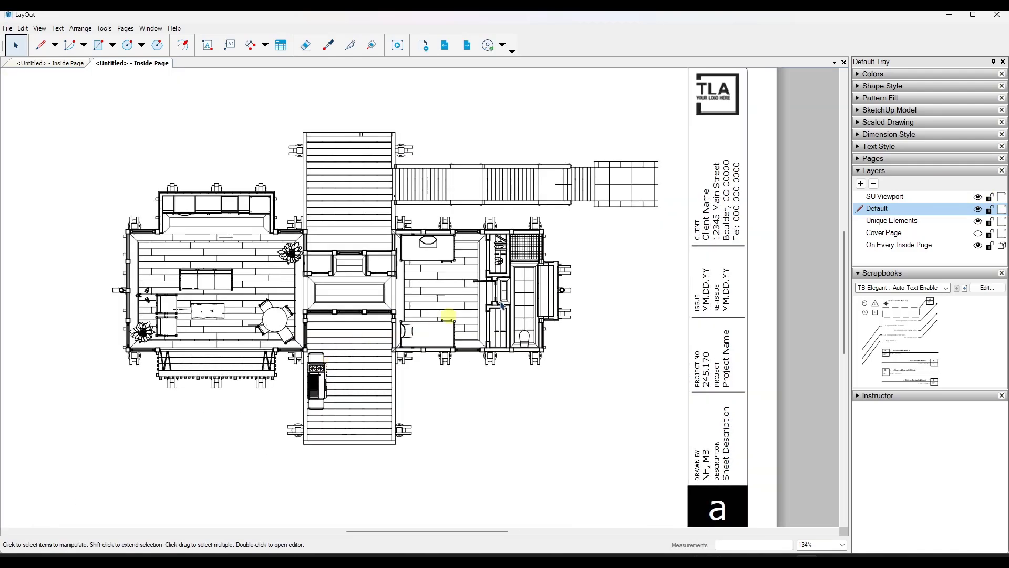
left_click(990, 198)
scroll(450, 260, "down", 2)
scroll(437, 255, "up", 4)
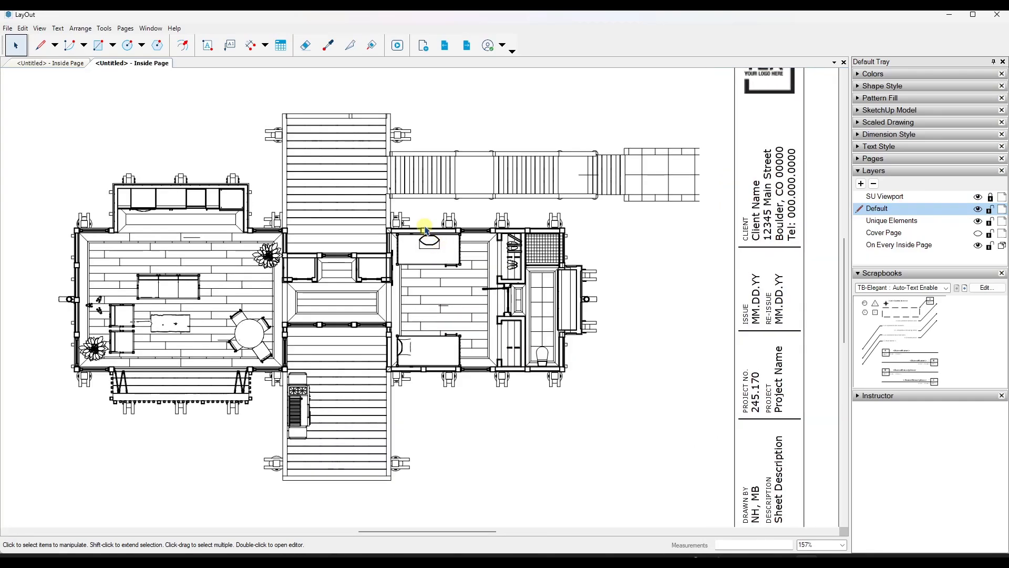
scroll(426, 229, "down", 3)
left_click(884, 198)
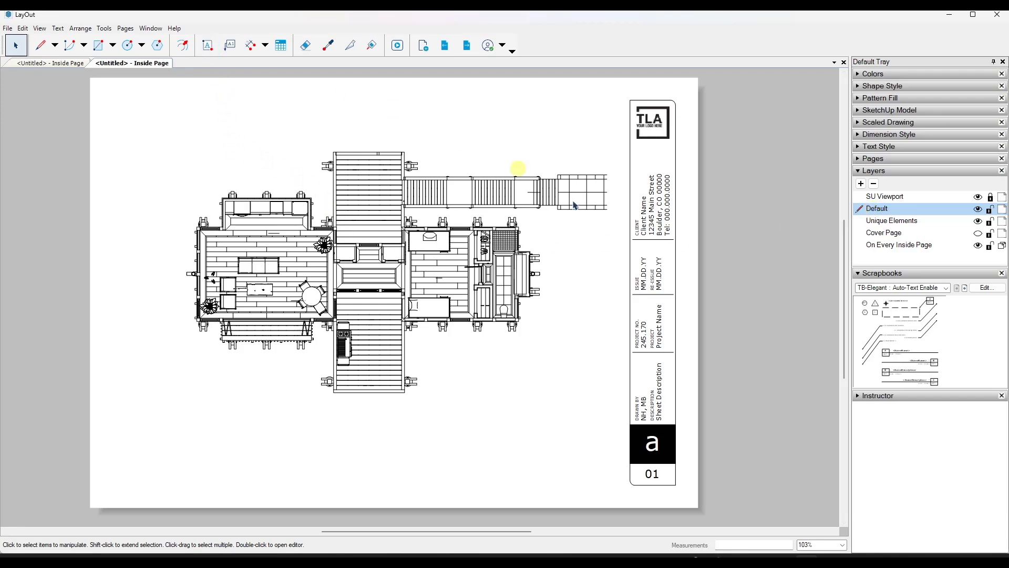
From the TB-Simple Serif : Auto-Text scrapbook, drag a scene title label below the plan.
left_click(946, 288)
left_click(914, 340)
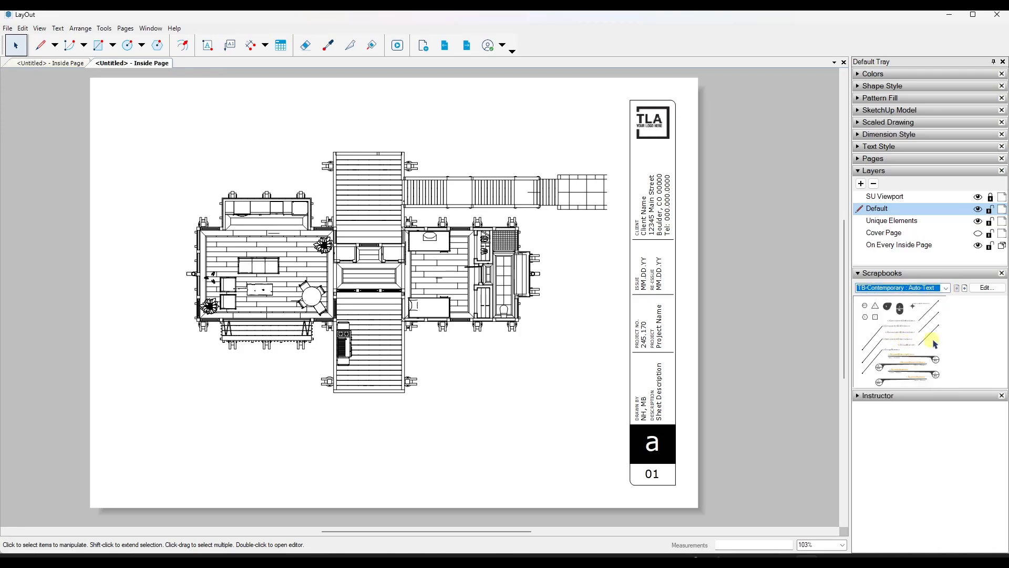
left_click(948, 292)
left_click(893, 375)
left_click(946, 288)
left_click(904, 368)
key("Up")
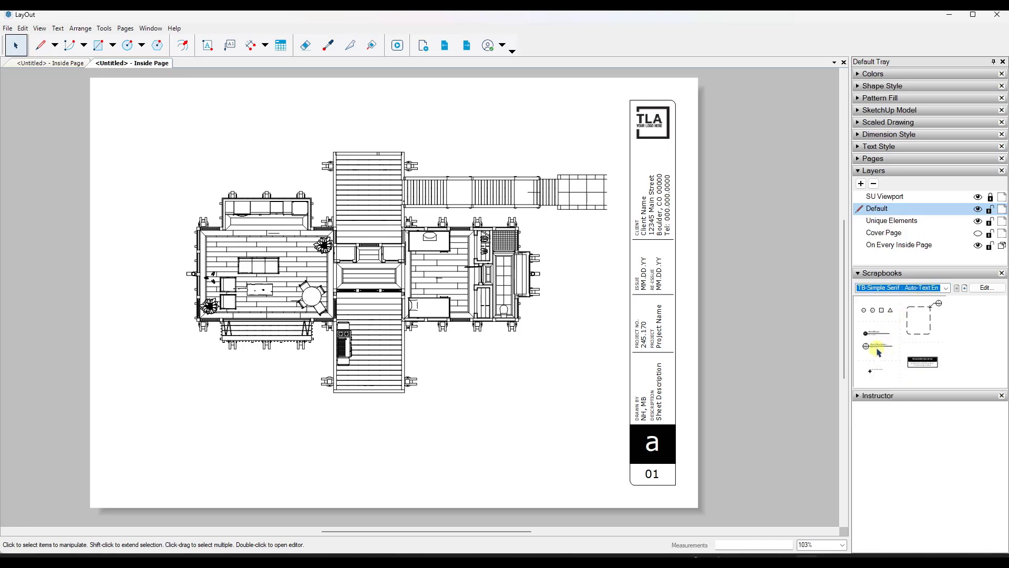
left_click_drag(877, 350, 267, 378)
Zoom around and check the placed scene title label group below the floor plan.
scroll(197, 395, "up", 4)
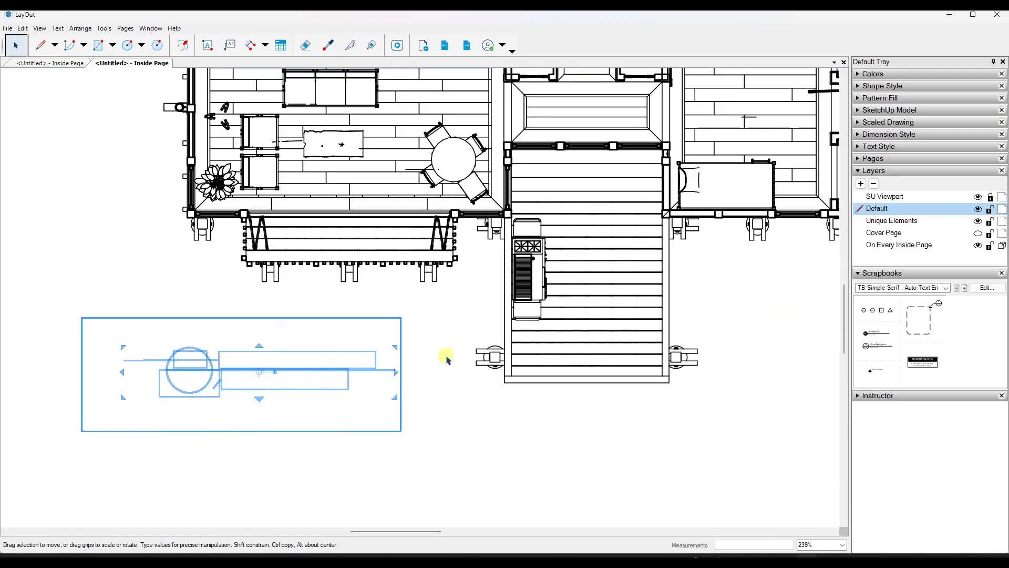
scroll(443, 356, "down", 2)
scroll(309, 383, "up", 2)
scroll(339, 368, "up", 1)
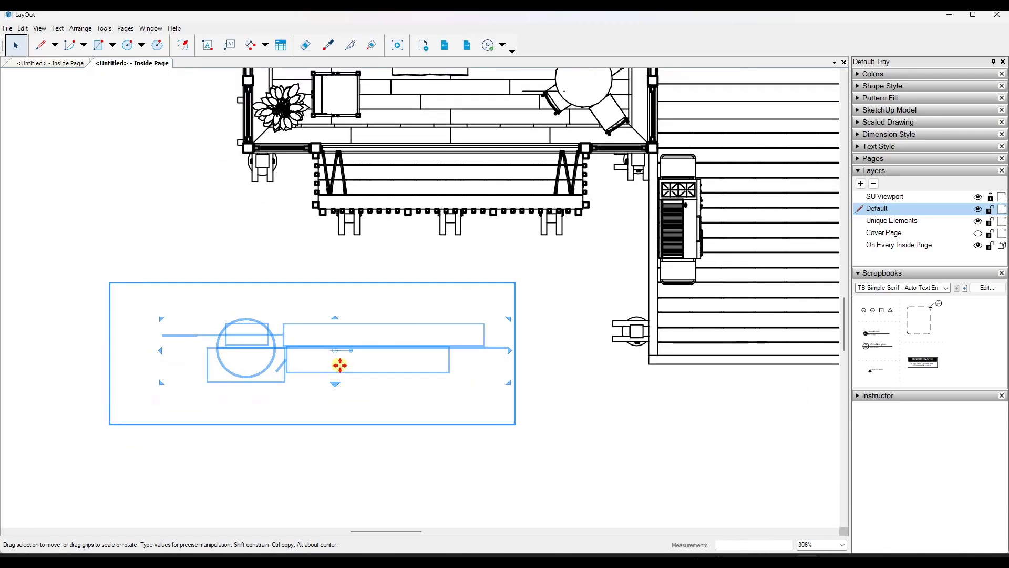
left_click(618, 456)
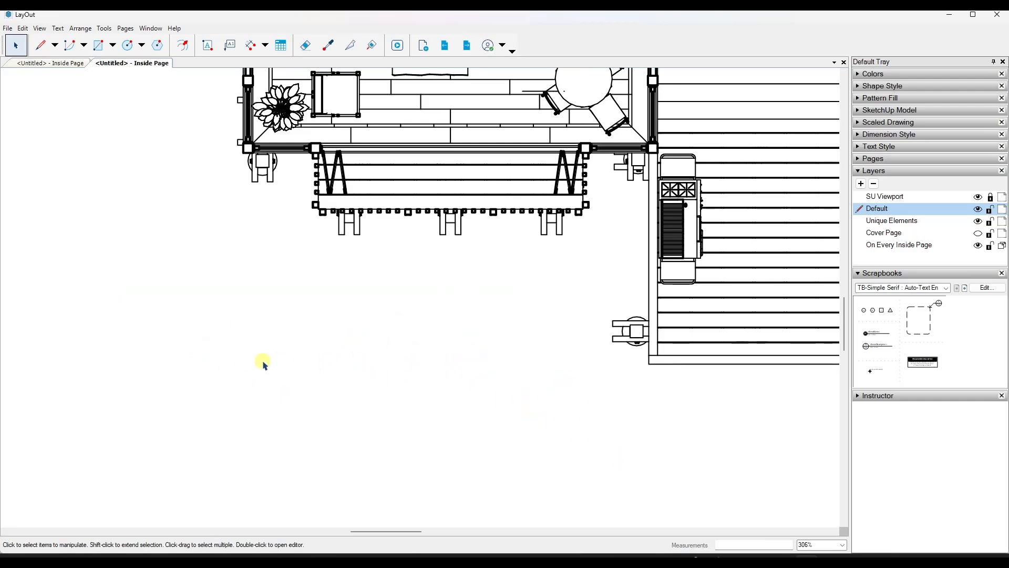
scroll(326, 345, "down", 3)
scroll(326, 344, "up", 1)
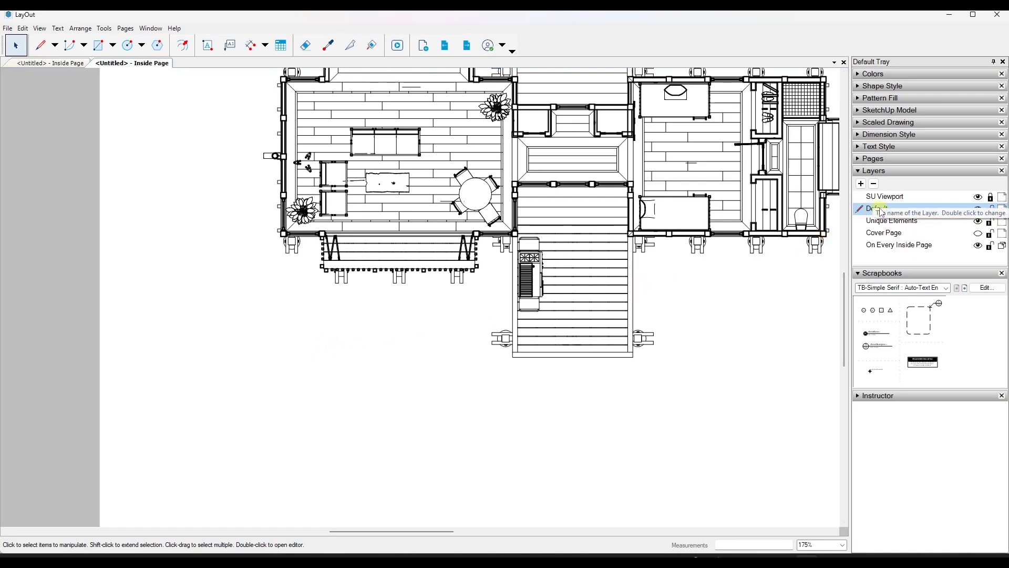
left_click(423, 325)
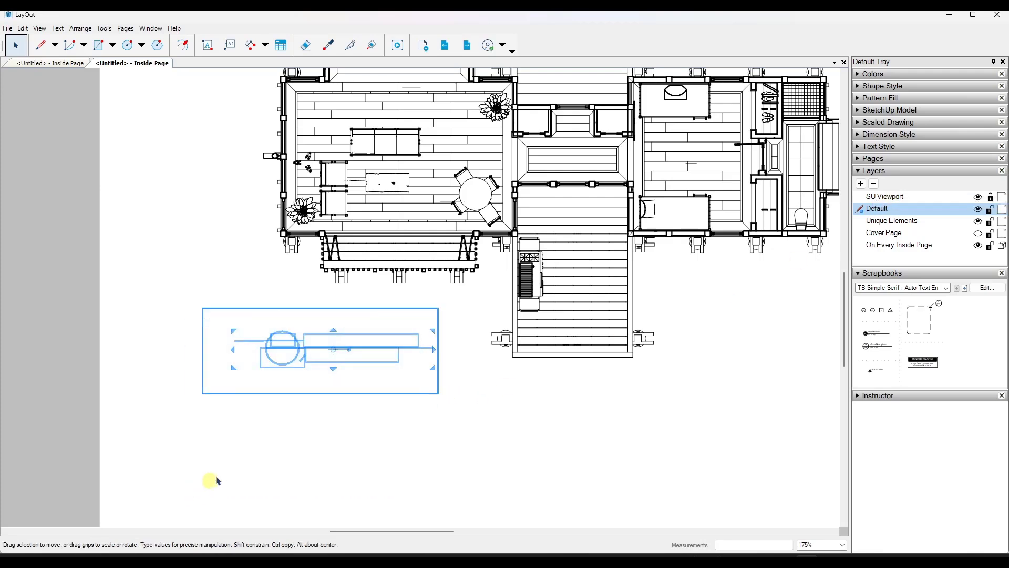
left_click(473, 373)
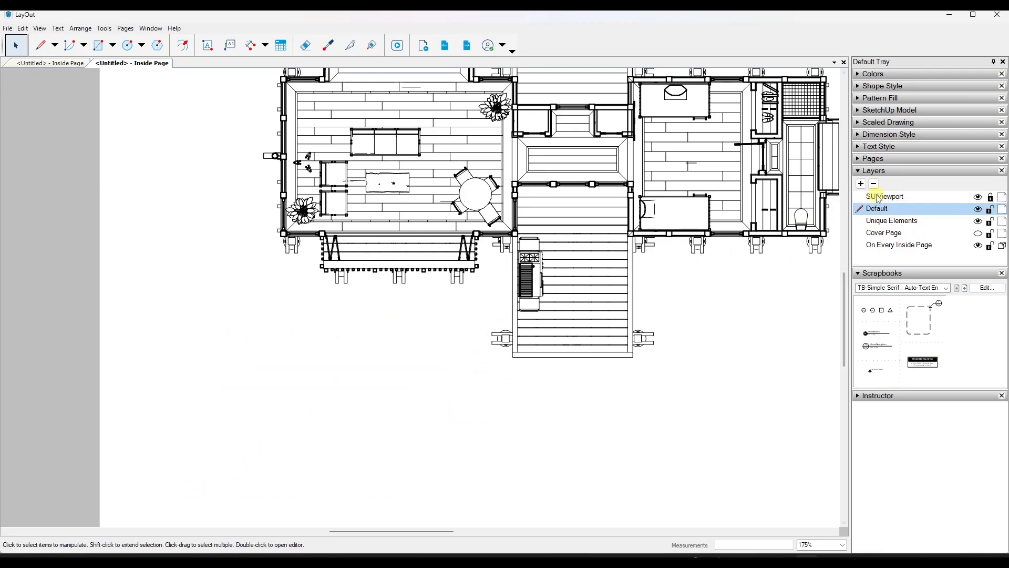
left_click(979, 197)
left_click(978, 198)
left_click(979, 198)
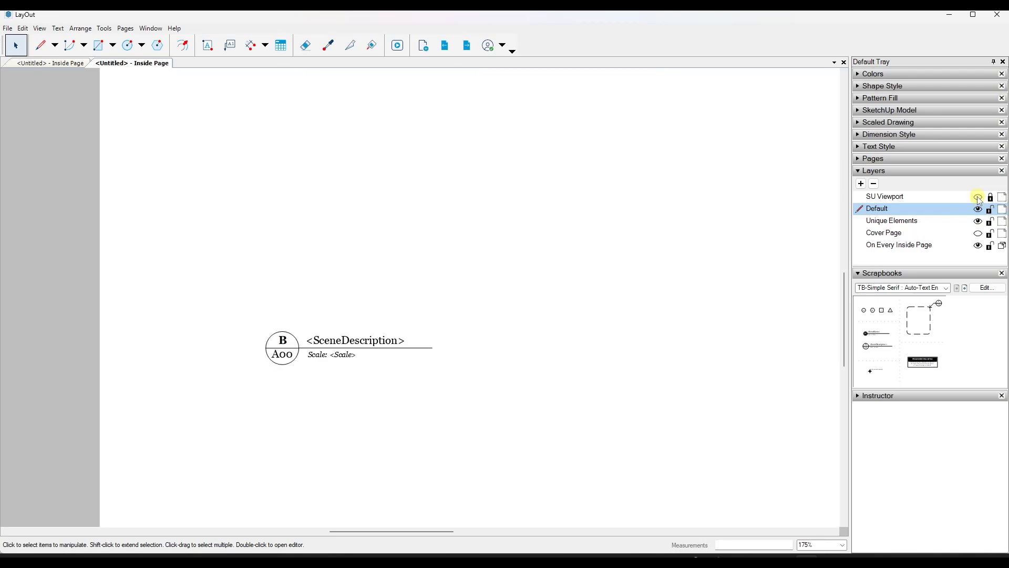
left_click(978, 198)
left_click(979, 198)
left_click(979, 198)
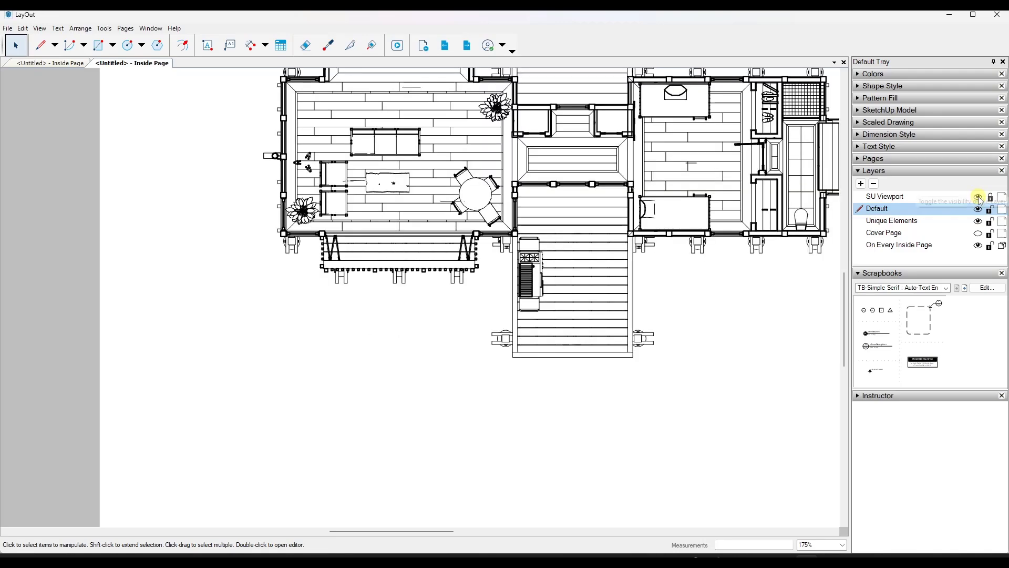
left_click(979, 197)
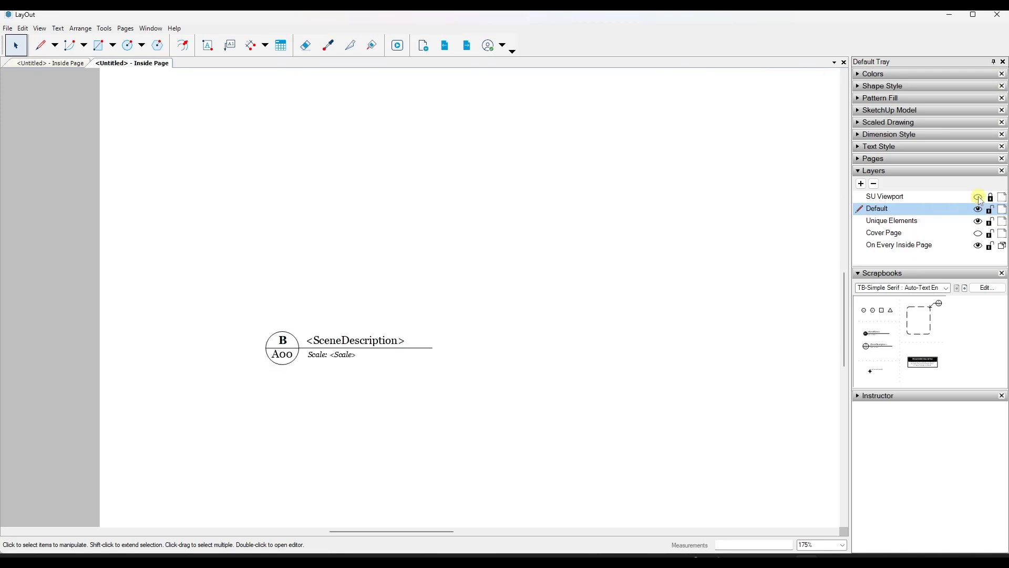
left_click(979, 198)
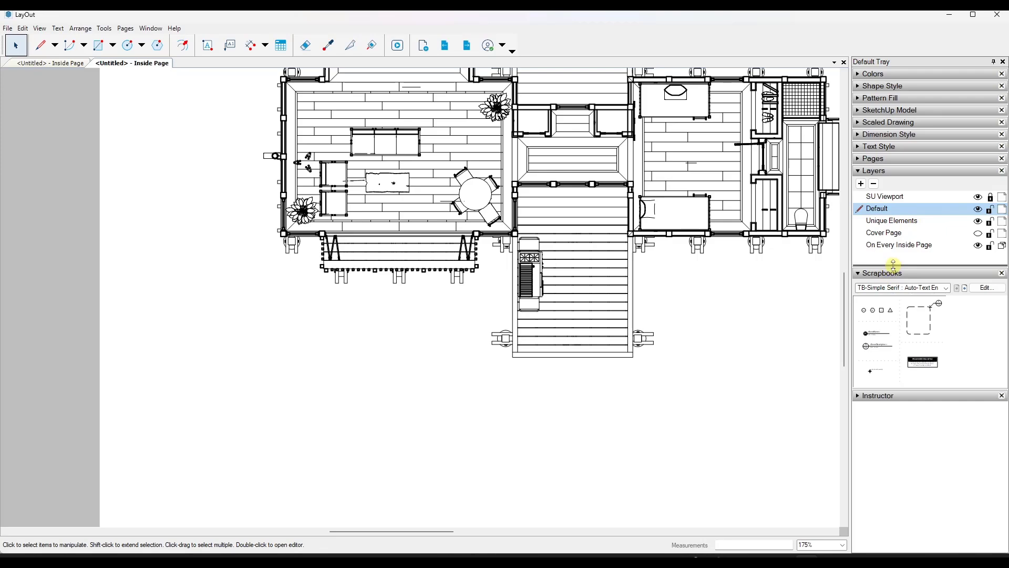
Create an Annotation layer at the top of the stack, then hide SU Viewport to reveal the label.
left_click(862, 184)
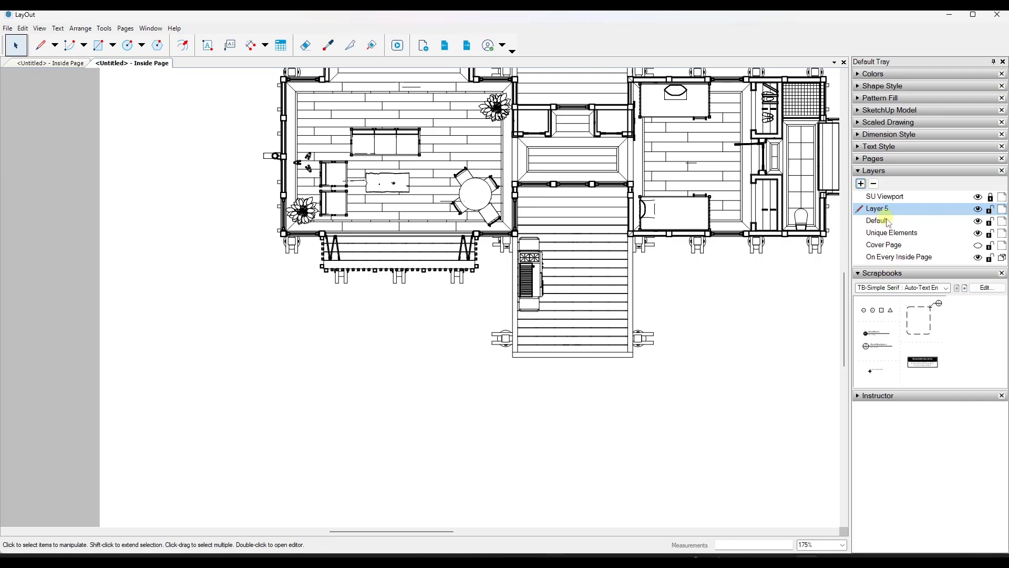
left_click_drag(886, 191, 889, 201)
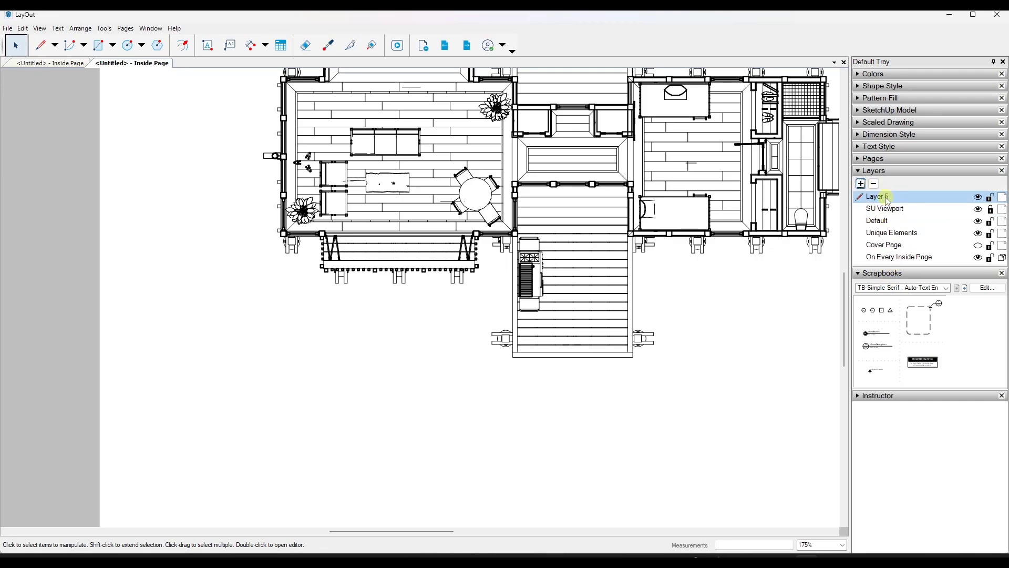
double_click(886, 198)
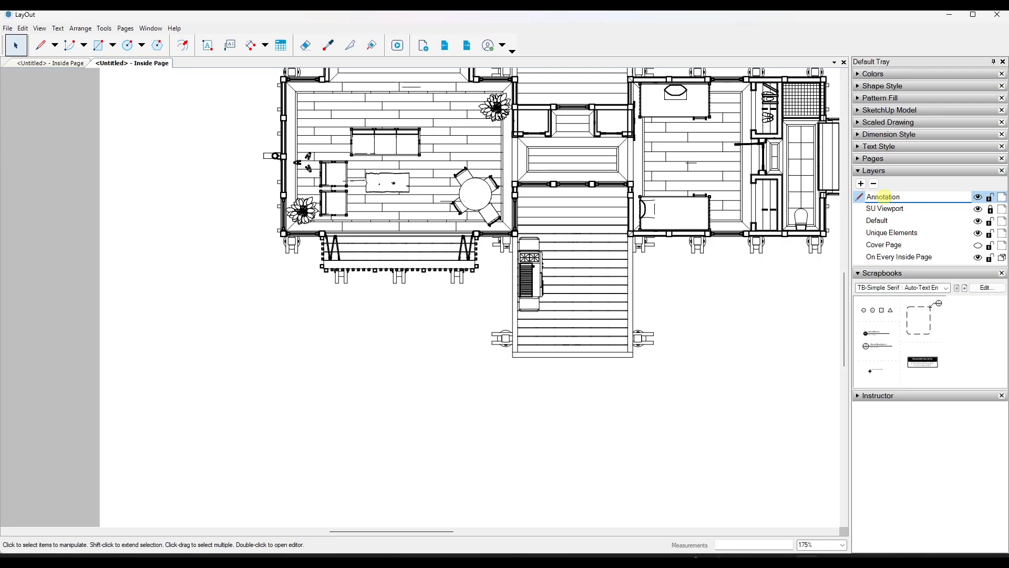
key("Return")
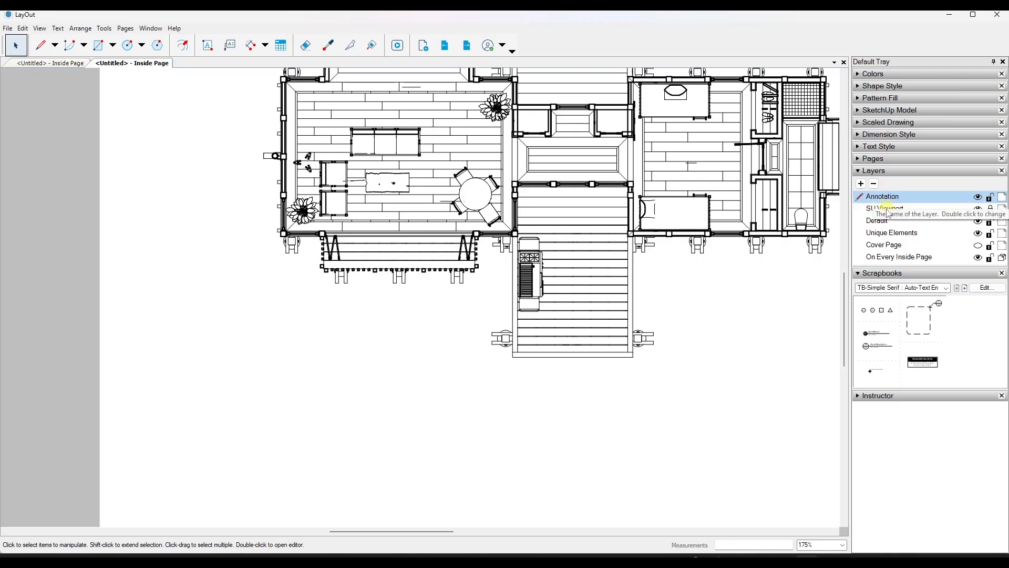
left_click(979, 210)
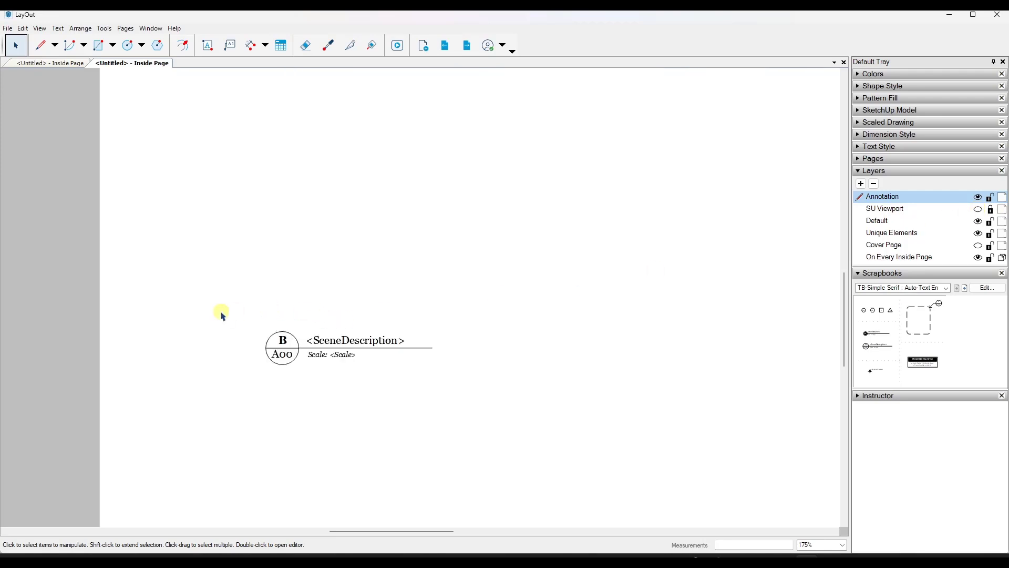
Move the scene title label onto the Annotation layer and show the SU Viewport layer again.
left_click_drag(222, 313, 552, 417)
right_click(329, 352)
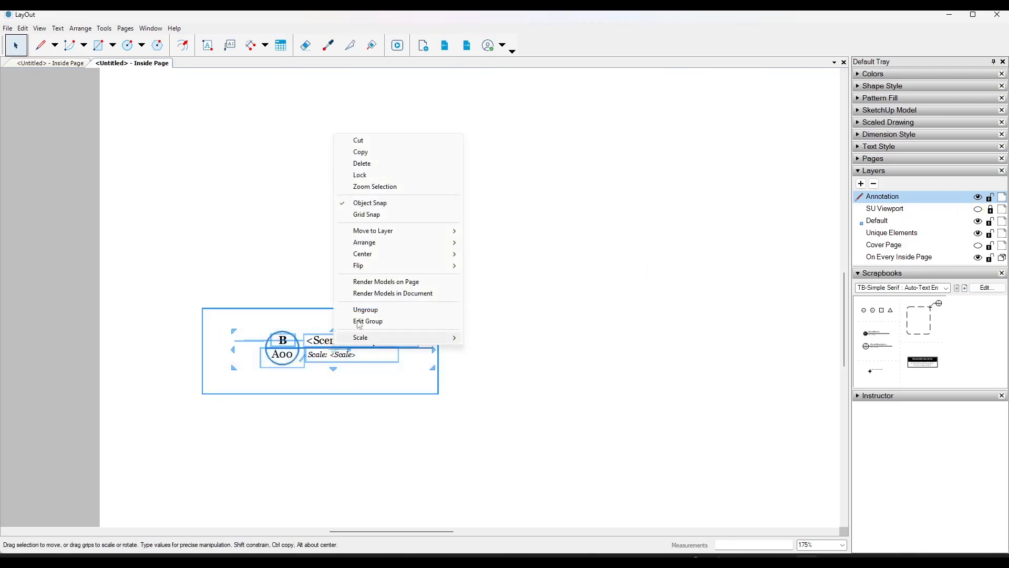
mouse_move(407, 231)
left_click(492, 246)
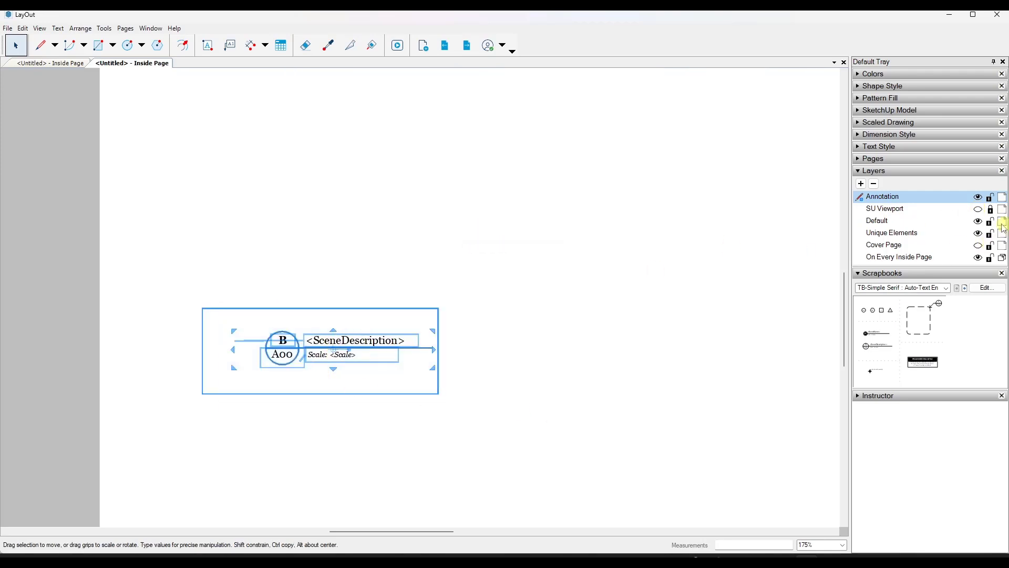
left_click(978, 208)
left_click(540, 462)
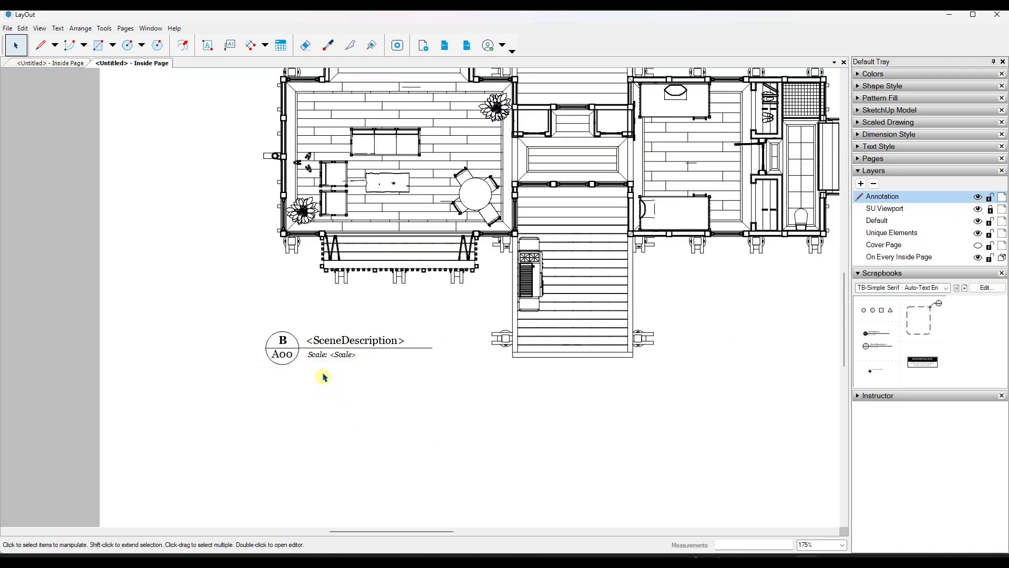
Drag the Annotation layer above SU Viewport and zoom around the plan.
scroll(322, 342, "up", 3)
scroll(322, 342, "up", 2)
scroll(334, 342, "down", 5)
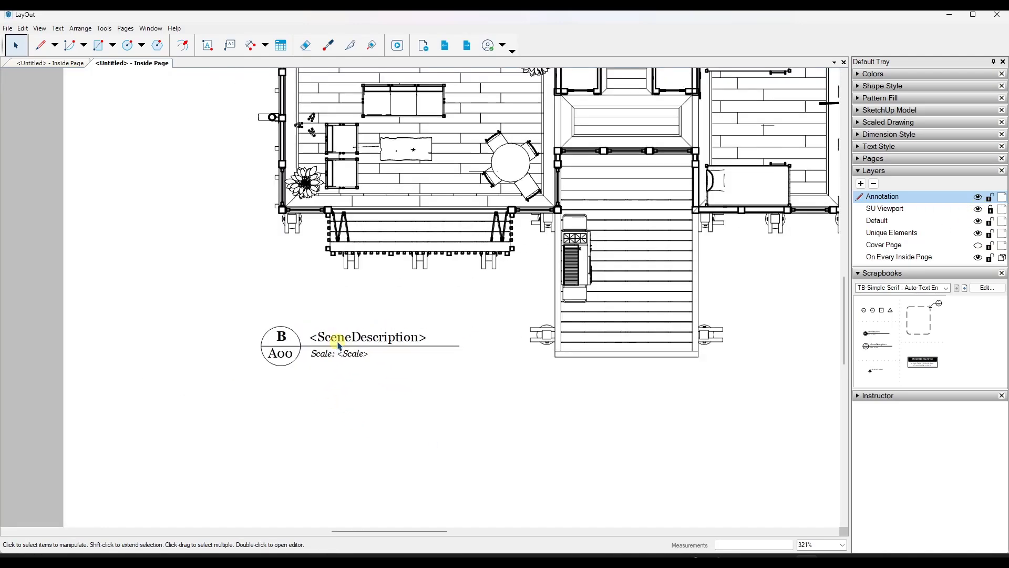
scroll(339, 346, "up", 1)
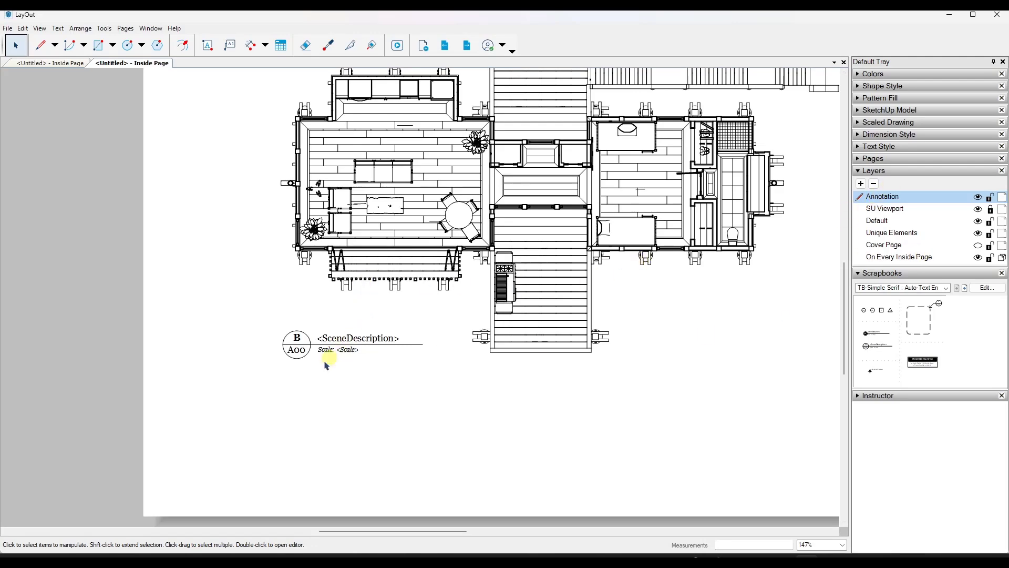
scroll(276, 349, "down", 3)
scroll(387, 163, "up", 1)
scroll(408, 225, "up", 1)
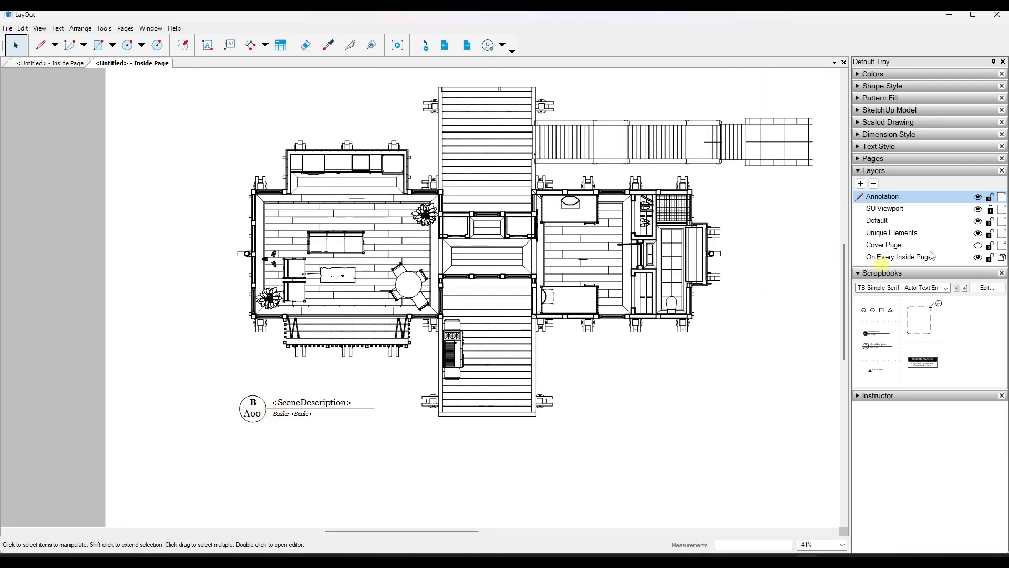
scroll(309, 410, "up", 1)
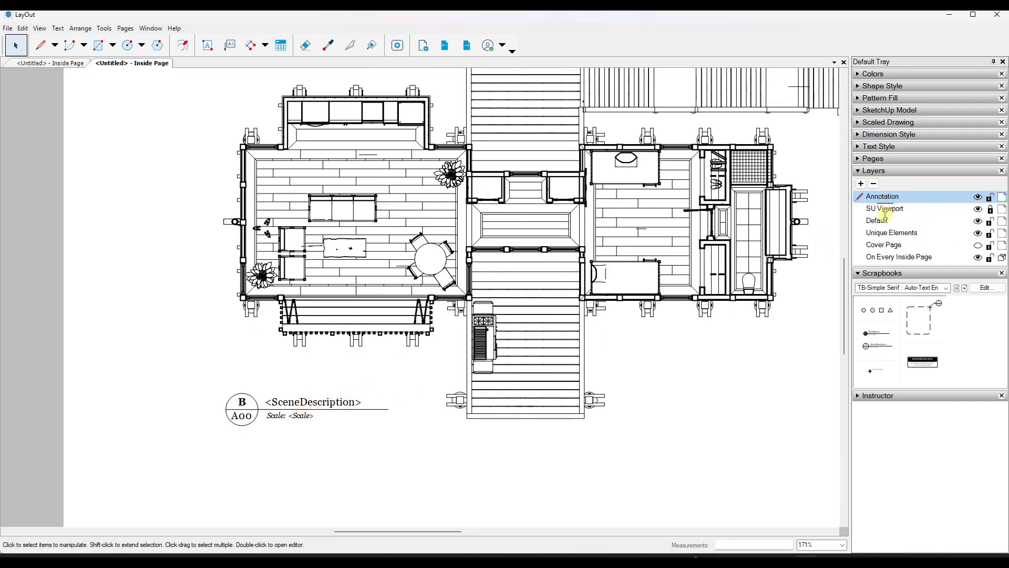
left_click_drag(883, 215, 876, 200)
scroll(297, 362, "down", 3)
scroll(462, 326, "up", 2)
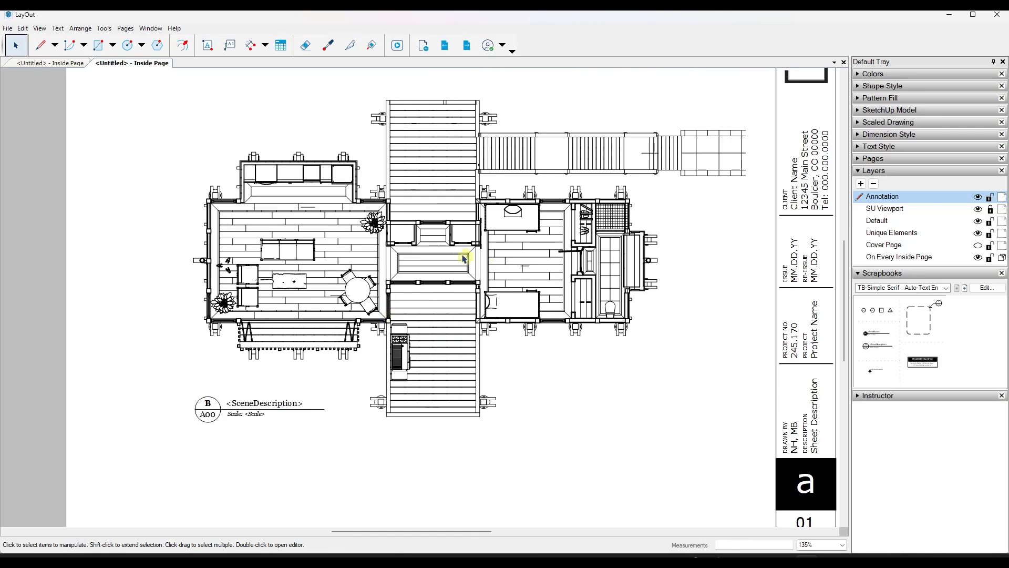
scroll(231, 164, "up", 2)
scroll(256, 163, "down", 3)
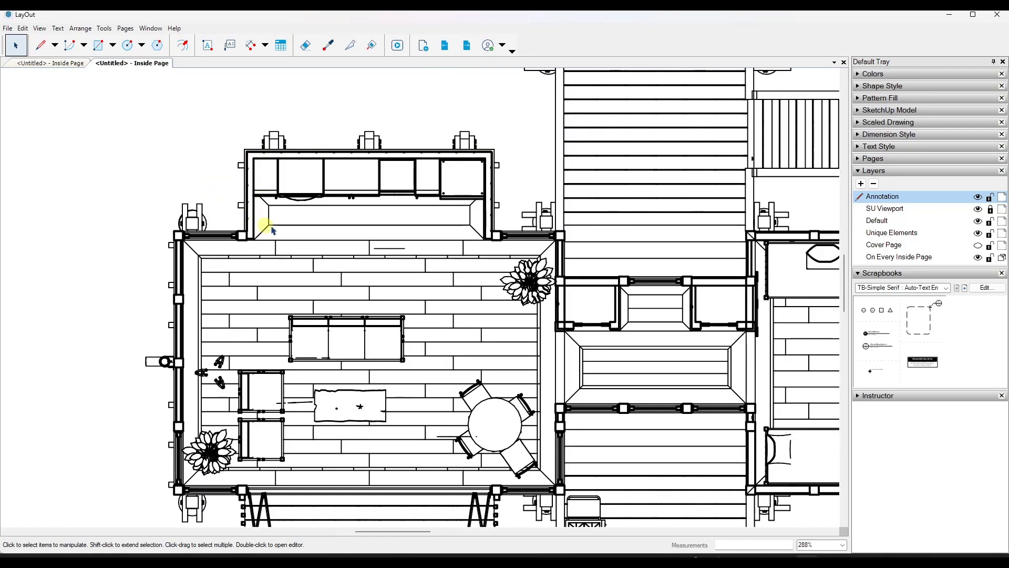
Add a new layer named Dimensions.
left_click(861, 183)
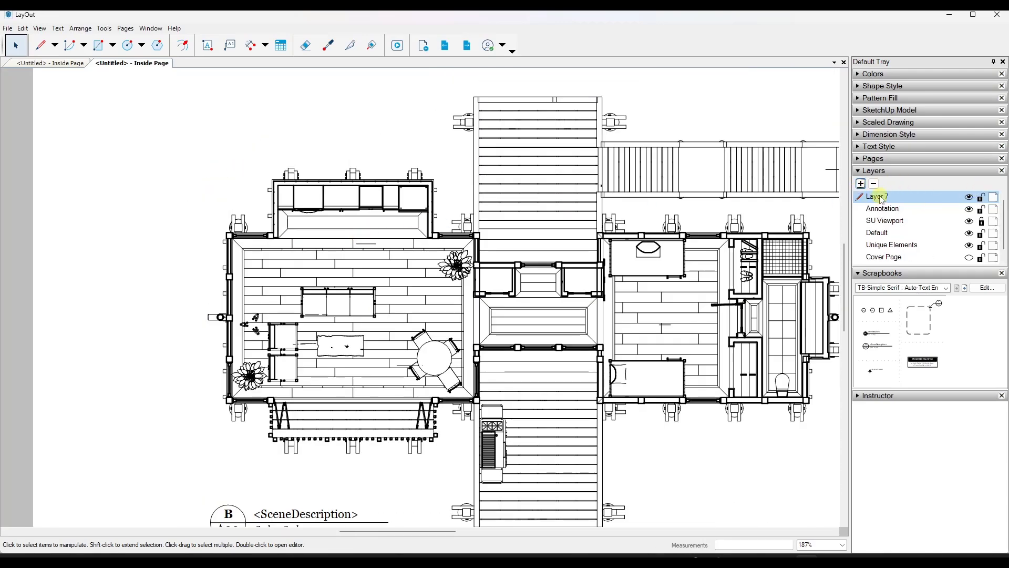
double_click(879, 196)
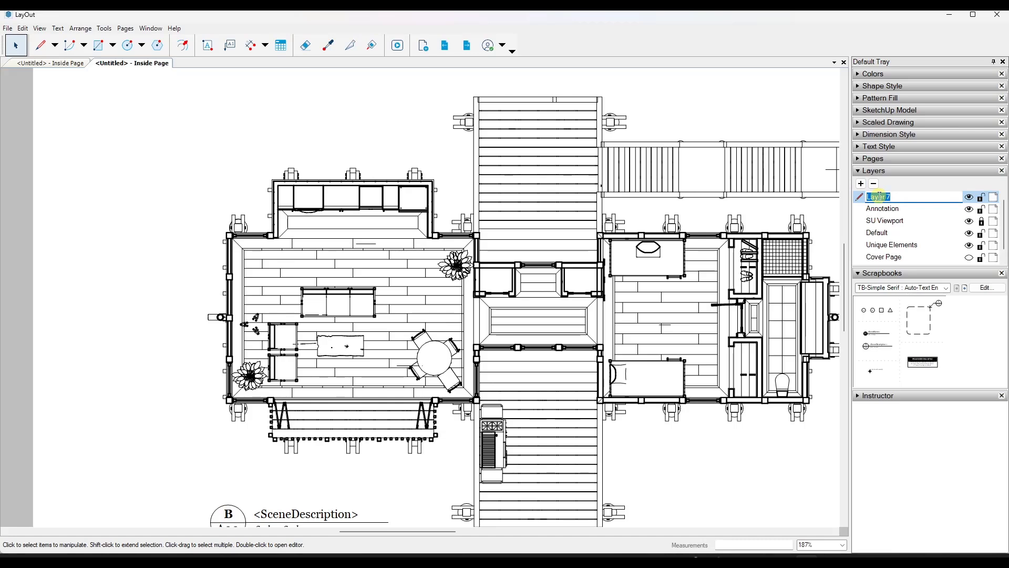
key("BackSpace")
key("Return")
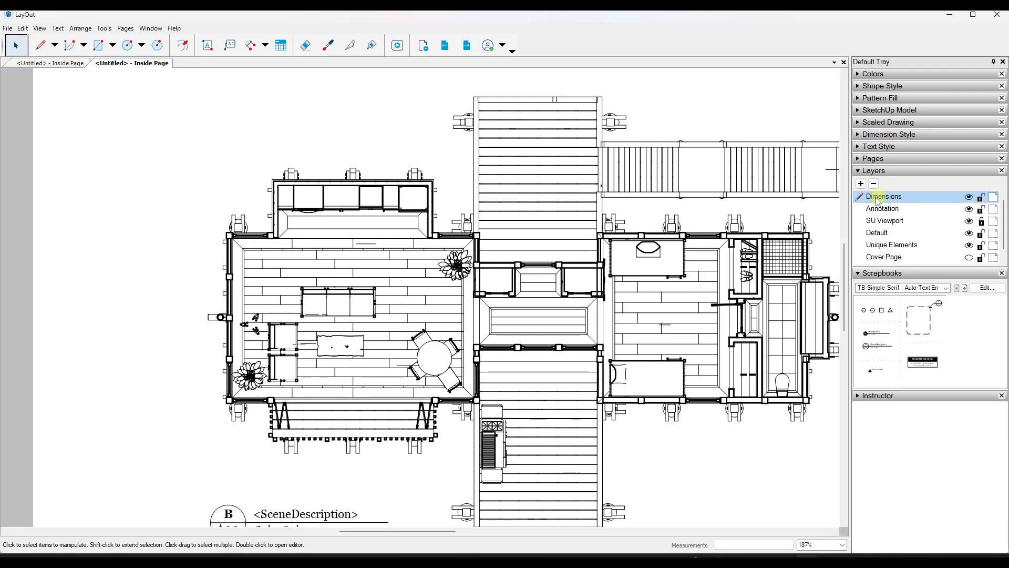
Dimension the building's top edge (4.19 m) and the walkway (3.33 m).
left_click(250, 45)
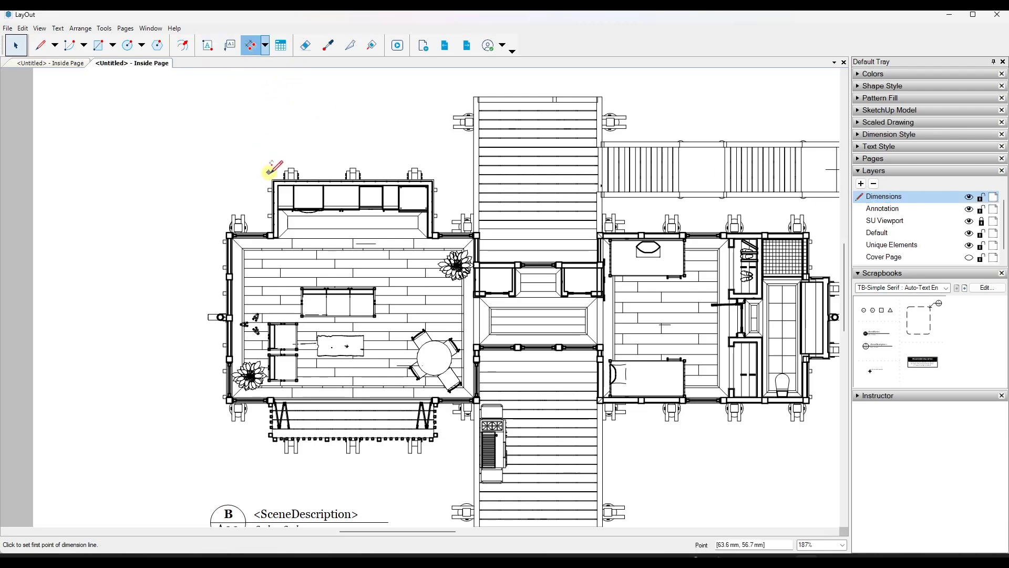
double_click(271, 179)
left_click(434, 178)
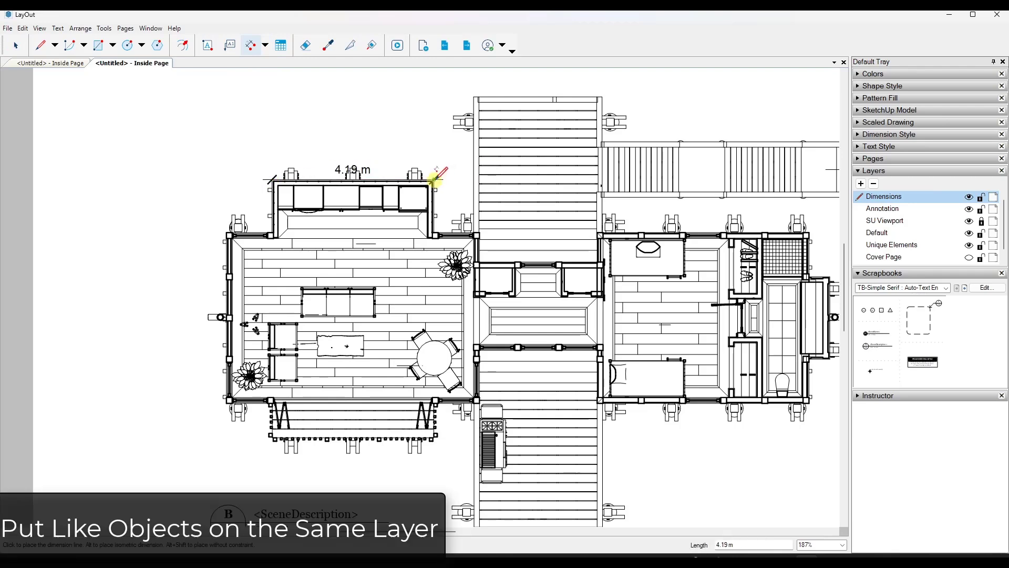
left_click(471, 97)
left_click(599, 98)
left_click(604, 80)
Add the 4.42 m vertical dimension beside the building, then leave the Dimension tool.
scroll(480, 194, "down", 3)
scroll(387, 162, "up", 5)
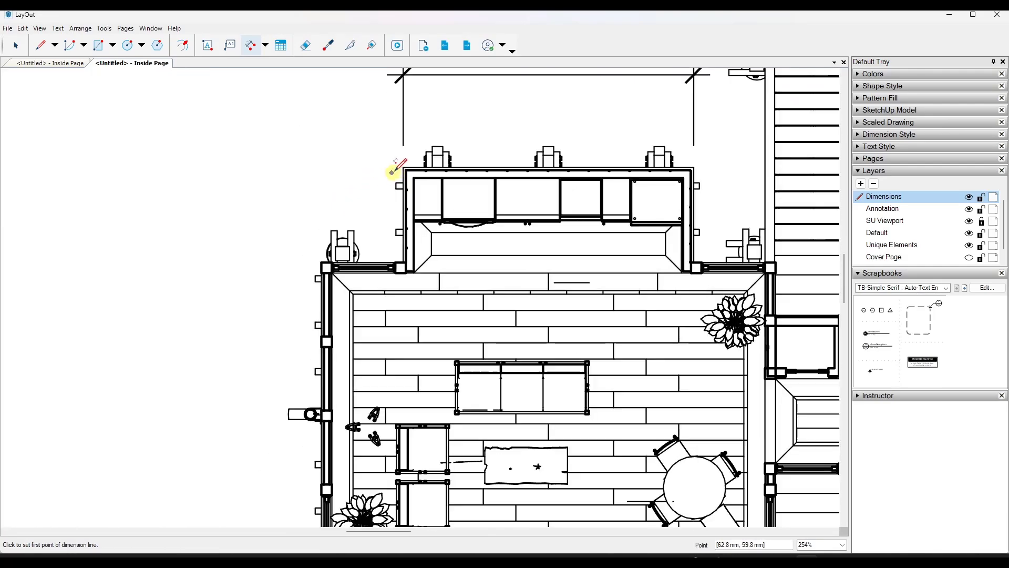
scroll(359, 256, "up", 6)
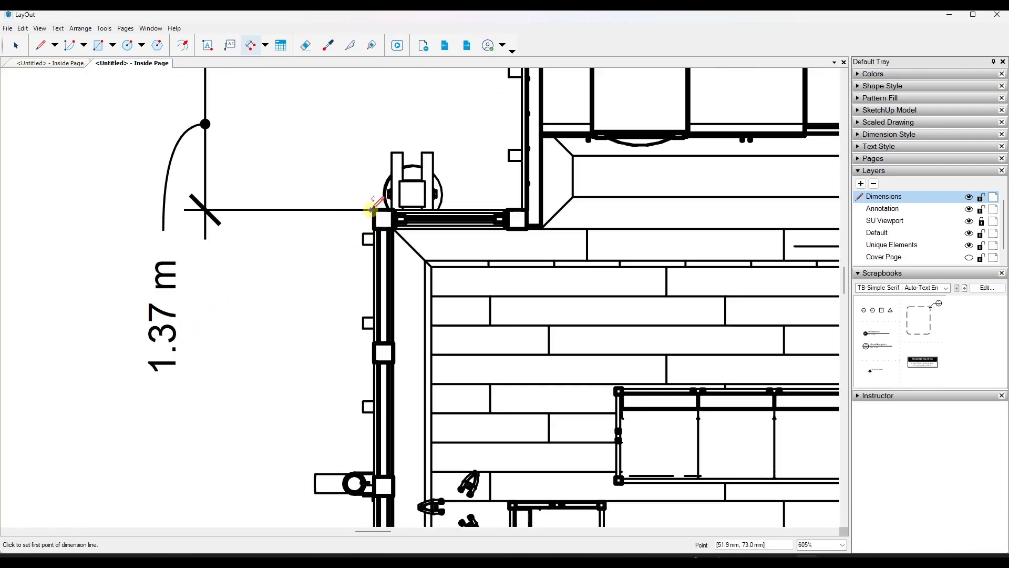
left_click(374, 209)
scroll(373, 208, "down", 3)
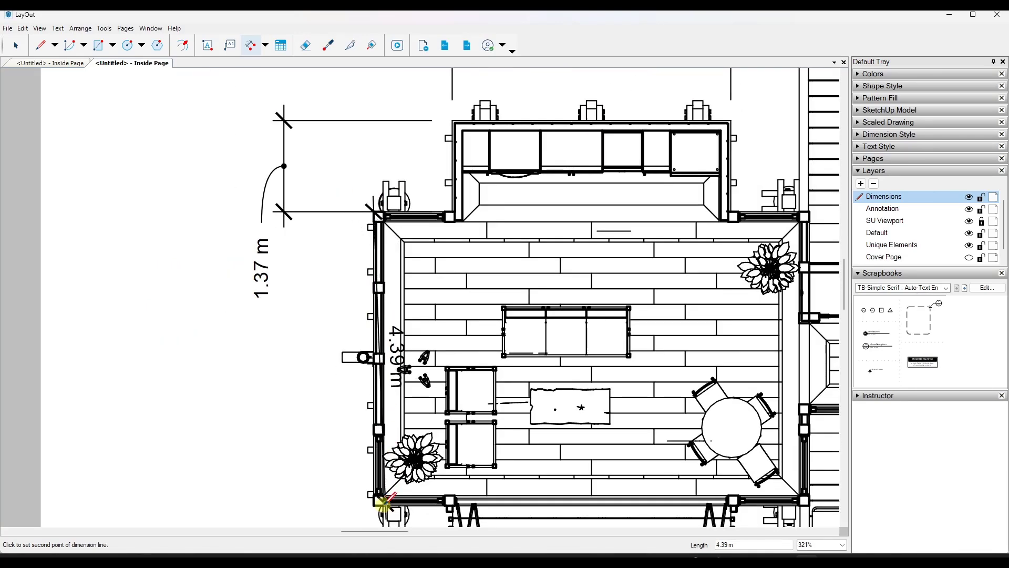
left_click(374, 502)
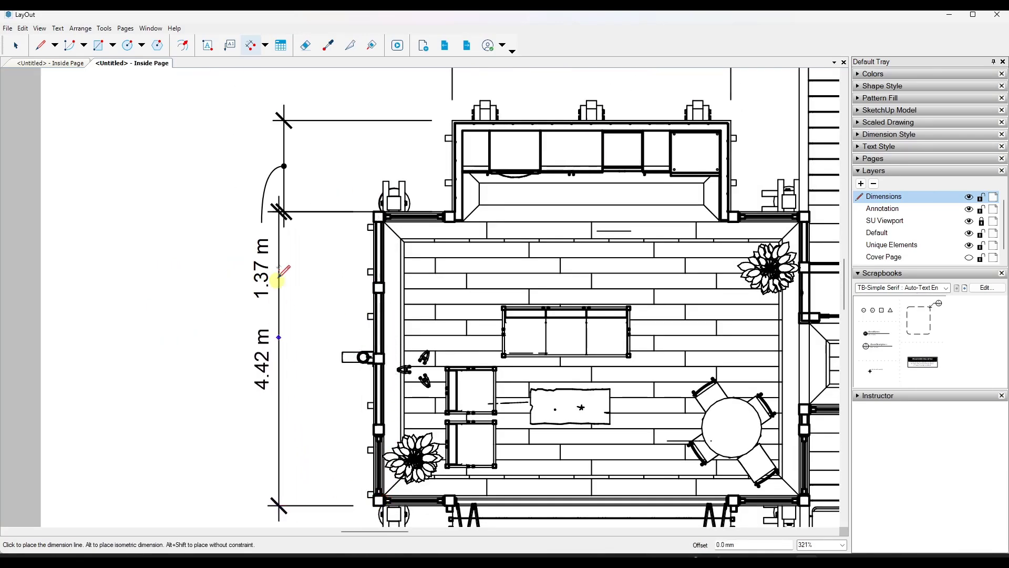
left_click(283, 212)
scroll(294, 210, "down", 5)
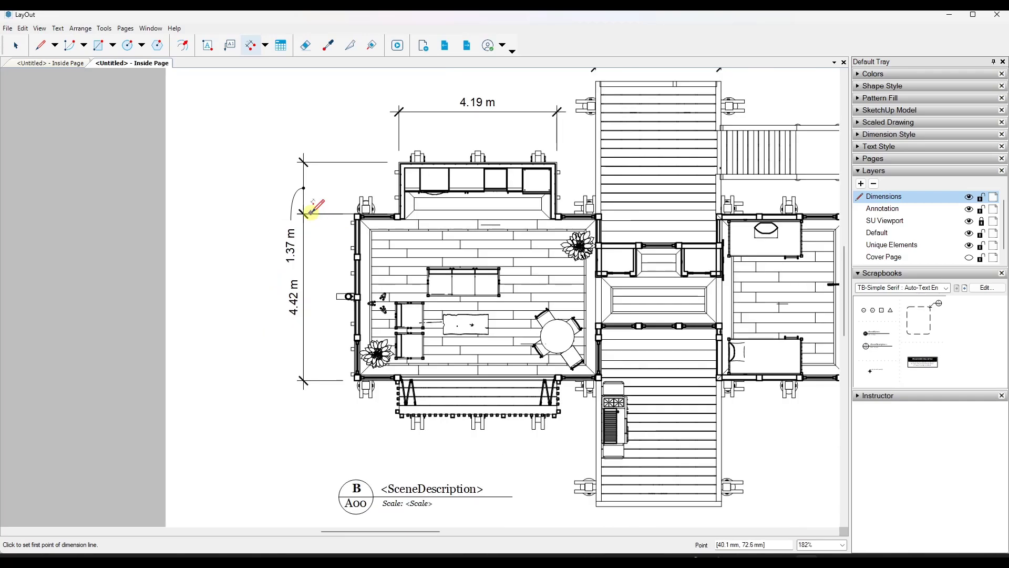
scroll(666, 112, "up", 2)
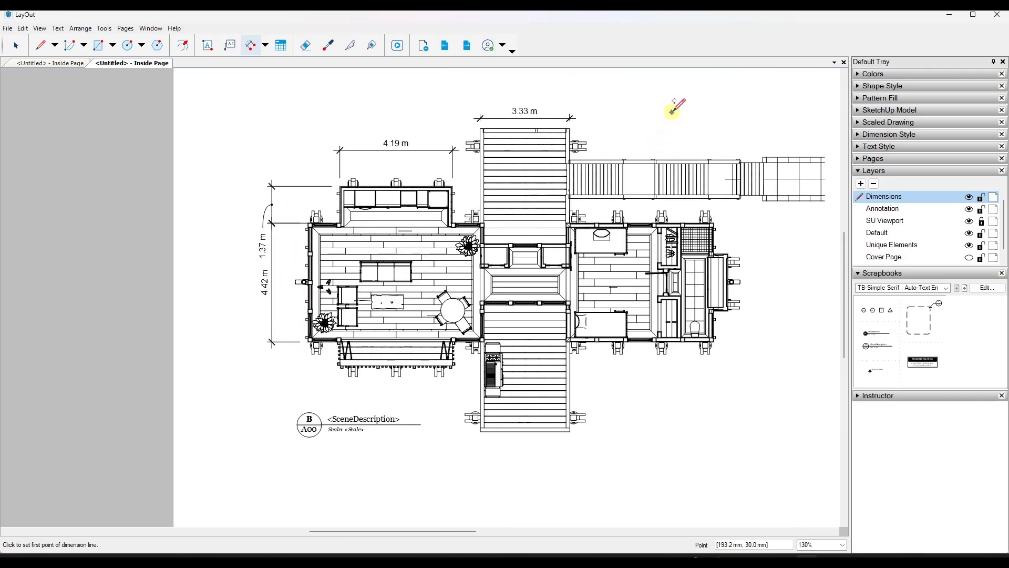
scroll(593, 152, "down", 1)
key("space")
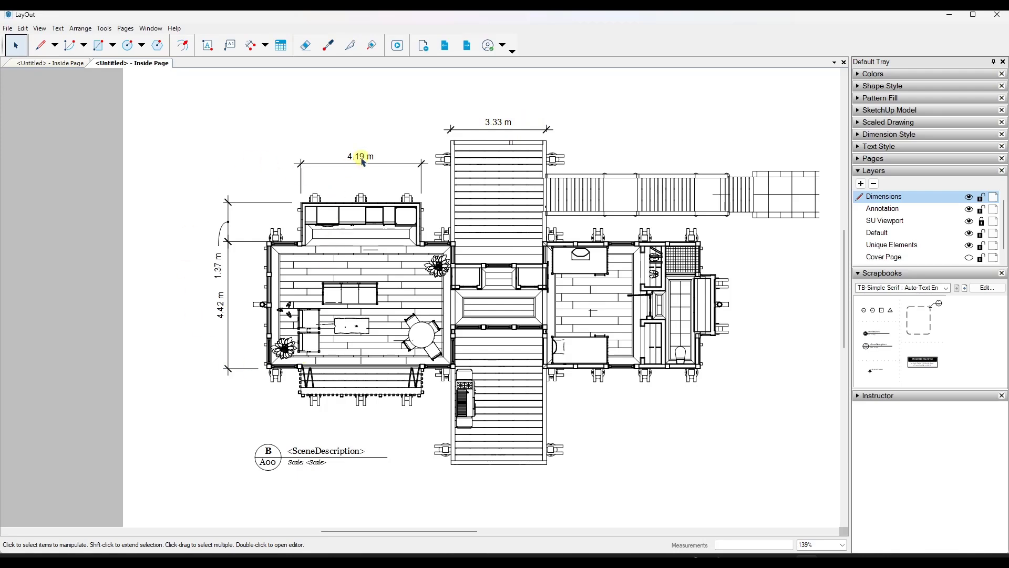
Select all four dimensions using Select Entities on the Dimensions layer.
left_click(499, 126)
left_click(333, 174, "shift")
left_click(218, 271, "shift")
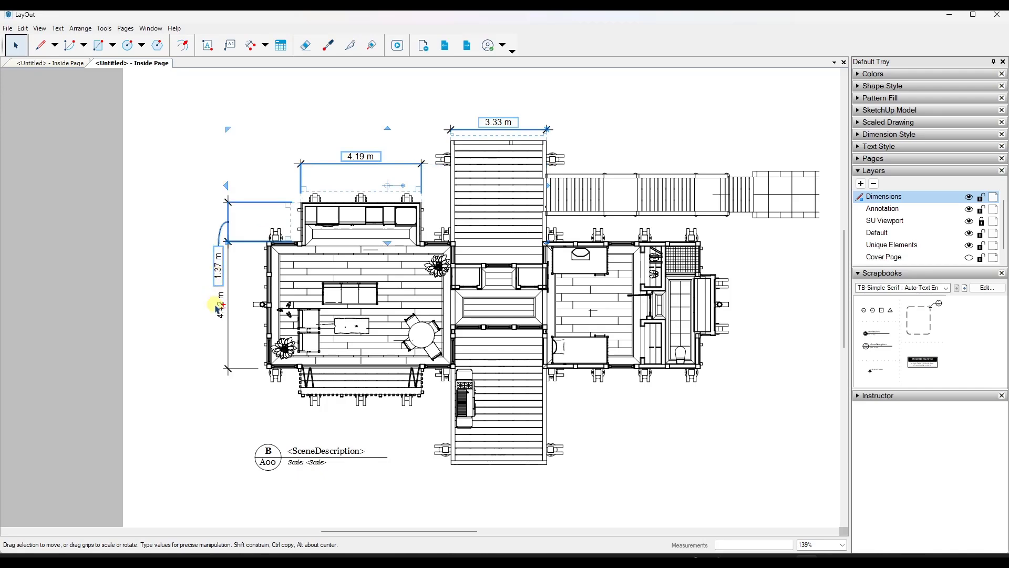
left_click(221, 309, "shift")
left_click(207, 401)
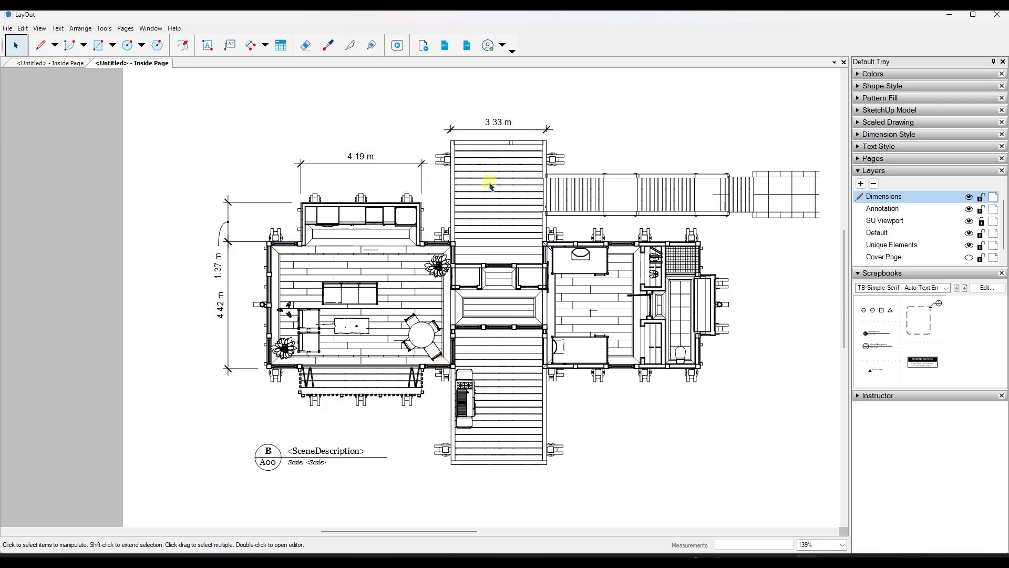
right_click(883, 200)
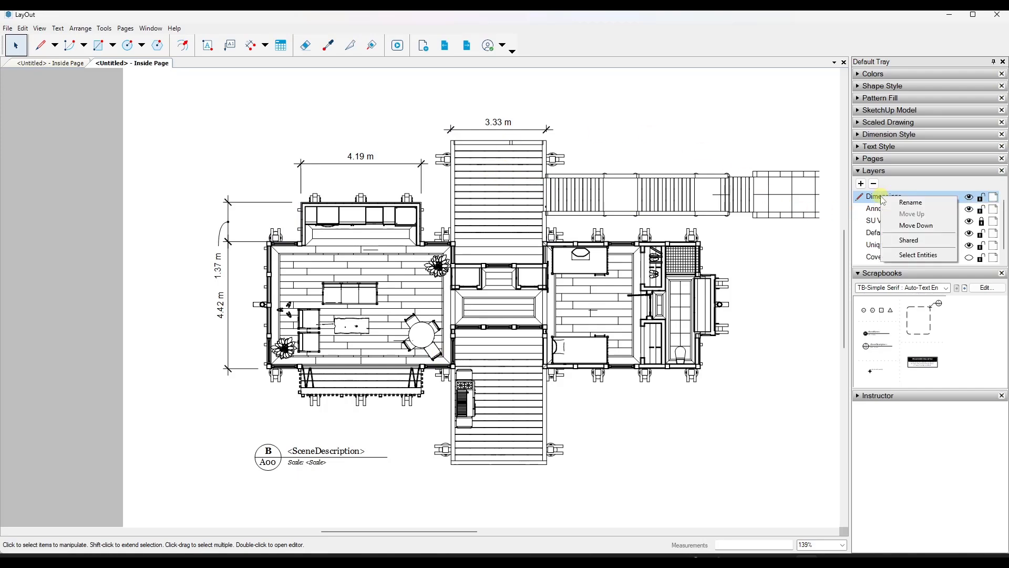
left_click(917, 255)
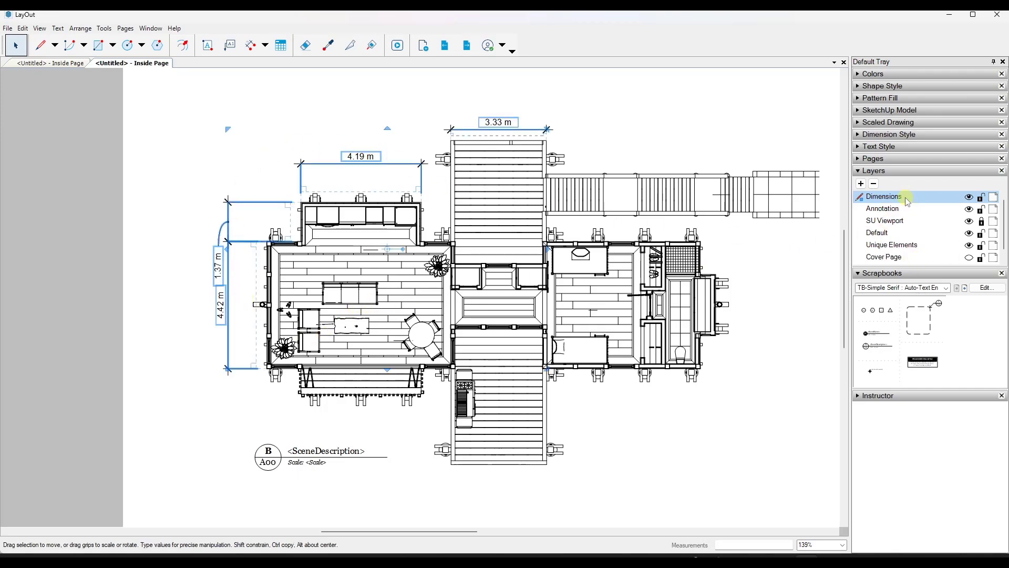
Set the dimension length to Architectural feet-inches, giving 13'-9", 10'-11", 14'-6", 4'-6".
left_click(859, 134)
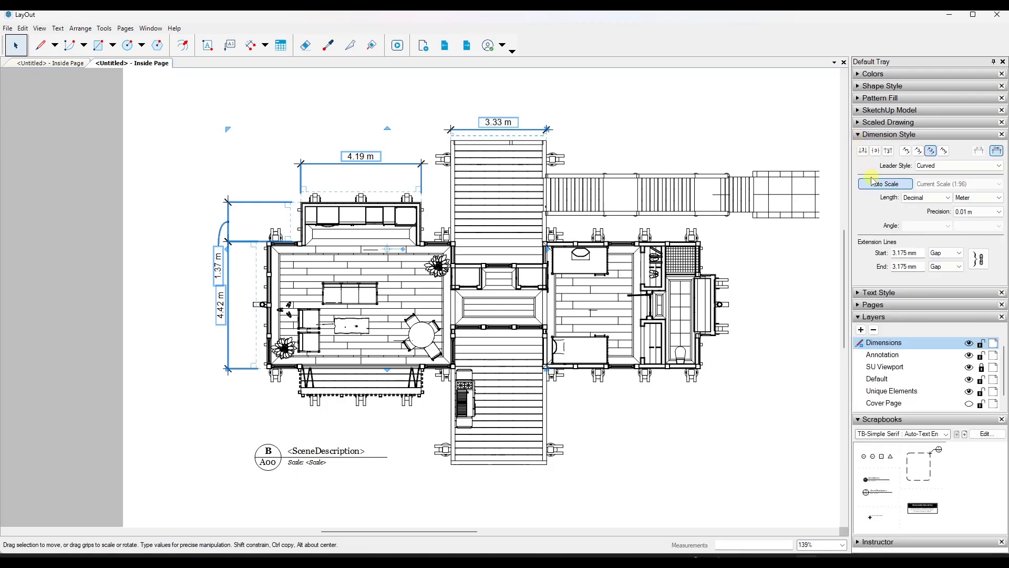
left_click(979, 197)
left_click(980, 209)
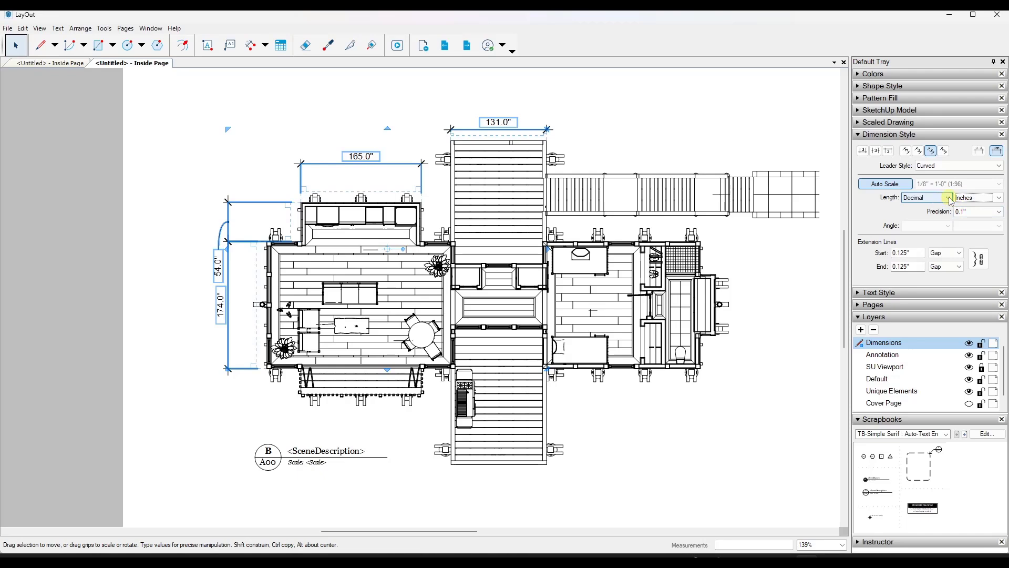
left_click(959, 198)
left_click(970, 215)
left_click(946, 199)
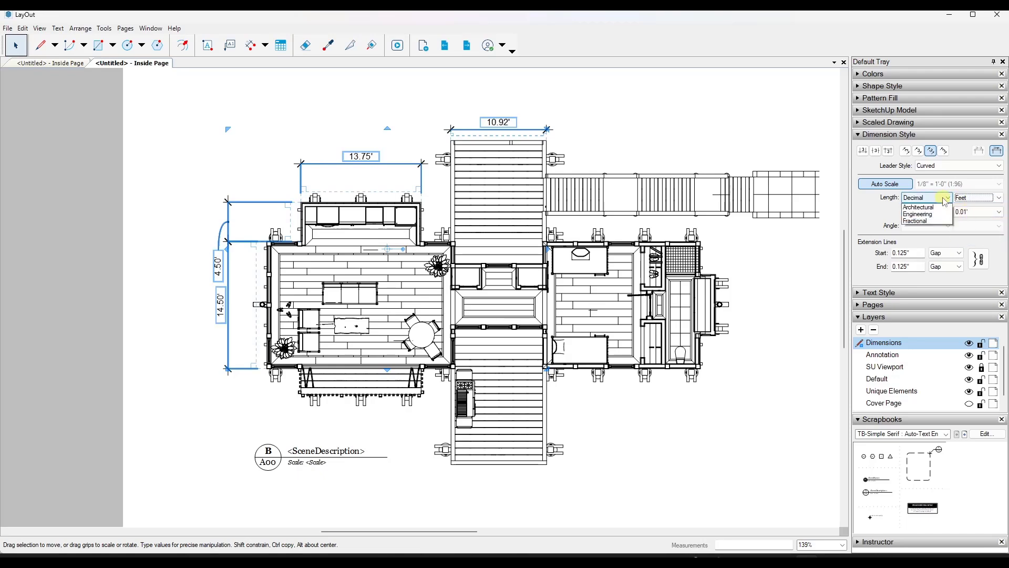
left_click(919, 202)
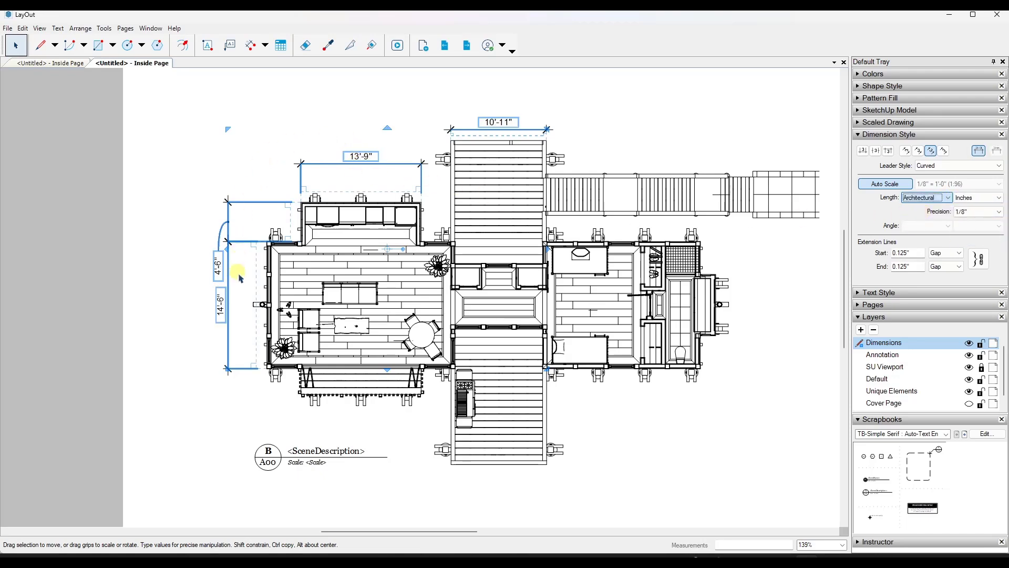
left_click(598, 128)
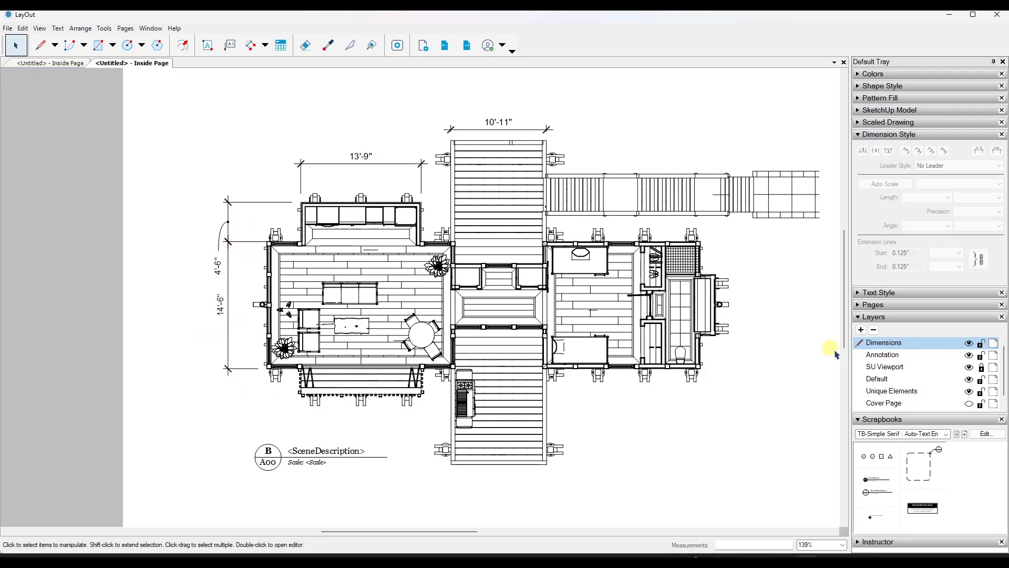
scroll(559, 268, "down", 1)
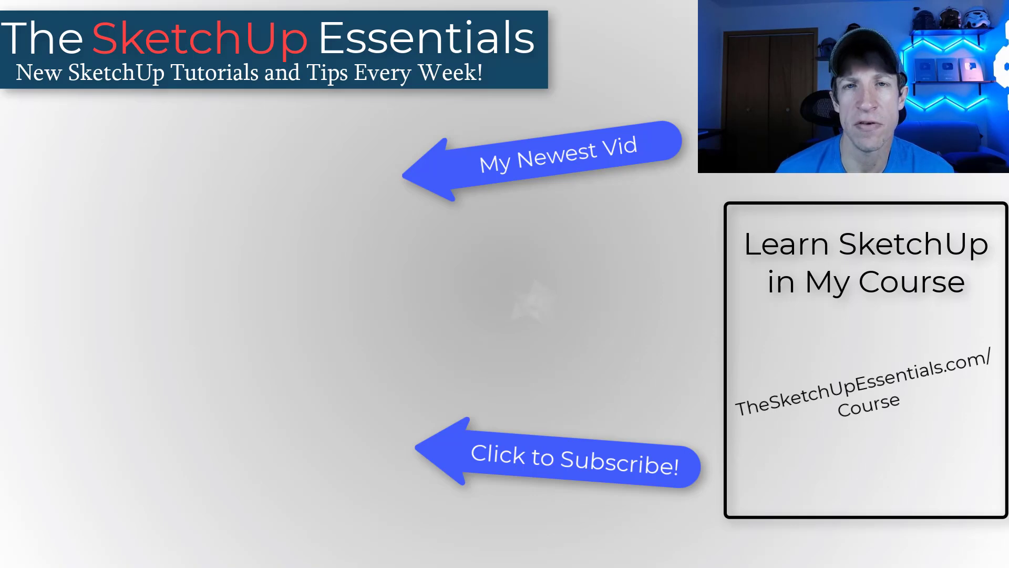